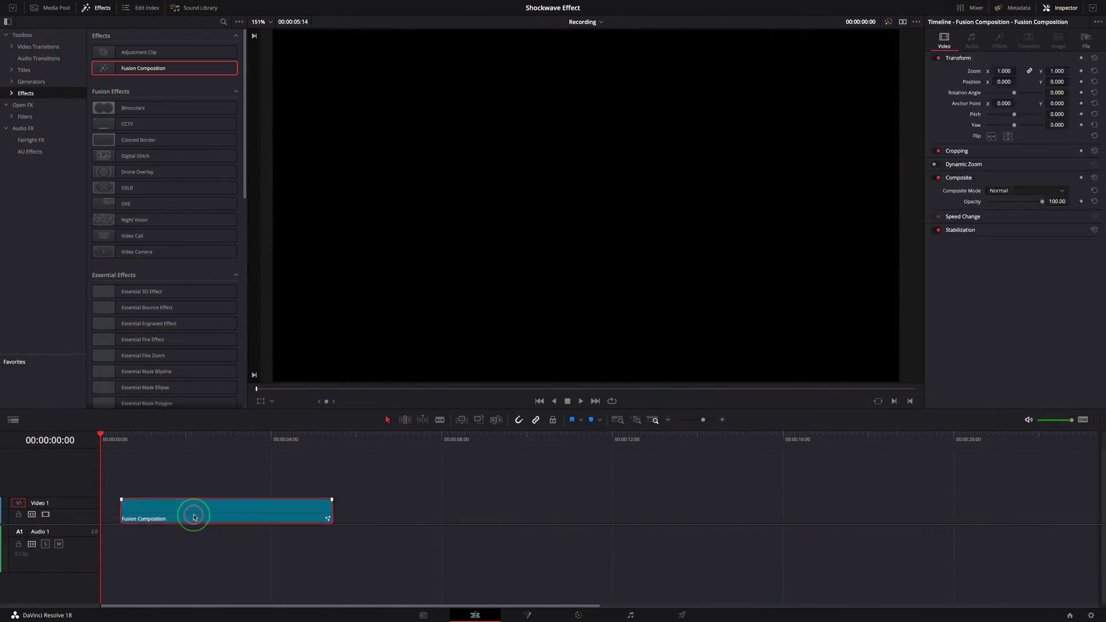
- Trim the Fusion Composition clip to 2 seconds and open it on the Fusion page
left_click_drag(308, 509, 188, 511)
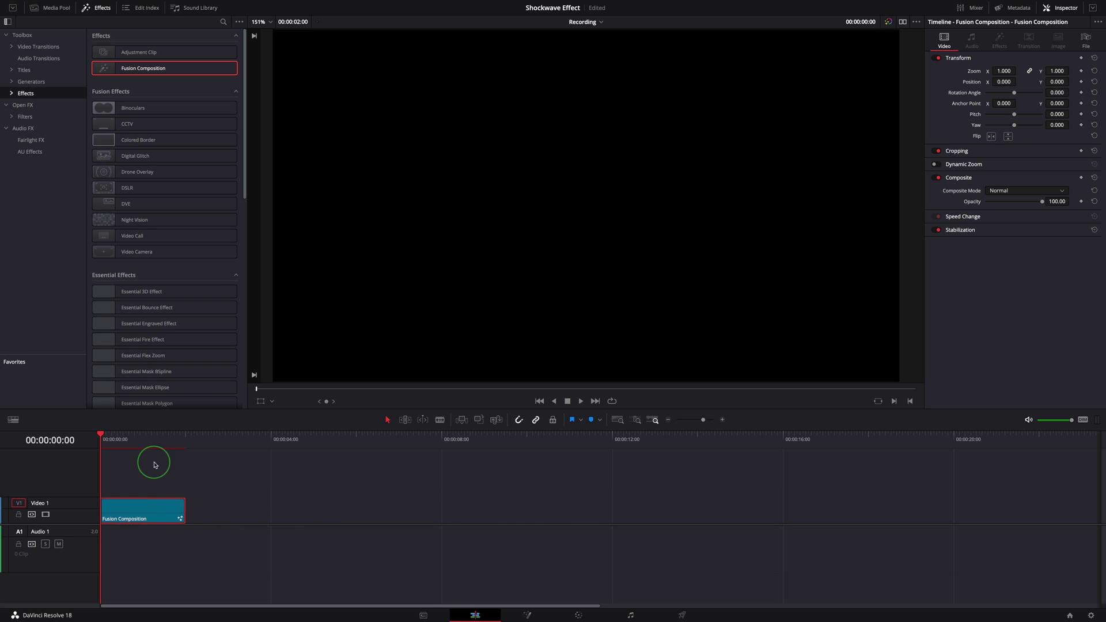
left_click(527, 615)
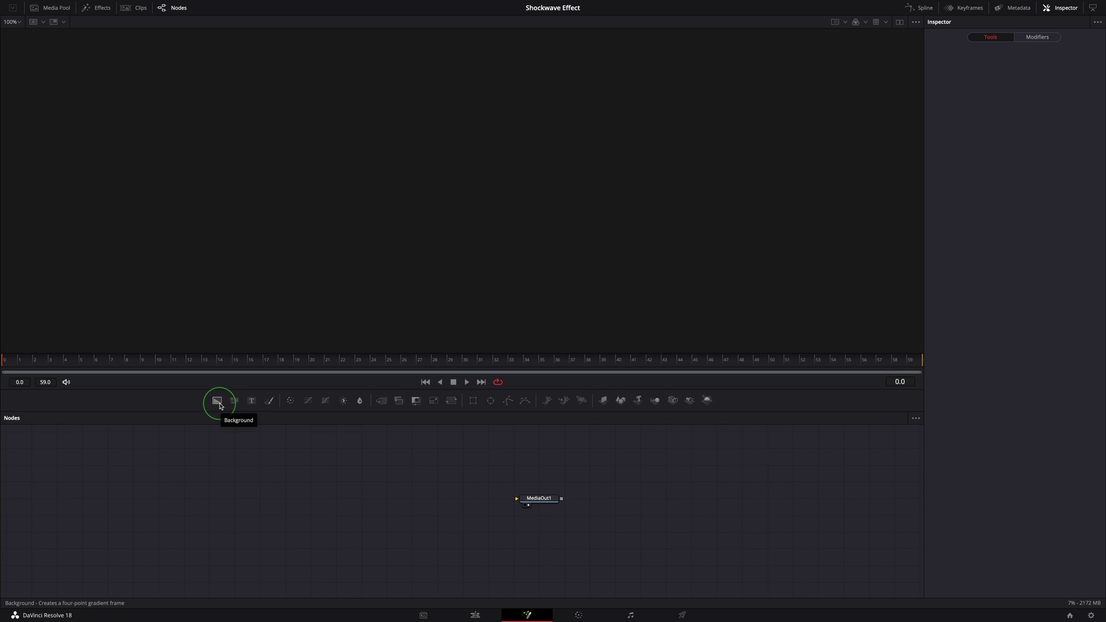
- Add a Background node with Alpha 0, then add a FastNoise node to the composition
left_click_drag(219, 406, 518, 500)
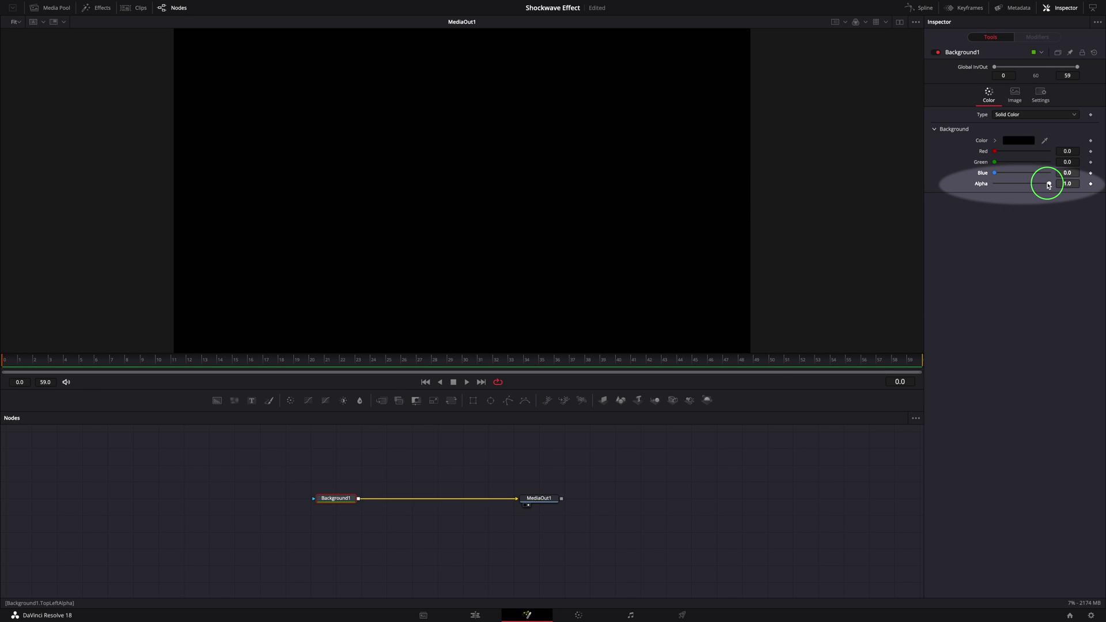
left_click_drag(1049, 184, 960, 183)
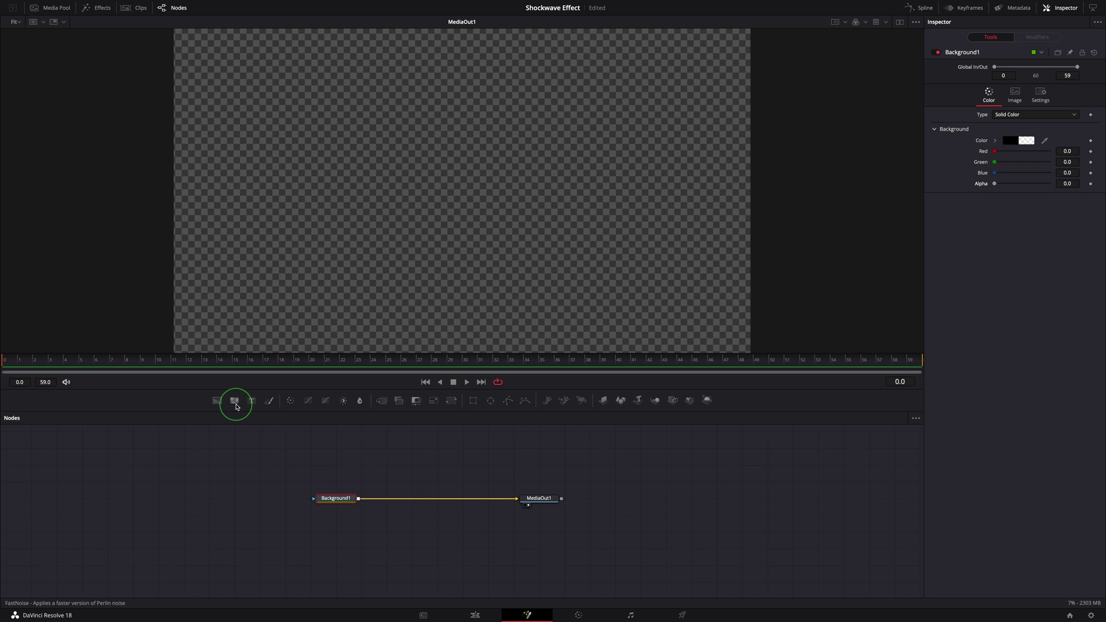
left_click_drag(236, 406, 411, 468)
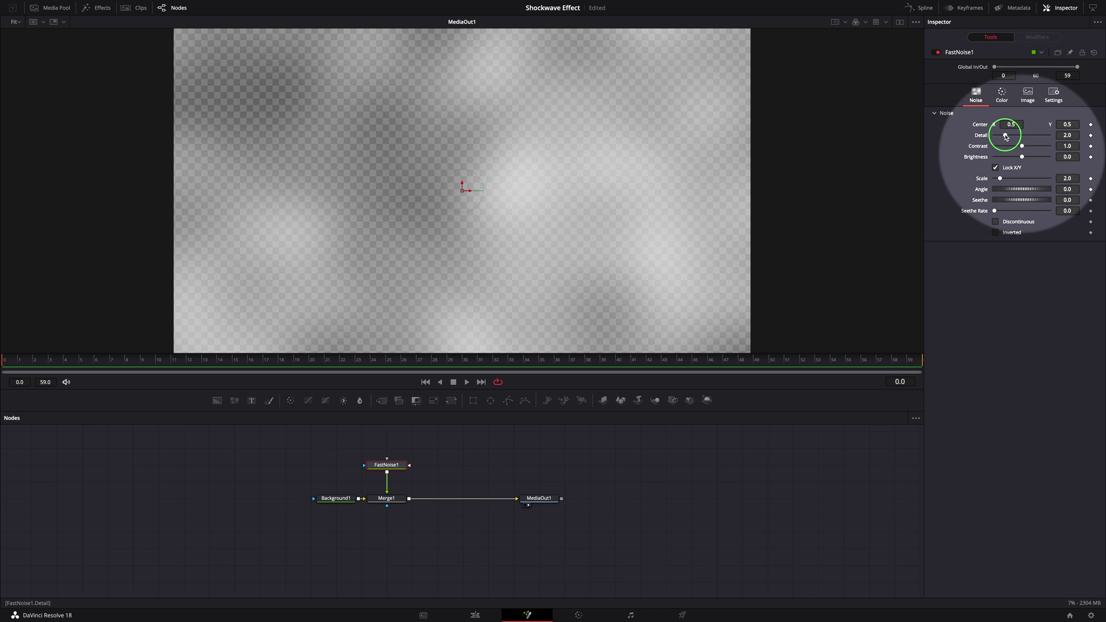
- Set FastNoise1 Detail to 10, Contrast to 2.71, and unlocked X Scale to 9.45
left_click_drag(1006, 136, 1049, 136)
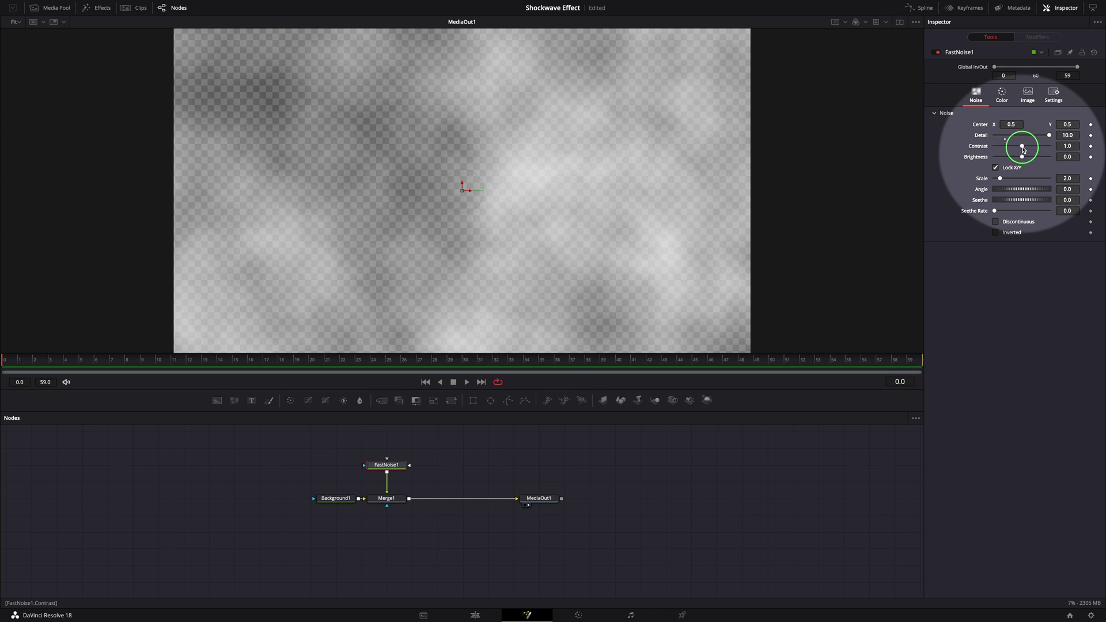
left_click_drag(1023, 150, 1032, 159)
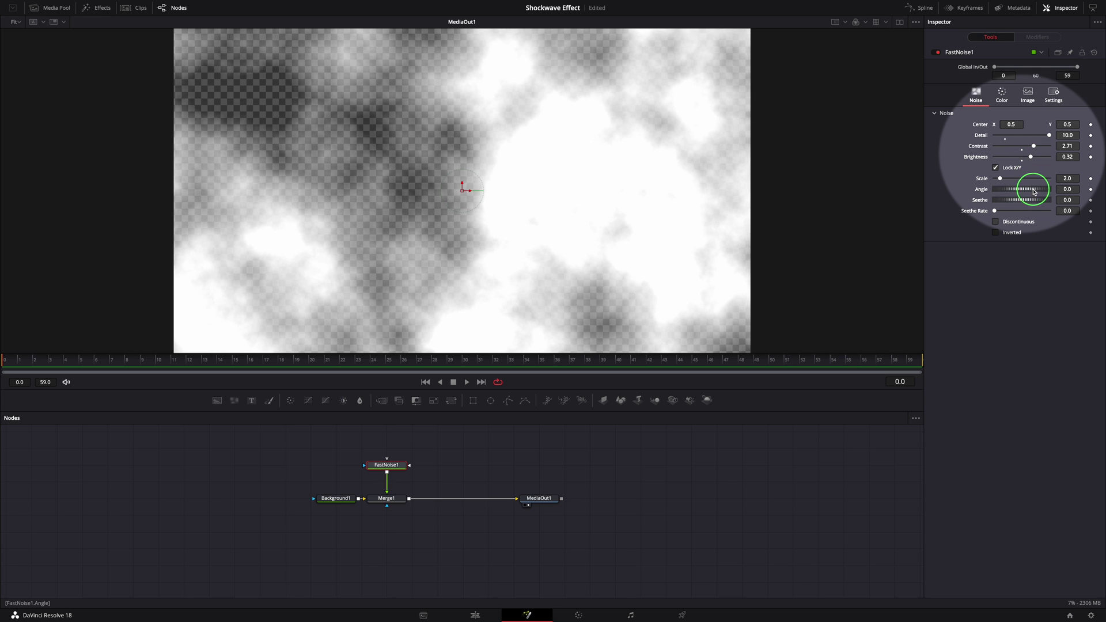
left_click(996, 167)
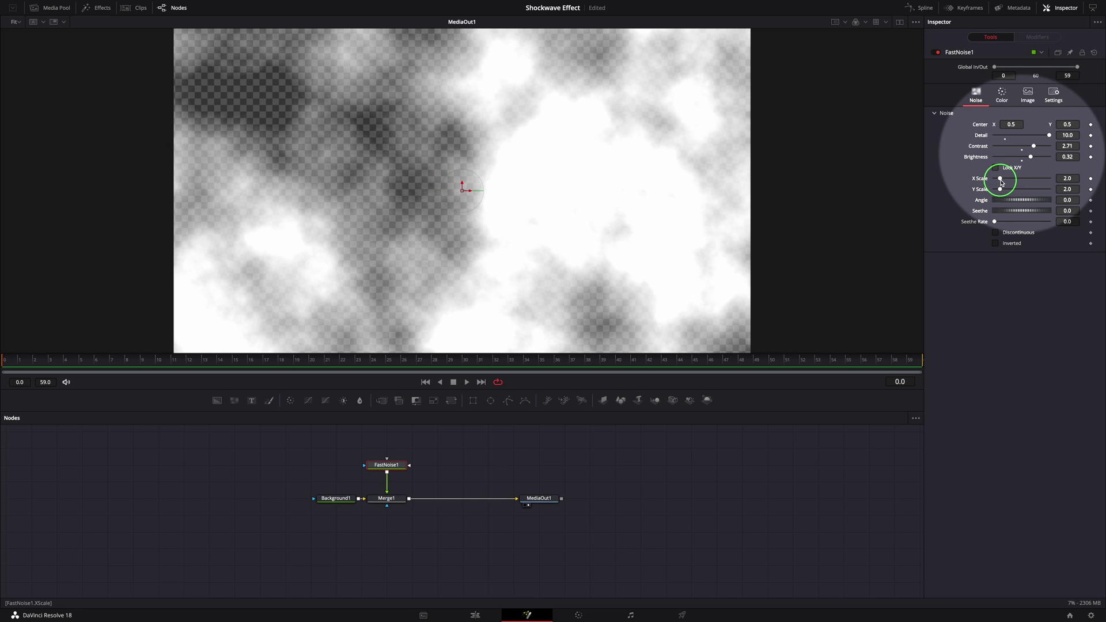
mouse_move(1001, 181)
left_mouse_down()
mouse_move(1021, 182)
mouse_move(1010, 191)
left_mouse_up()
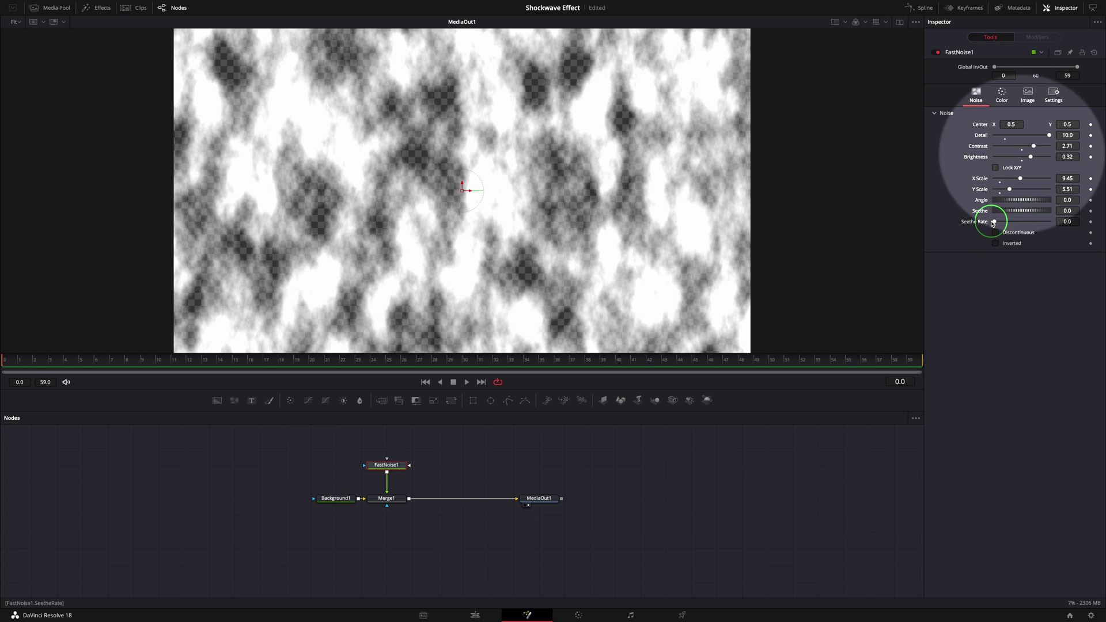
- Set the Seethe Rate to 0.15 and enable Discontinuous and Inverted noise
left_click_drag(997, 224, 1005, 224)
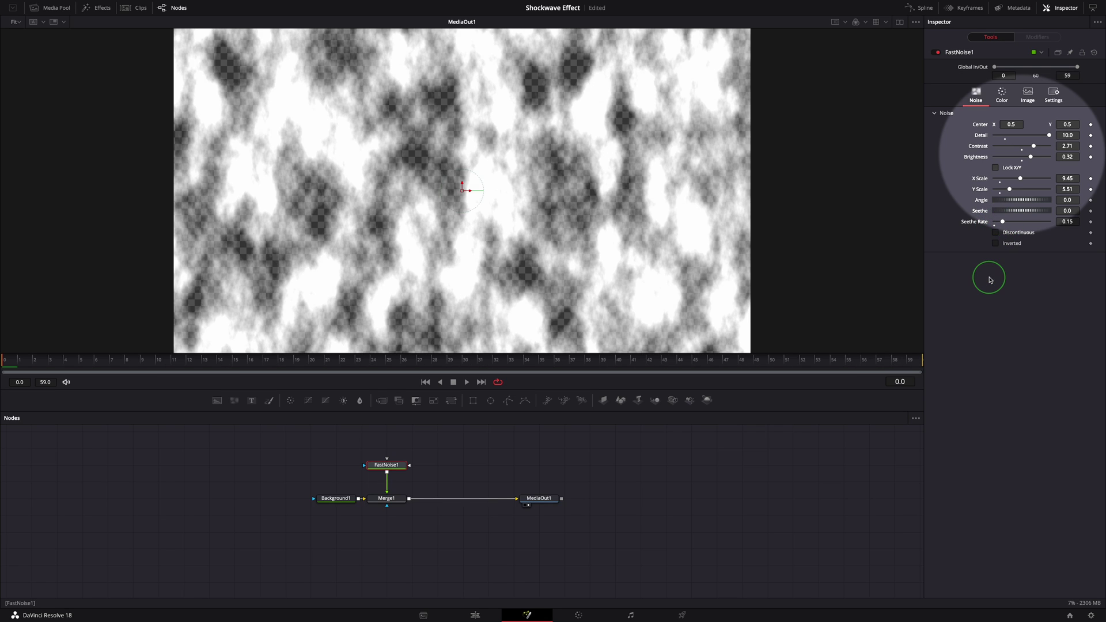
left_click(997, 233)
left_click(996, 243)
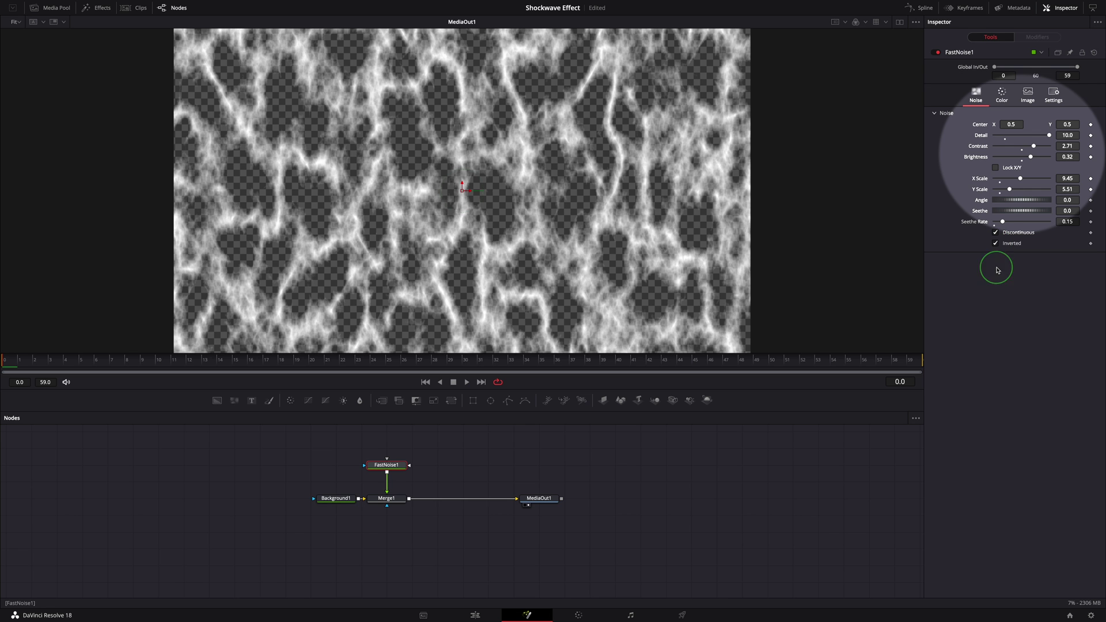
- Switch FastNoise1's color type to Gradient with a transparent dark end (Alpha 0)
left_click(1001, 93)
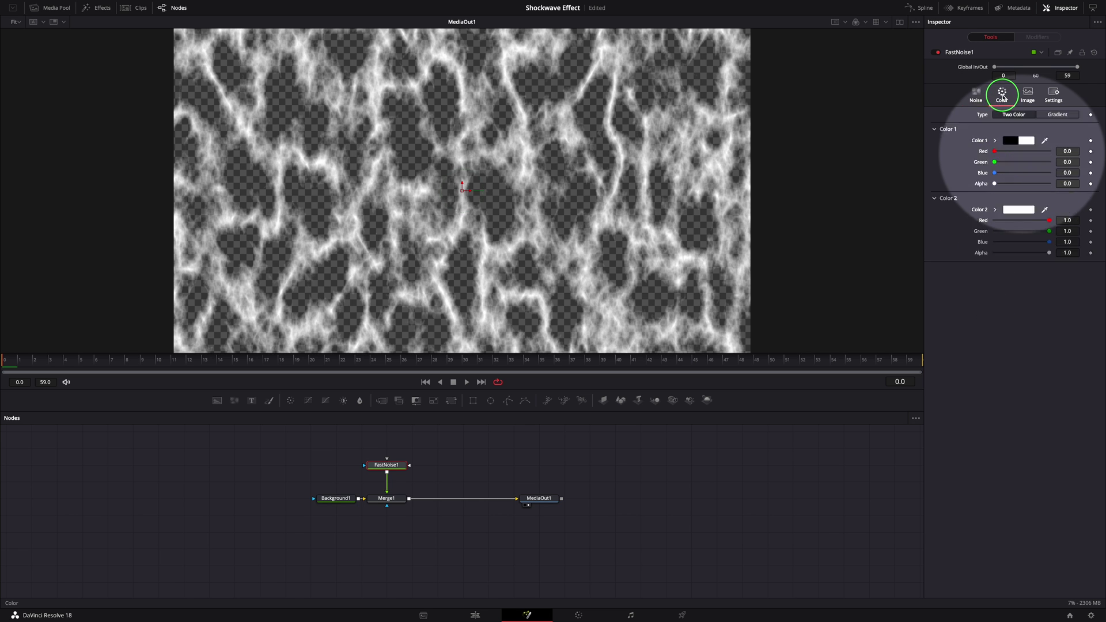
left_click(1060, 118)
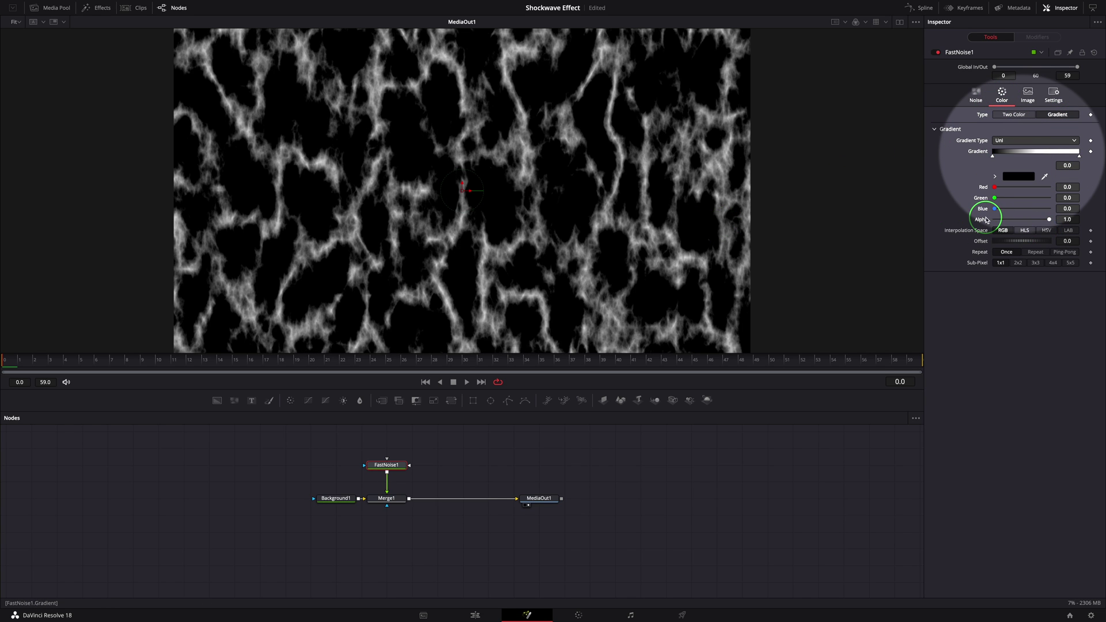
left_click_drag(1050, 222, 966, 221)
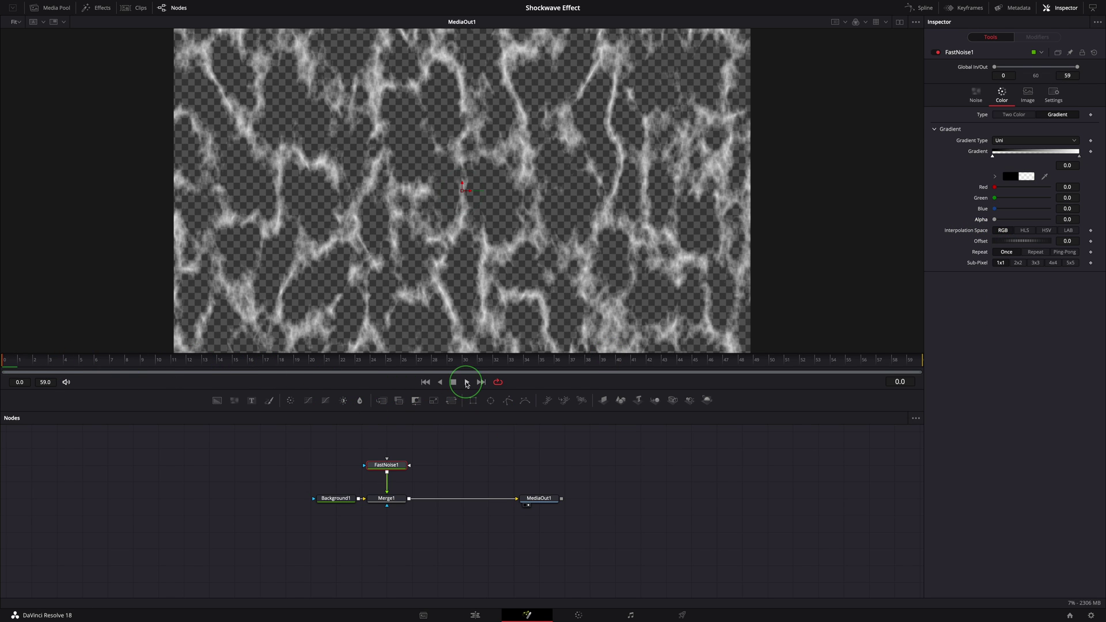
- Preview the noise, turn off the viewer's Checker Underlay, and return to frame 20
left_click(466, 383)
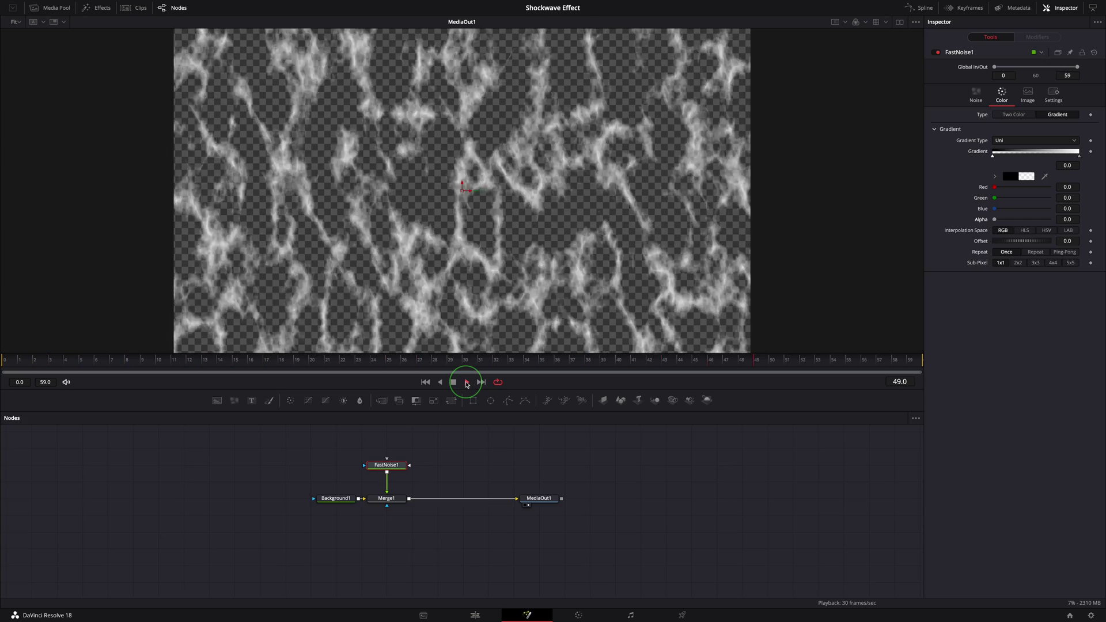
left_click(453, 382)
left_click(915, 21)
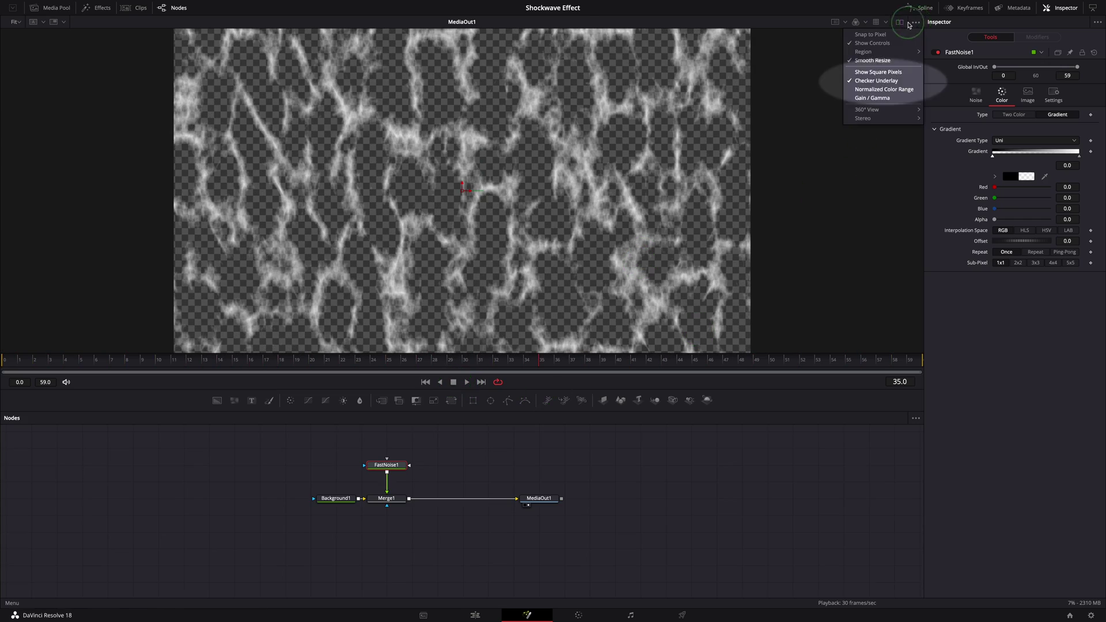
left_click(853, 84)
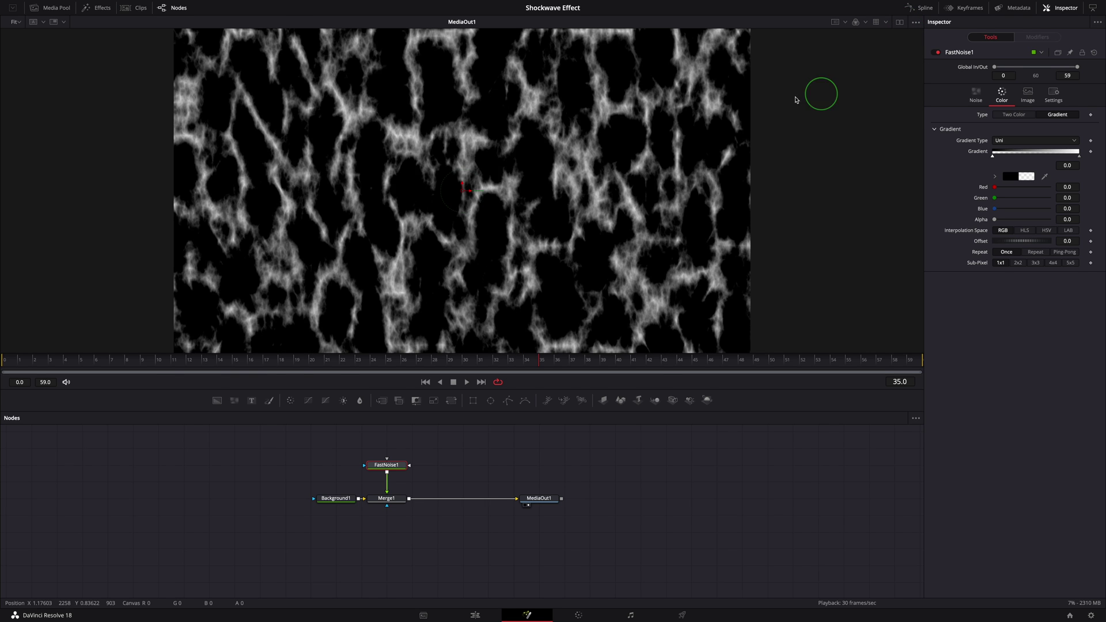
left_click_drag(153, 360, 321, 361)
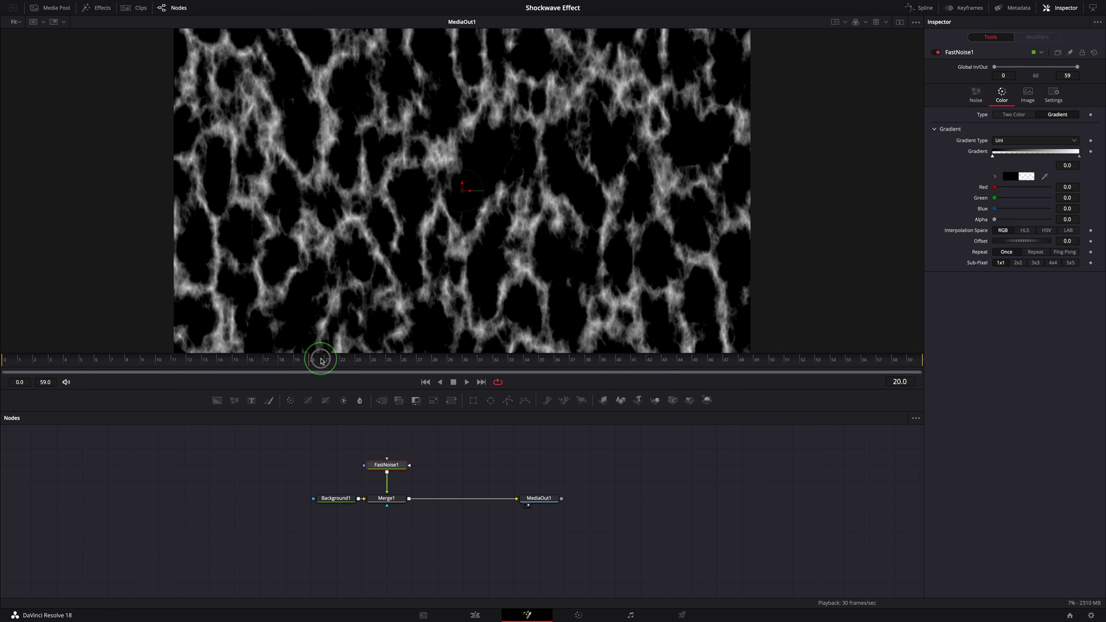
- Add a Rectangle1 mask shaped as a thin full-width strip with slightly soft edges
left_click(475, 403)
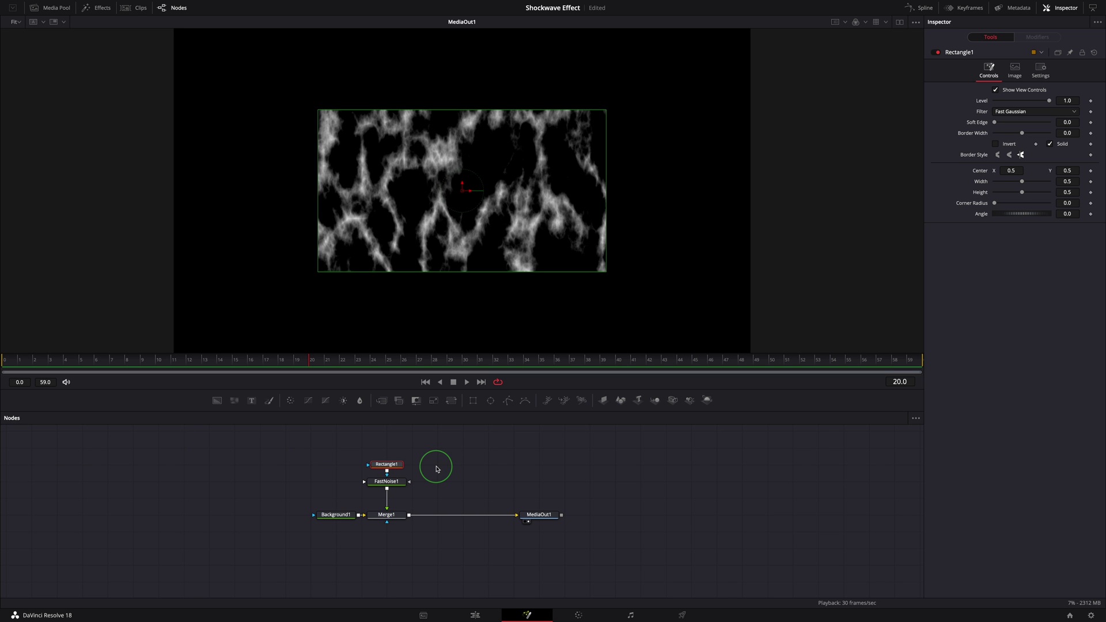
left_click_drag(604, 197, 755, 217)
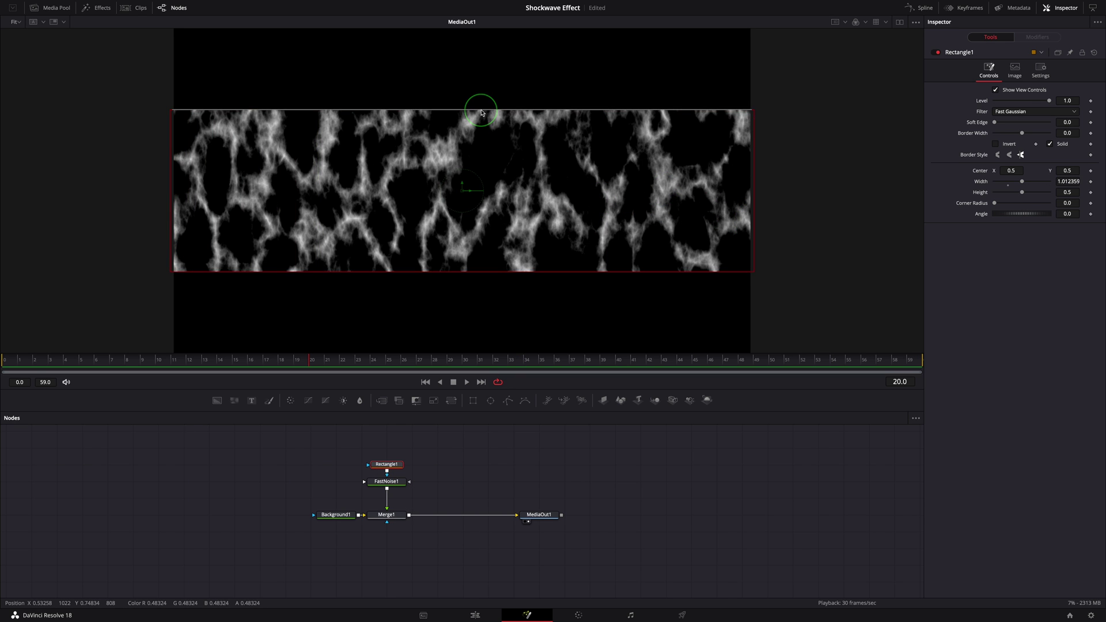
left_click_drag(479, 109, 459, 323)
scroll(733, 267, "down", 1)
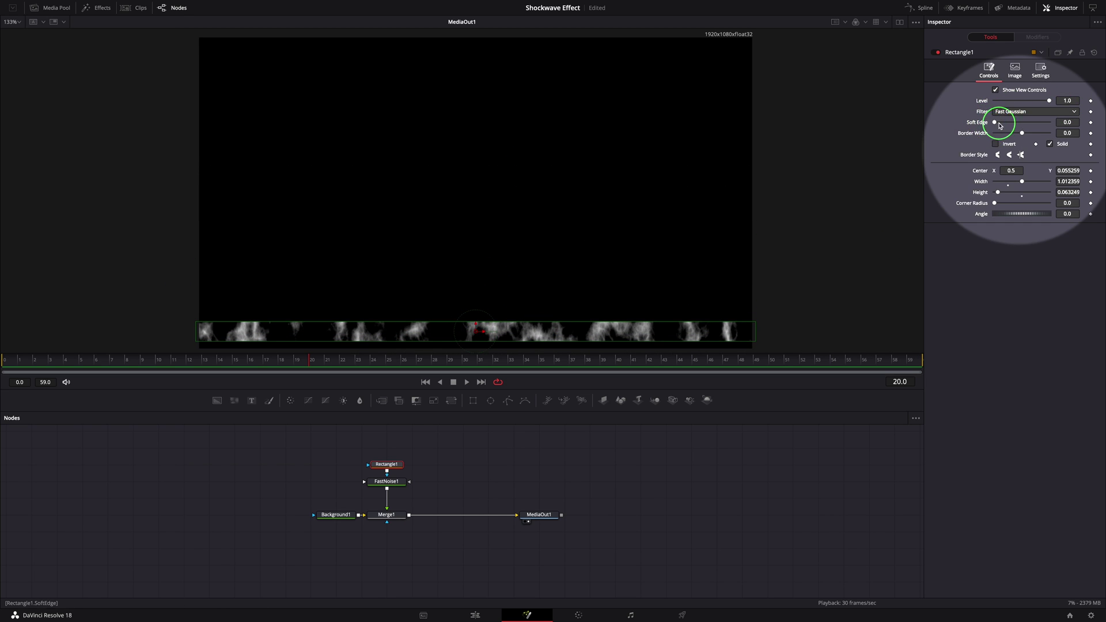
left_click_drag(995, 123, 1000, 123)
- At frame 0, keyframe the mask's Center, Height and Soft Edge
left_click_drag(121, 362, 2, 361)
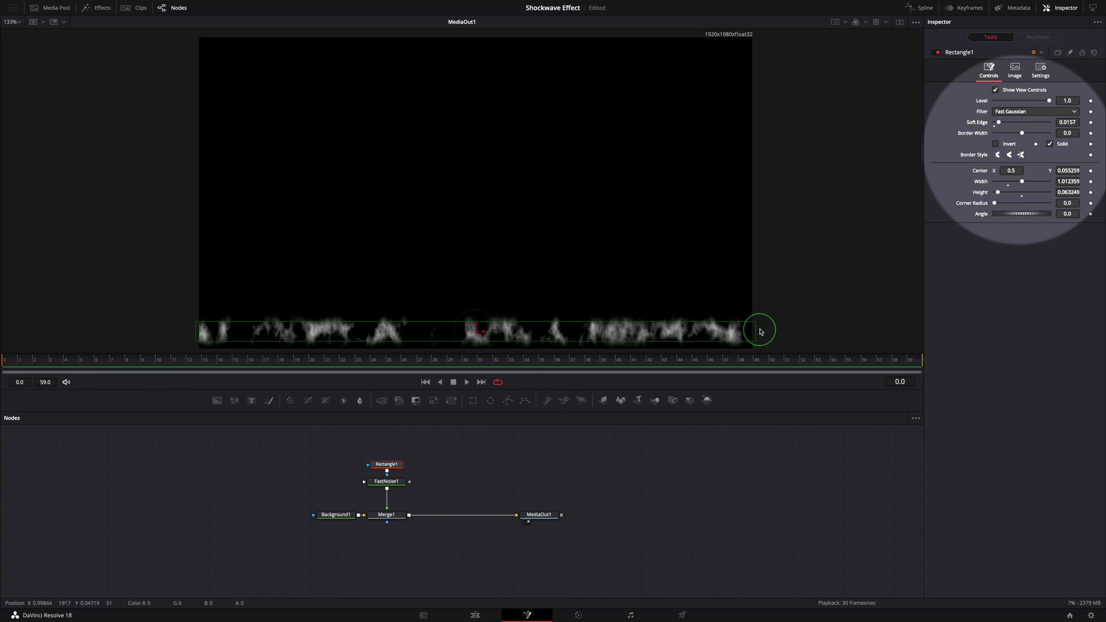
left_click(1090, 171)
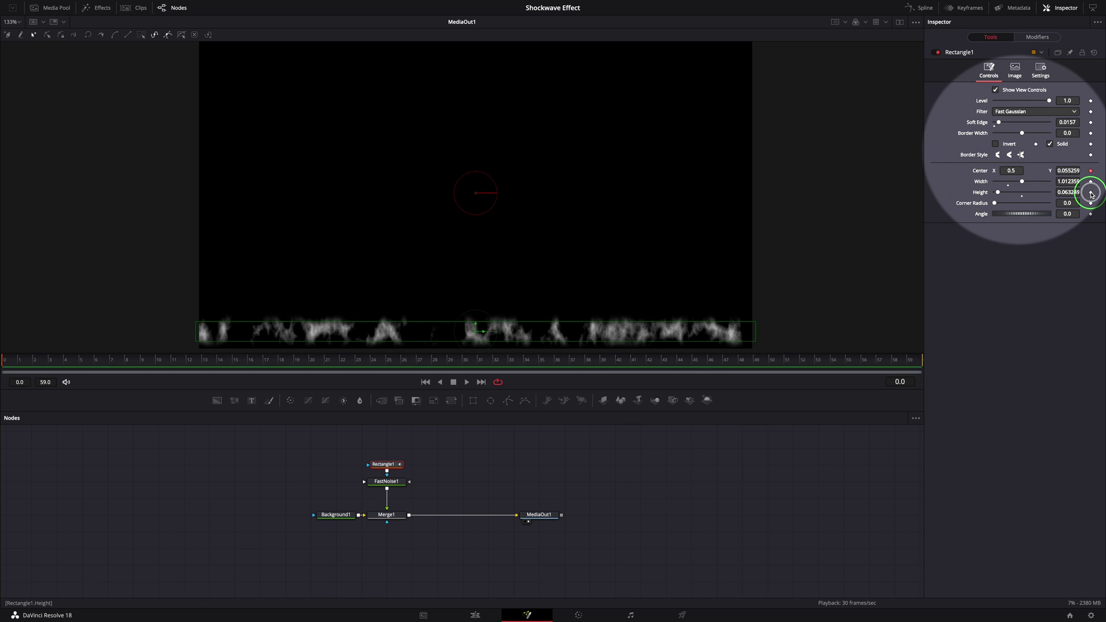
left_click(1091, 193)
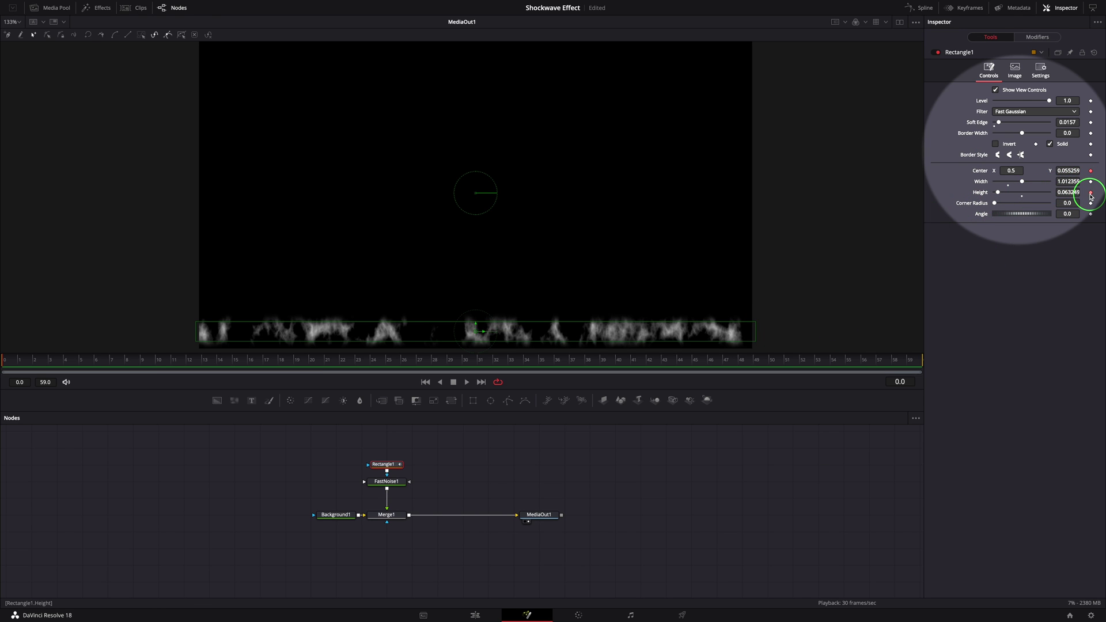
left_click(1090, 122)
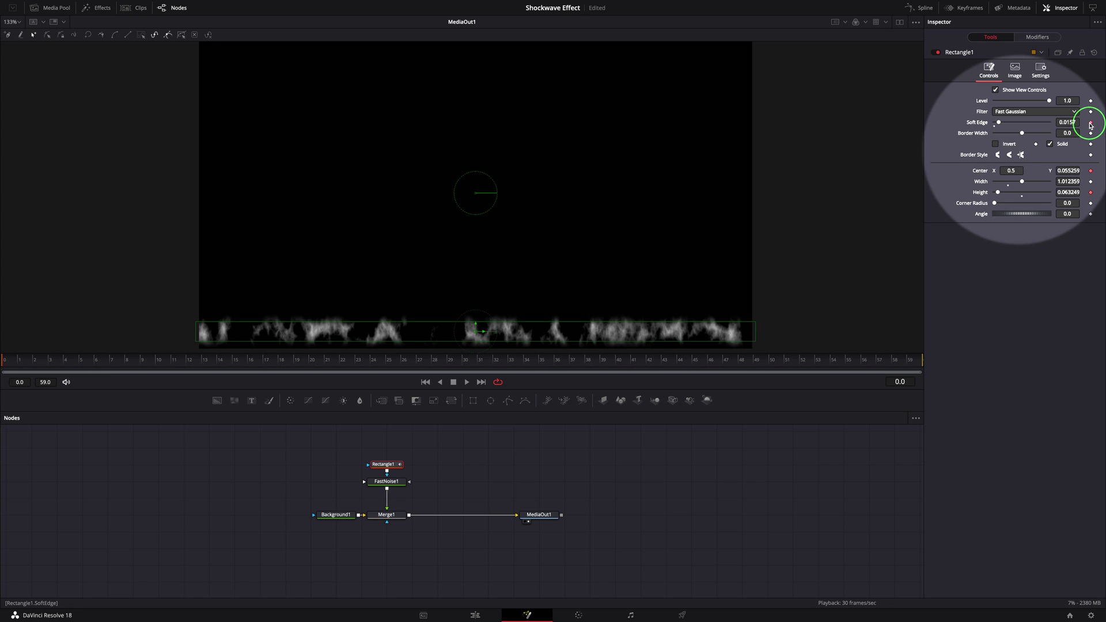
- At frame 25, raise the mask band, make it taller and much softer, then preview
left_click(381, 368)
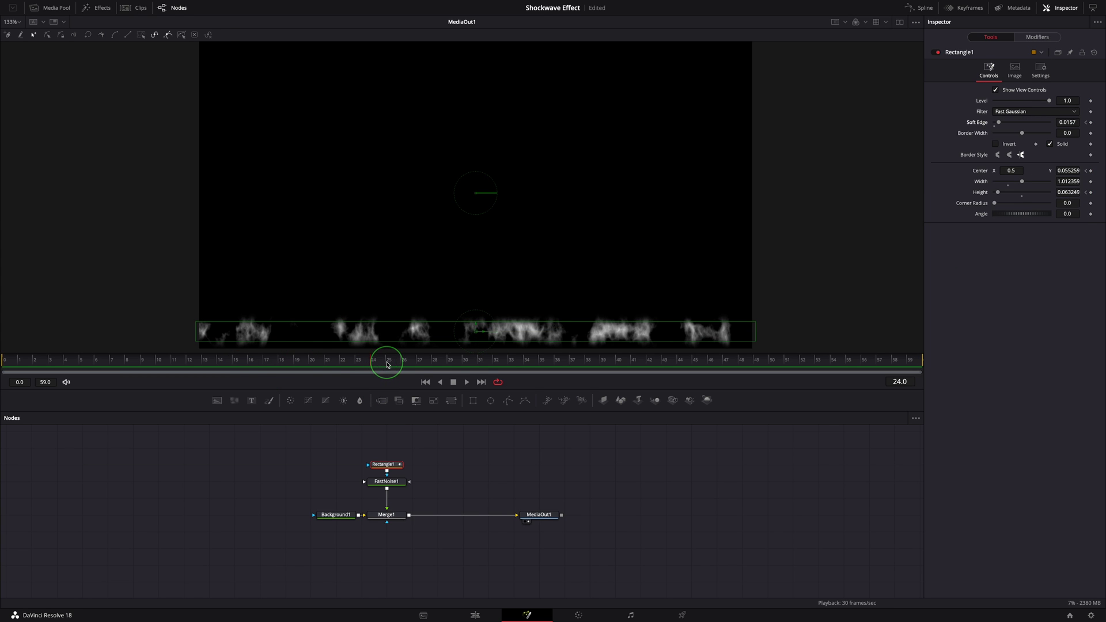
left_click(388, 362)
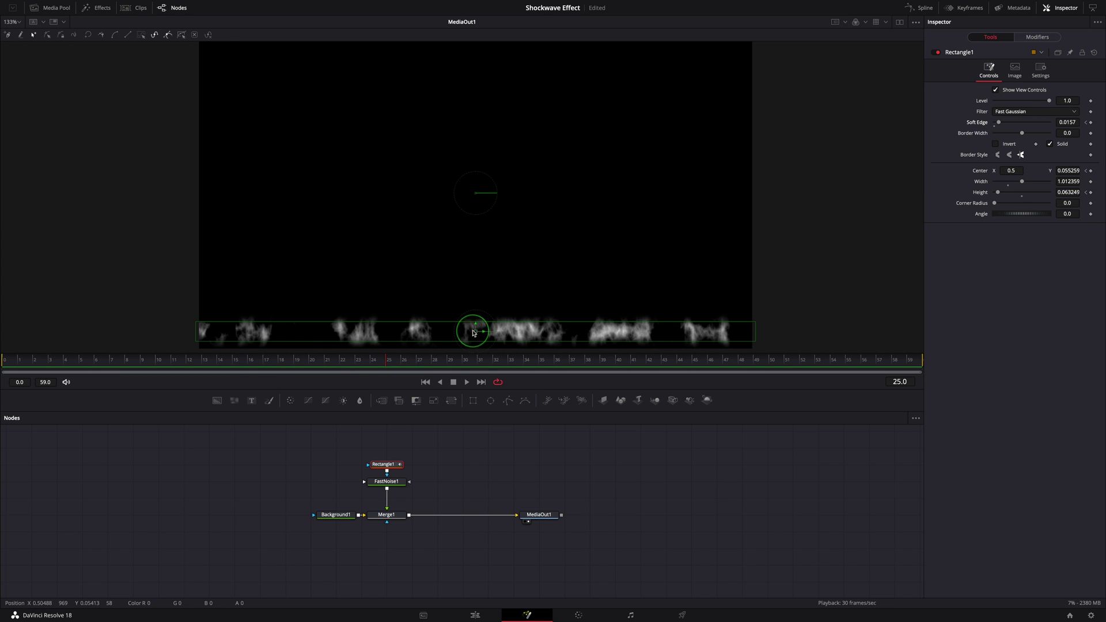
left_click_drag(476, 323, 476, 254)
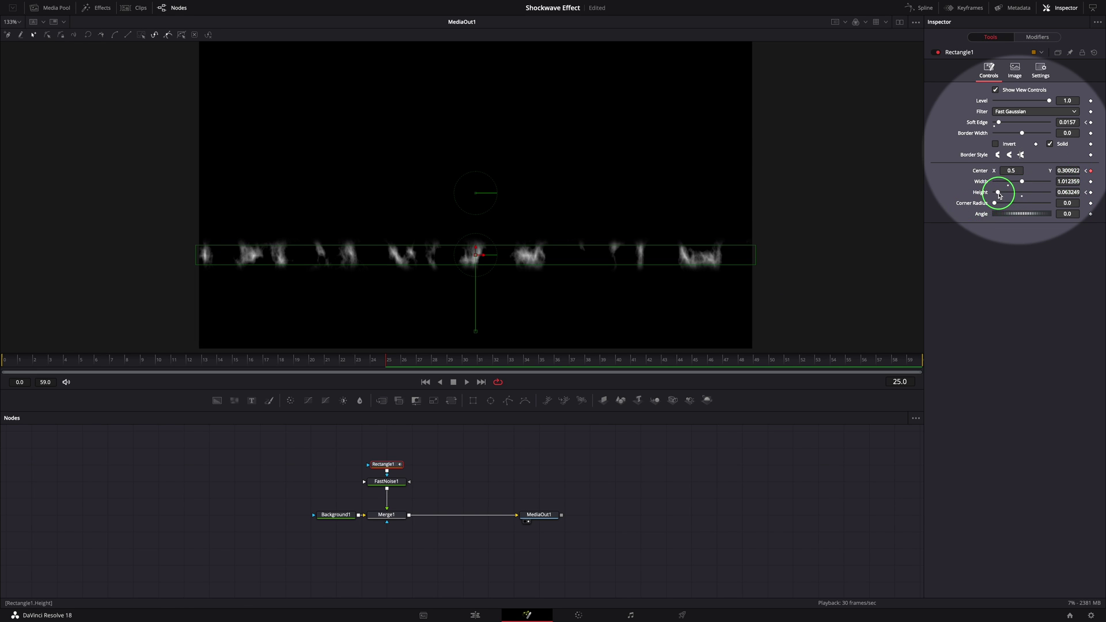
left_click_drag(999, 192, 1001, 193)
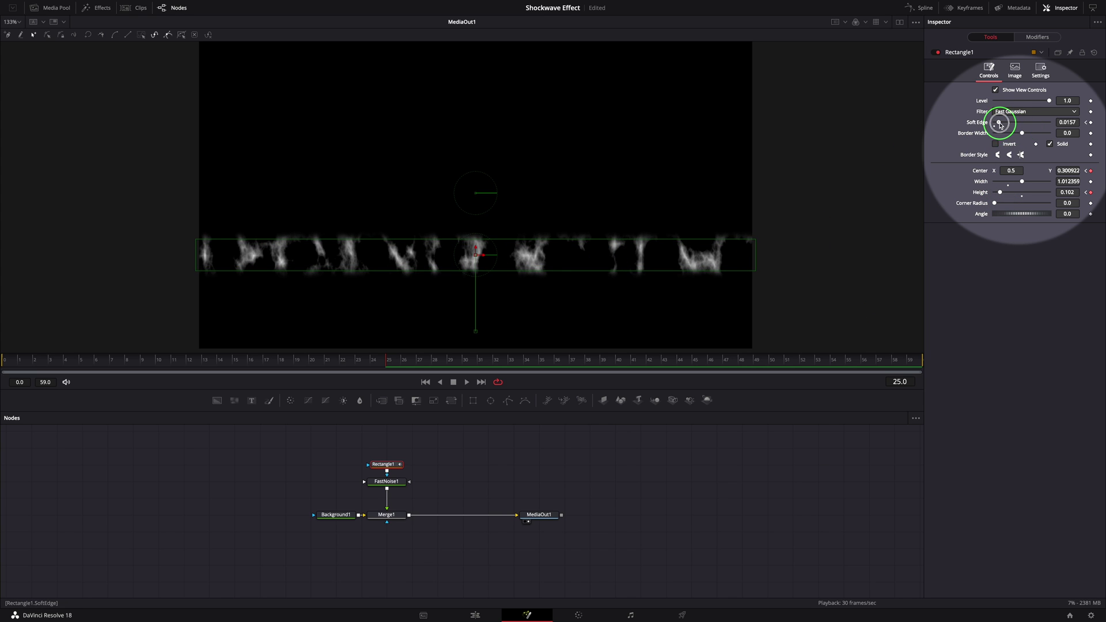
left_click_drag(999, 123, 1034, 123)
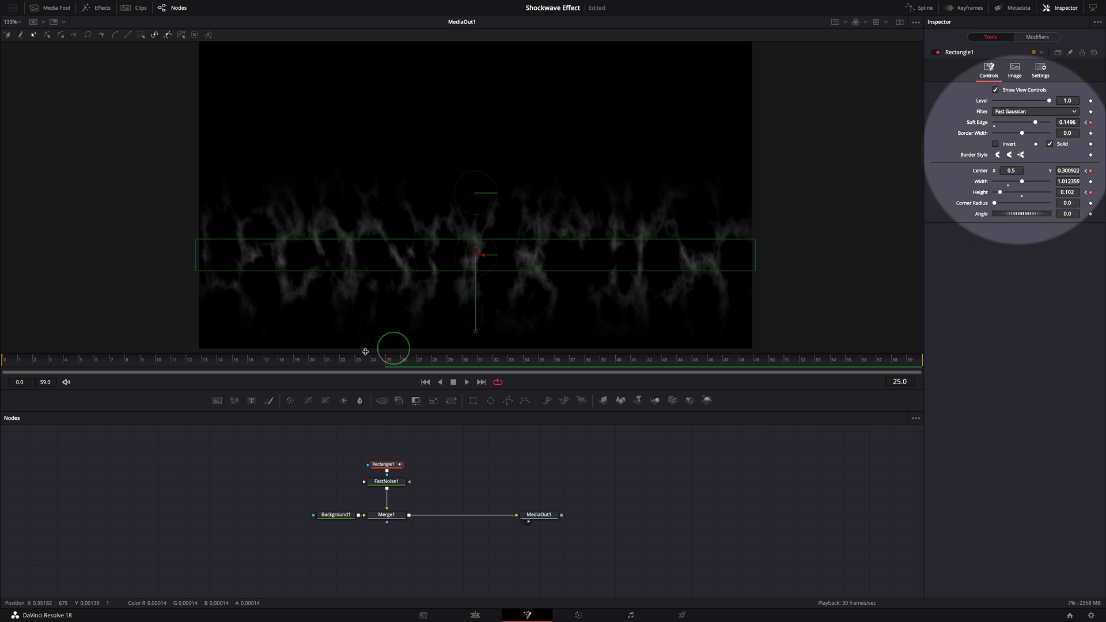
left_click_drag(19, 368, 249, 363)
left_click(465, 385)
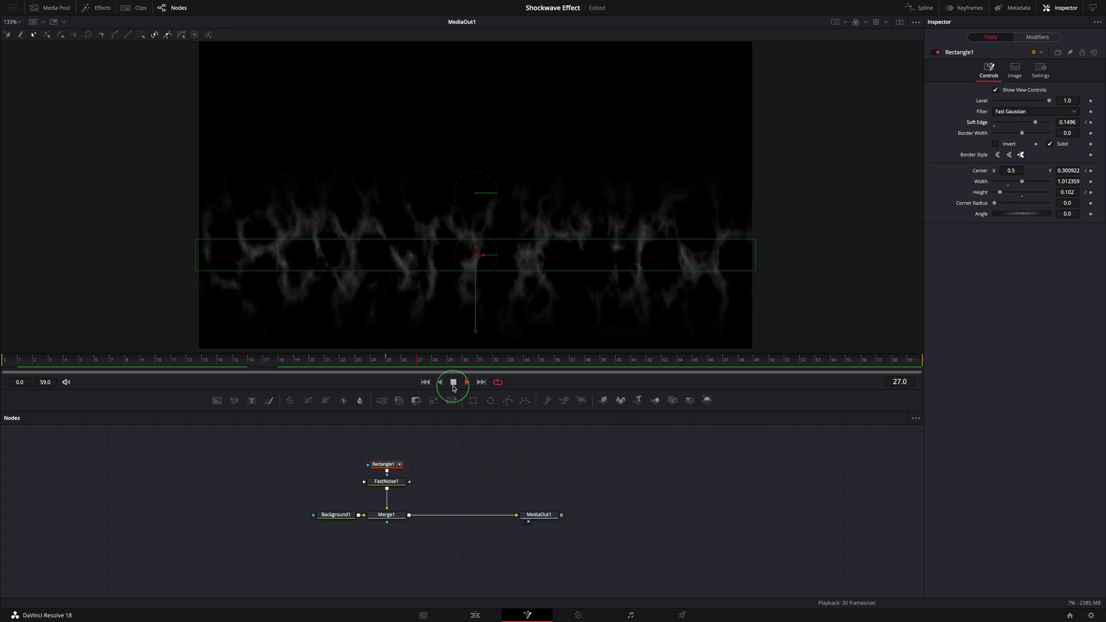
- Keyframe FastNoise1's Center at frame 0 on the Noise tab
key("space")
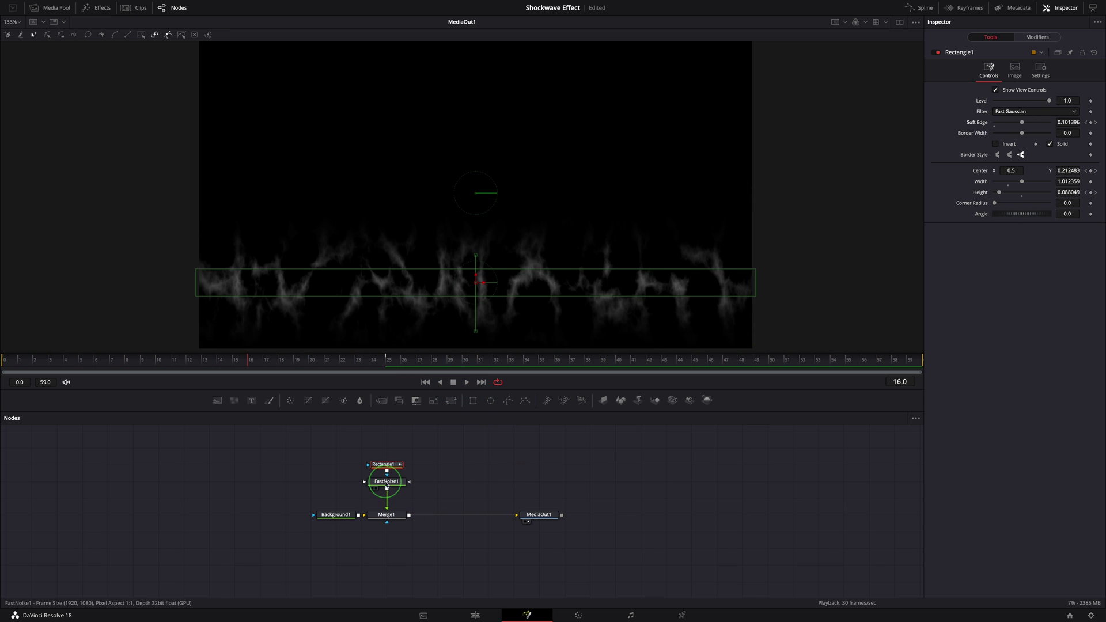
left_click(386, 484)
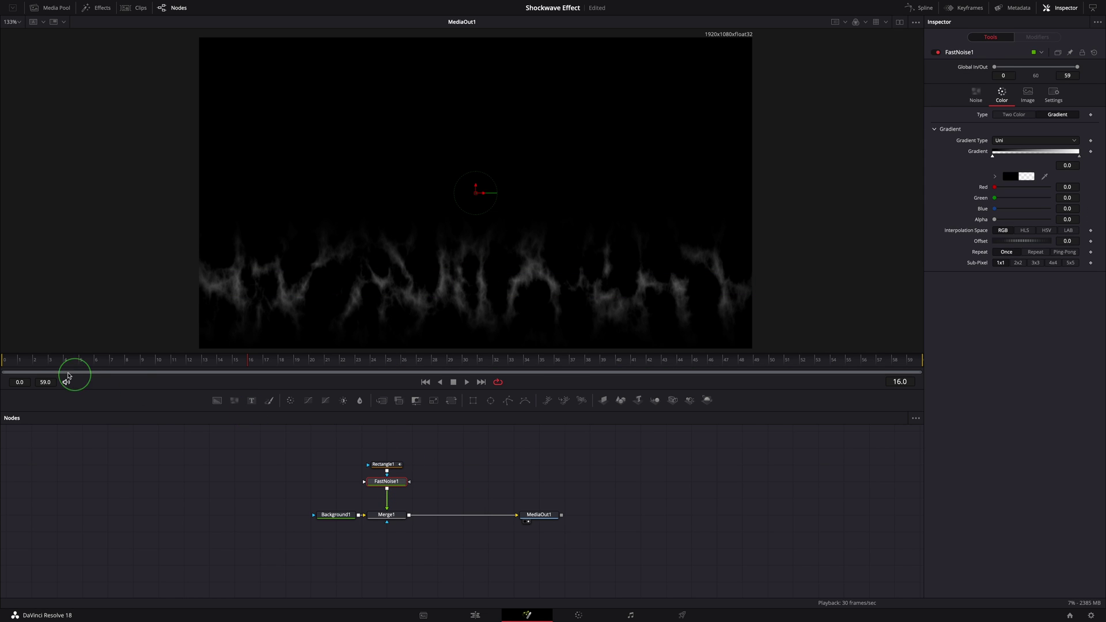
left_click(47, 367)
left_click_drag(10, 364, 8, 365)
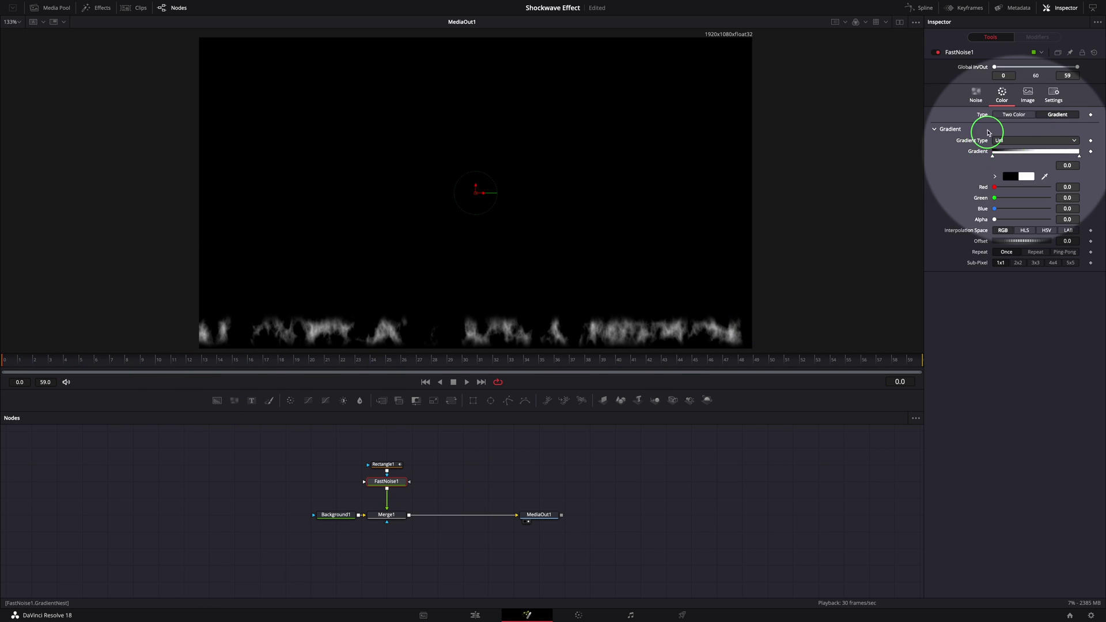
left_click(975, 97)
left_click(978, 98)
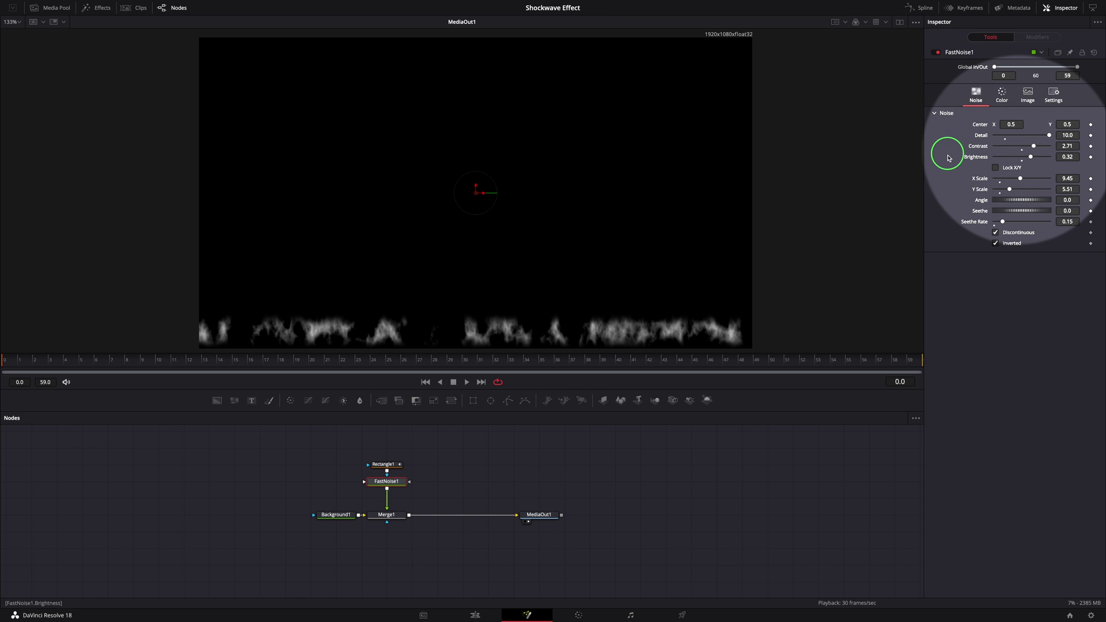
left_click(1090, 126)
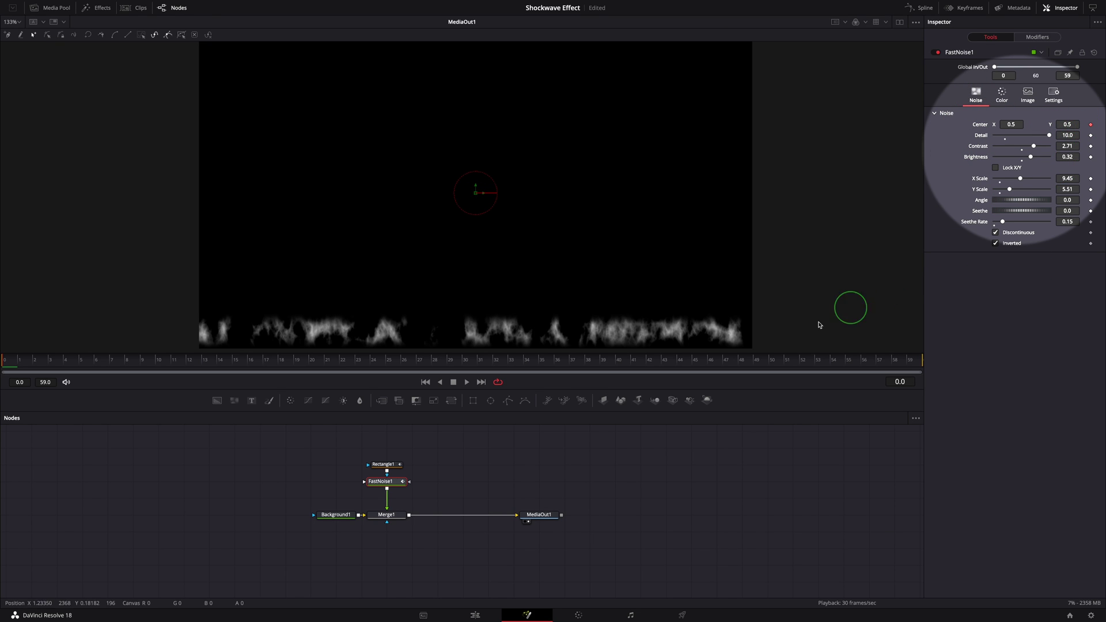
- At frame 25, set FastNoise1's Center Y to 0.75, then preview the rising veins
left_click(391, 366)
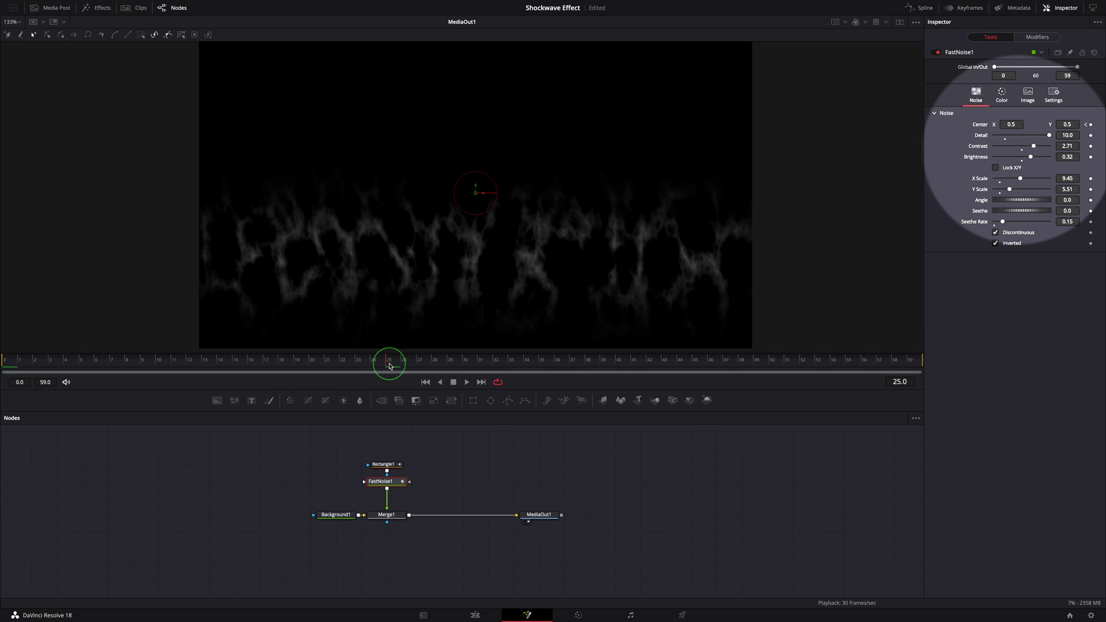
left_click_drag(1065, 128, 1103, 149)
type(".75")
key("Tab")
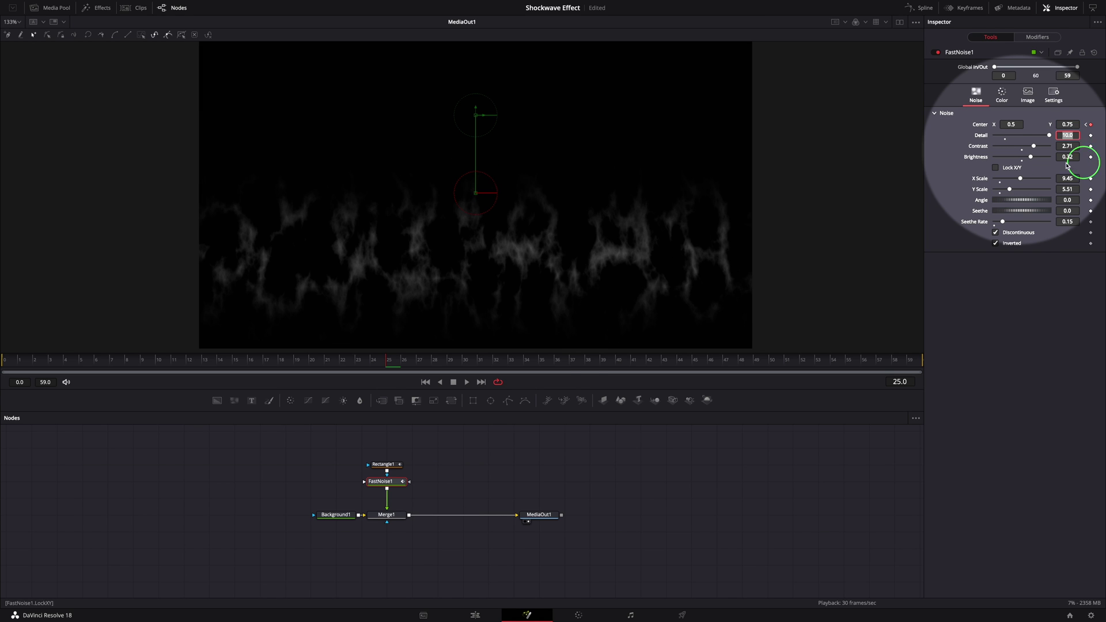
left_click_drag(210, 362, 392, 374)
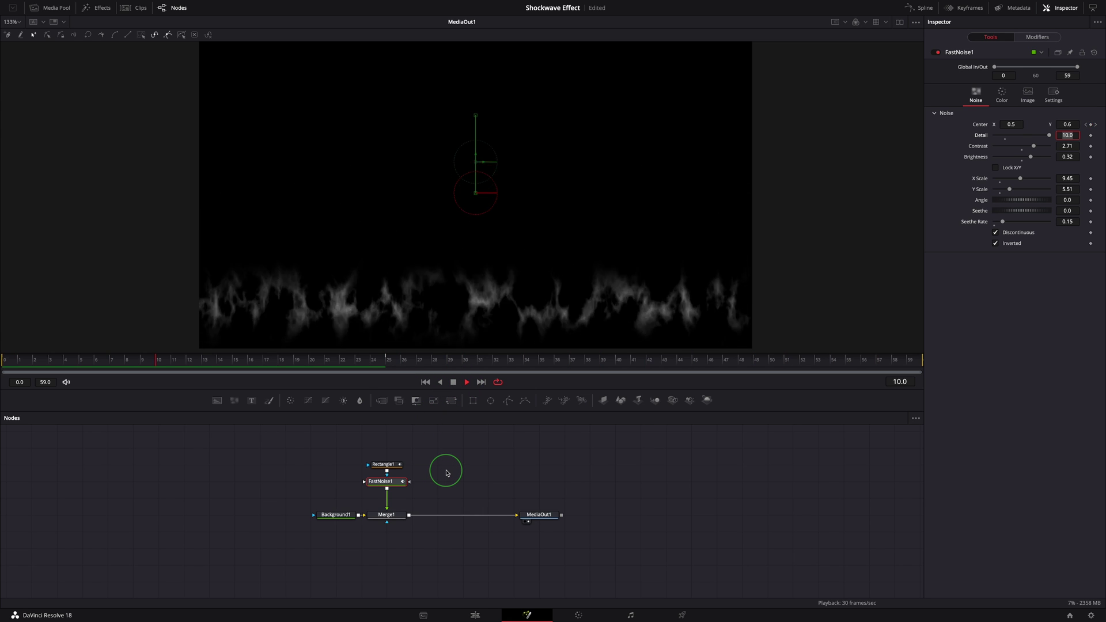
left_click(453, 382)
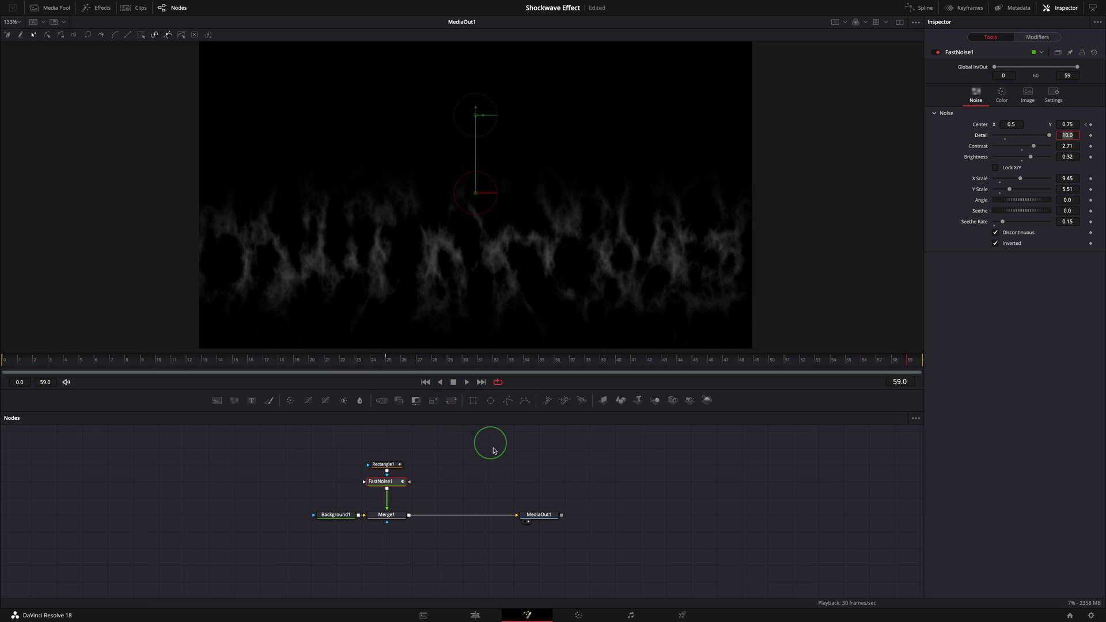
- Open and widen the Keyframes panel, set to Show Only Selected Tools
left_click(960, 12)
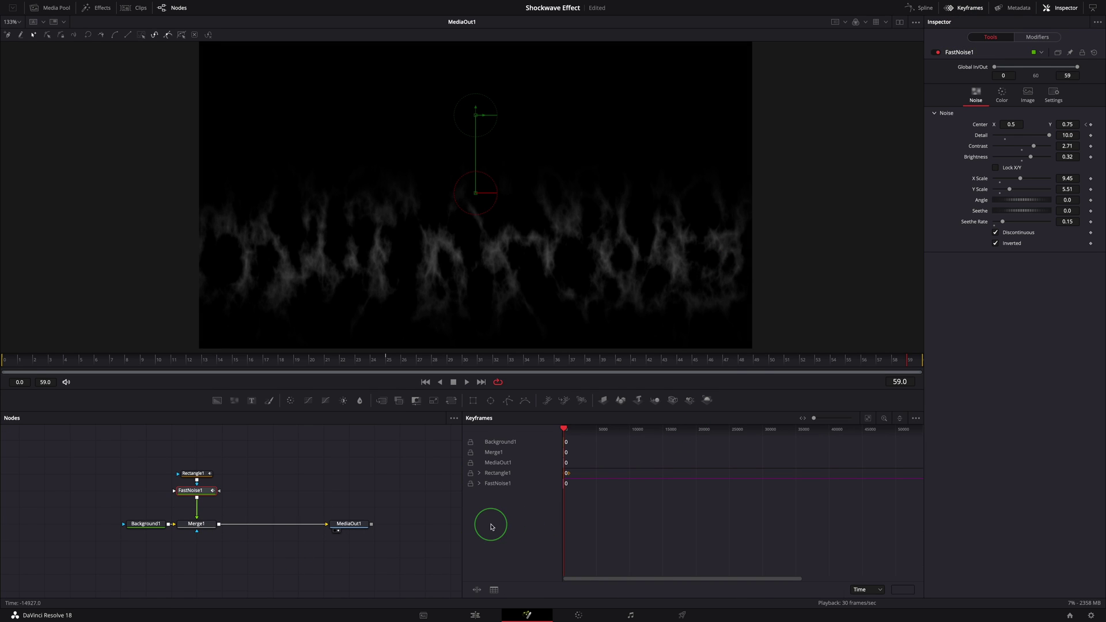
left_click(1094, 8)
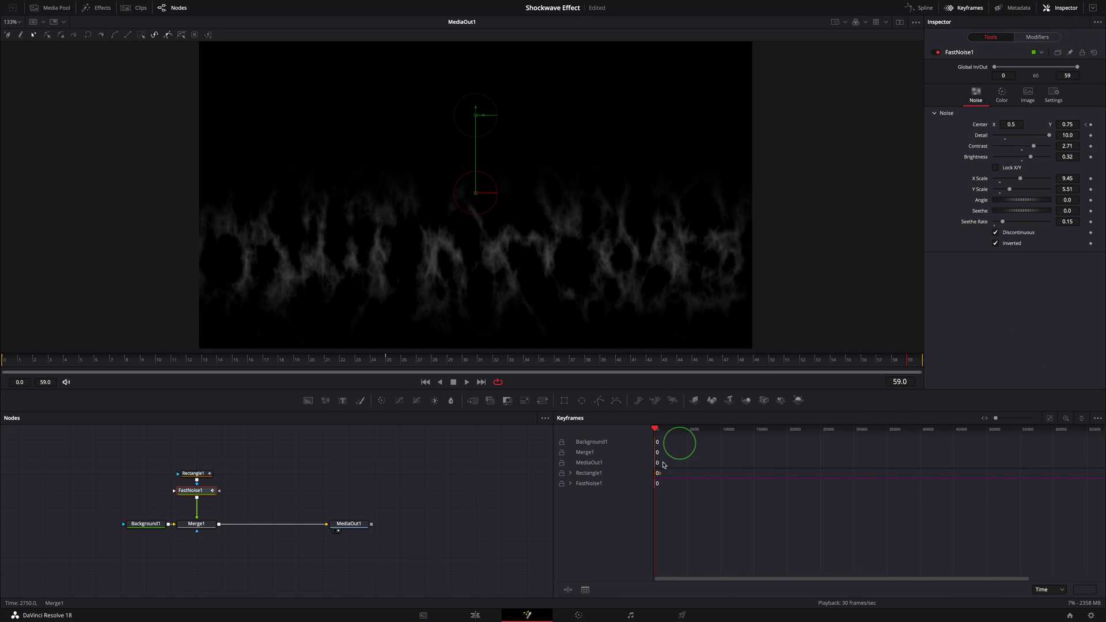
left_click(1097, 421)
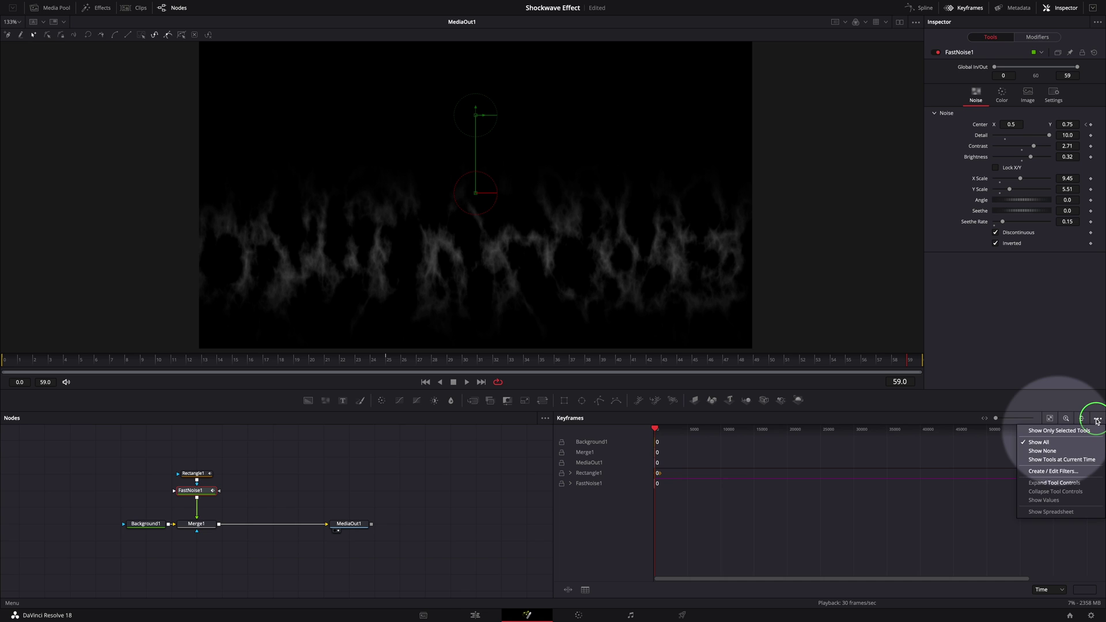
left_click(1026, 433)
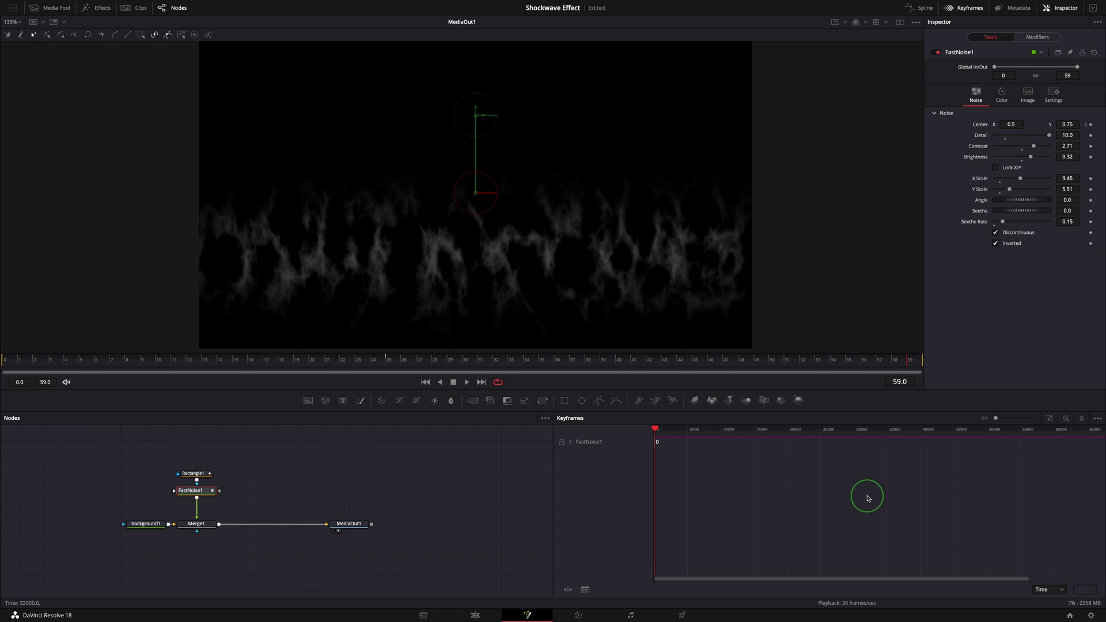
- Select Rectangle1 and FastNoise1, expand their animated tracks, and zoom the keyframes to fit
left_click_drag(177, 457, 212, 491)
left_click(617, 509)
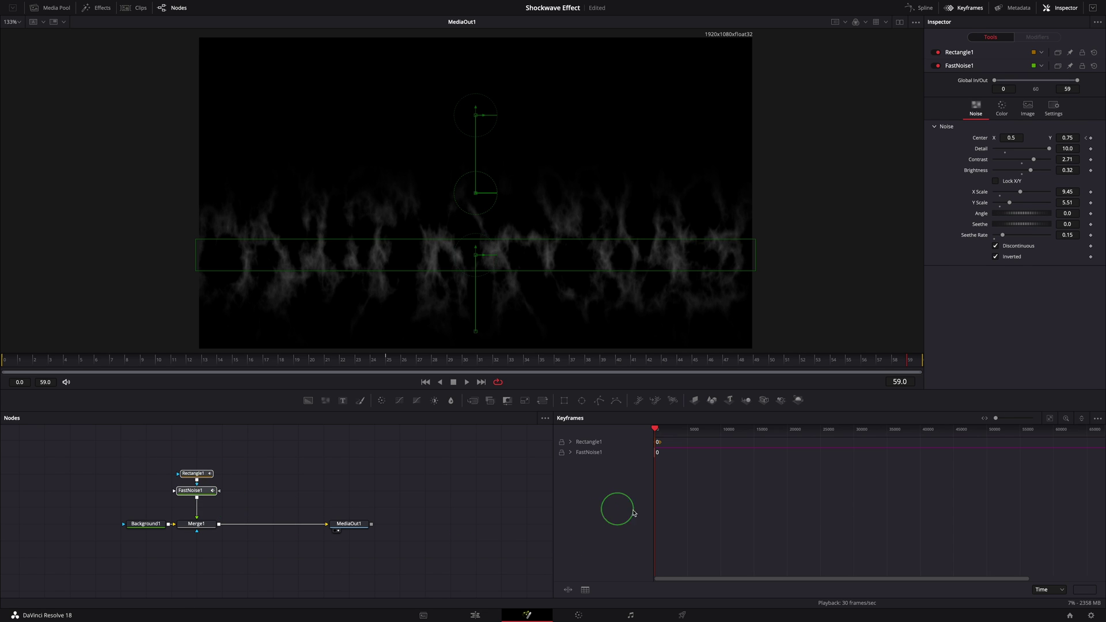
left_click(570, 442)
left_click(570, 483)
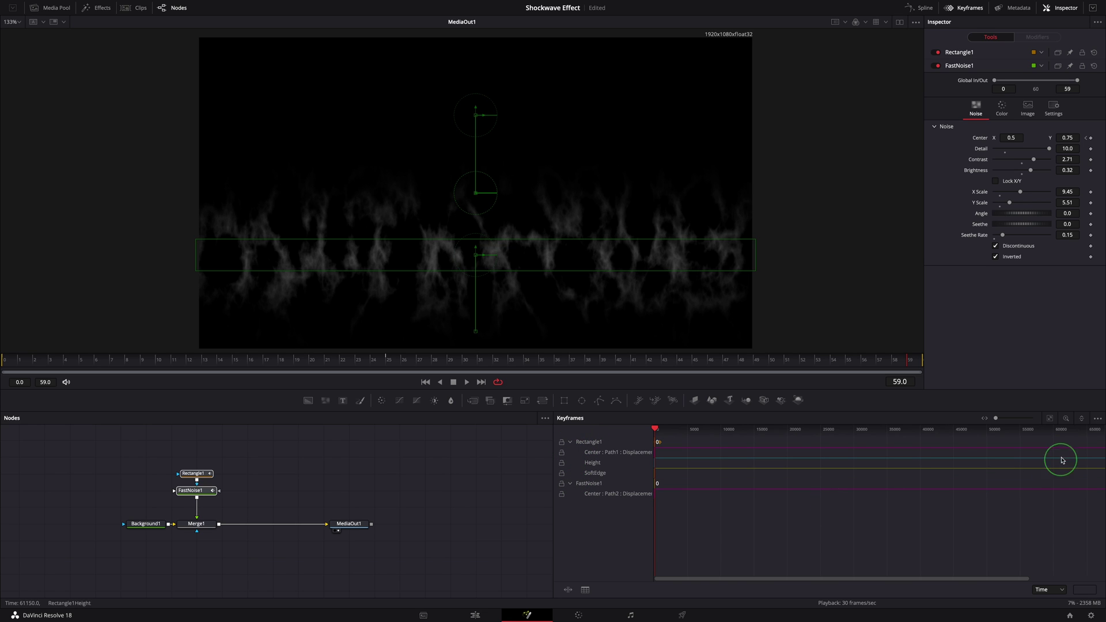
left_click(1050, 419)
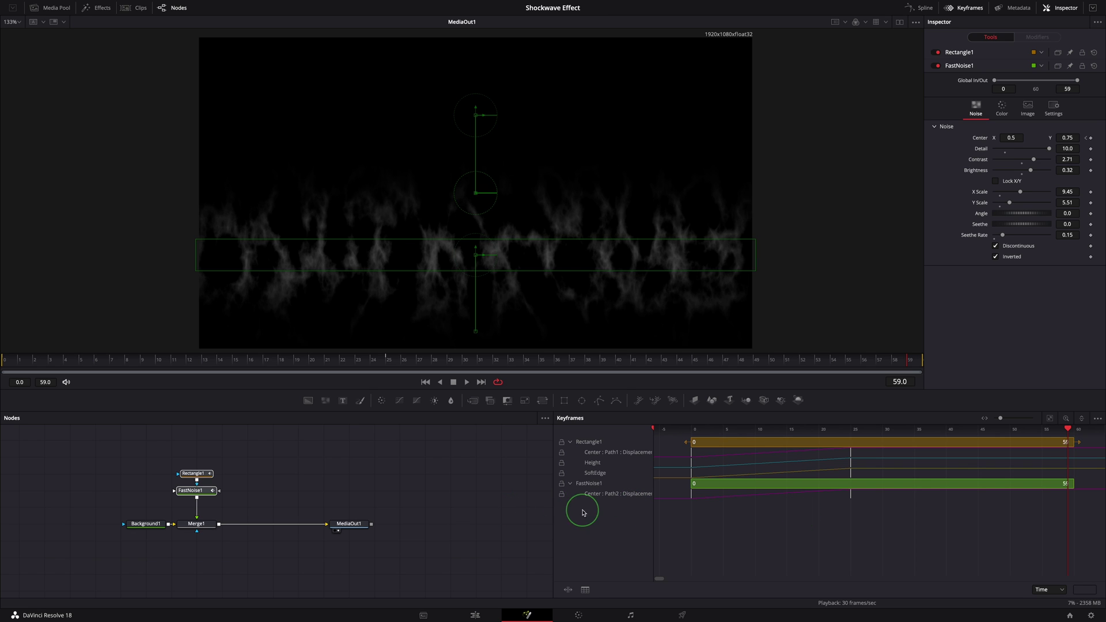
- Keyframe Merge1's Blend at 0 on frame 0 and 1.0 on frame 5
left_click(197, 525)
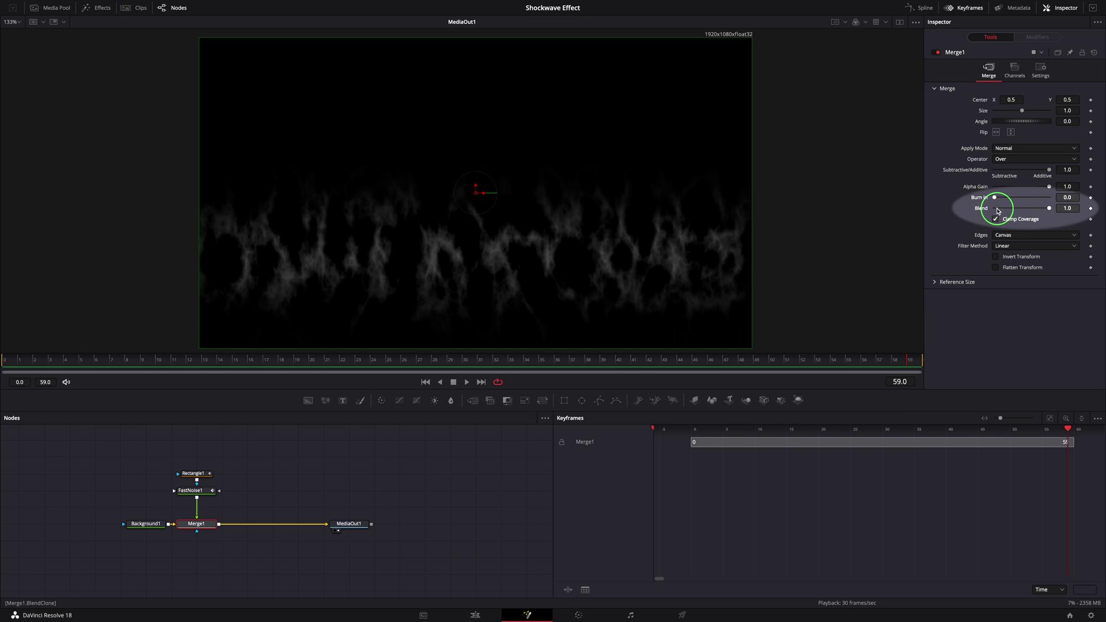
key("Home")
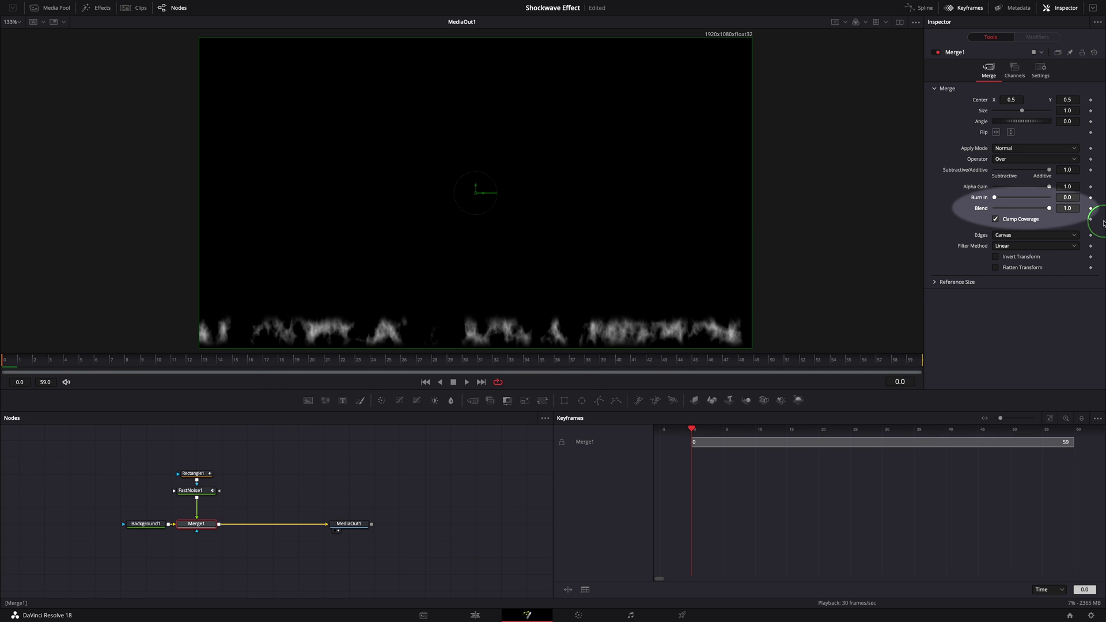
left_click(1091, 209)
left_click_drag(1048, 208, 982, 208)
left_click_drag(80, 364, 145, 362)
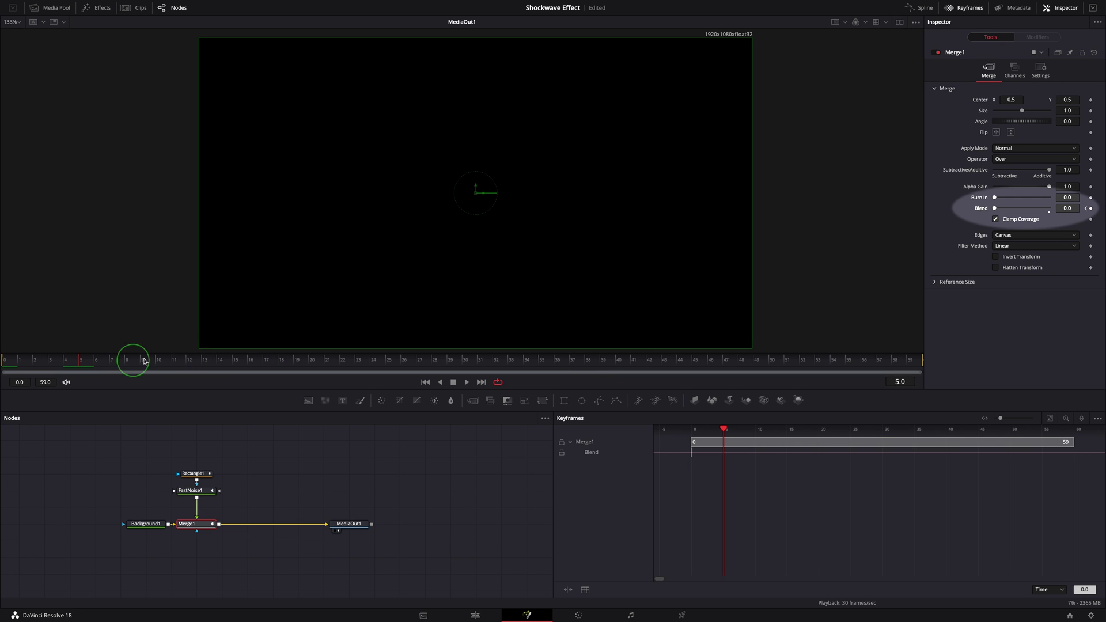
double_click(1014, 214)
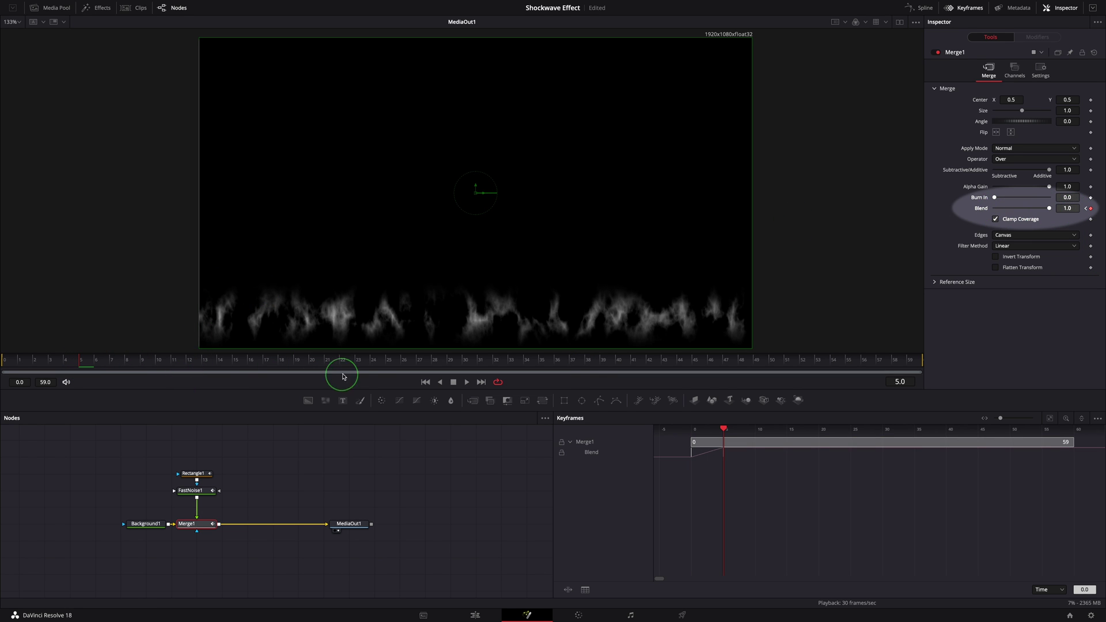
- Add a Blend key of about 0.992 at frame 25 and smooth the frame-5 keyframe
left_click(387, 364)
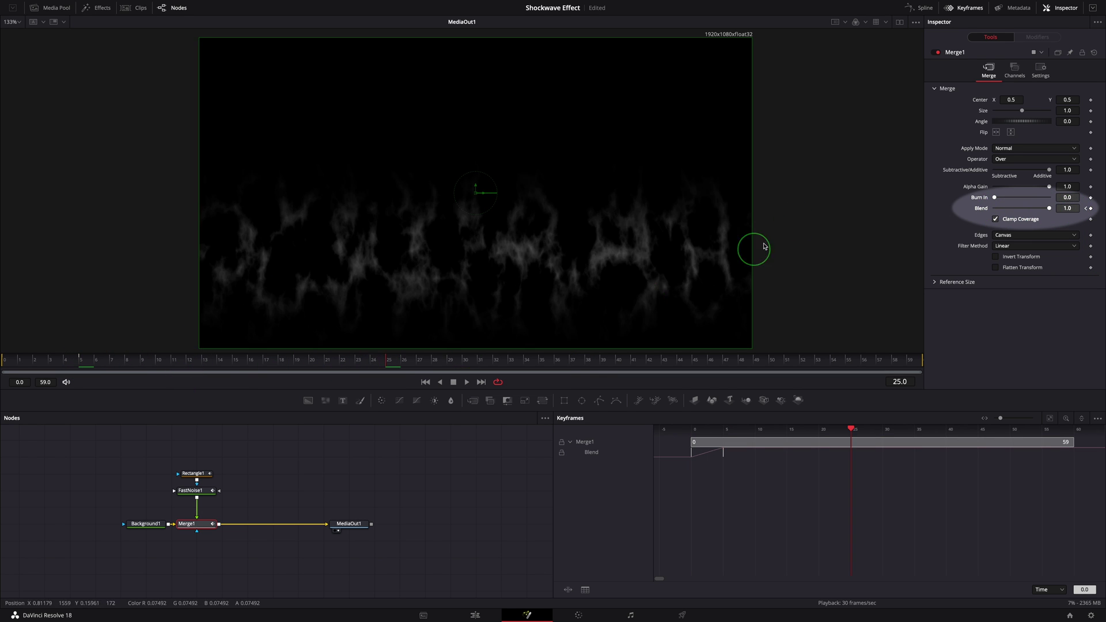
left_click_drag(1049, 208, 973, 210)
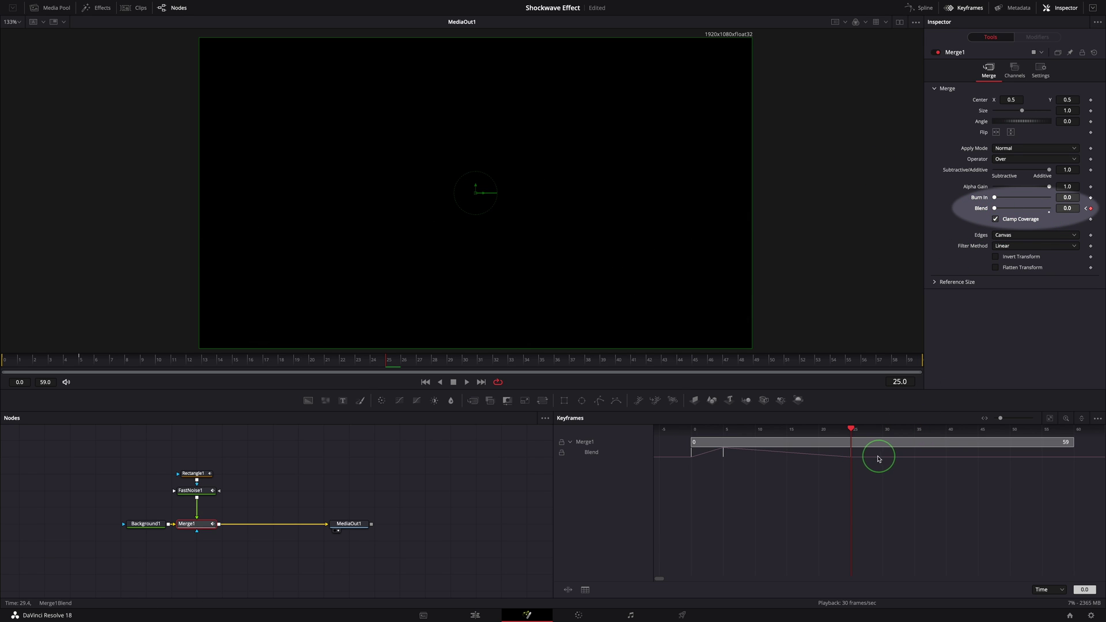
right_click(721, 453)
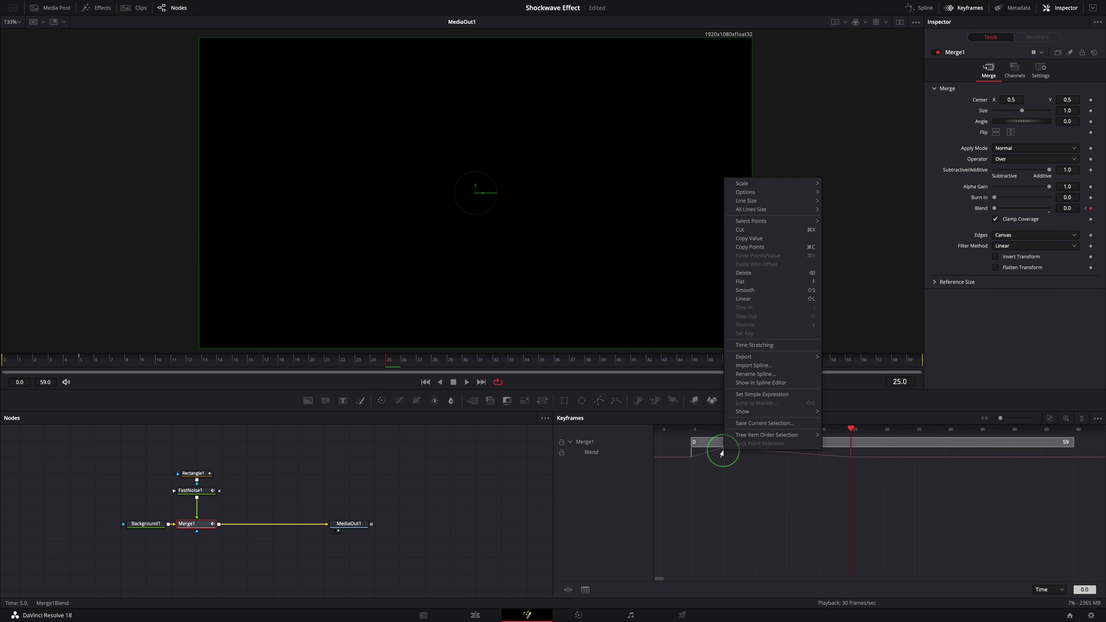
left_click(773, 290)
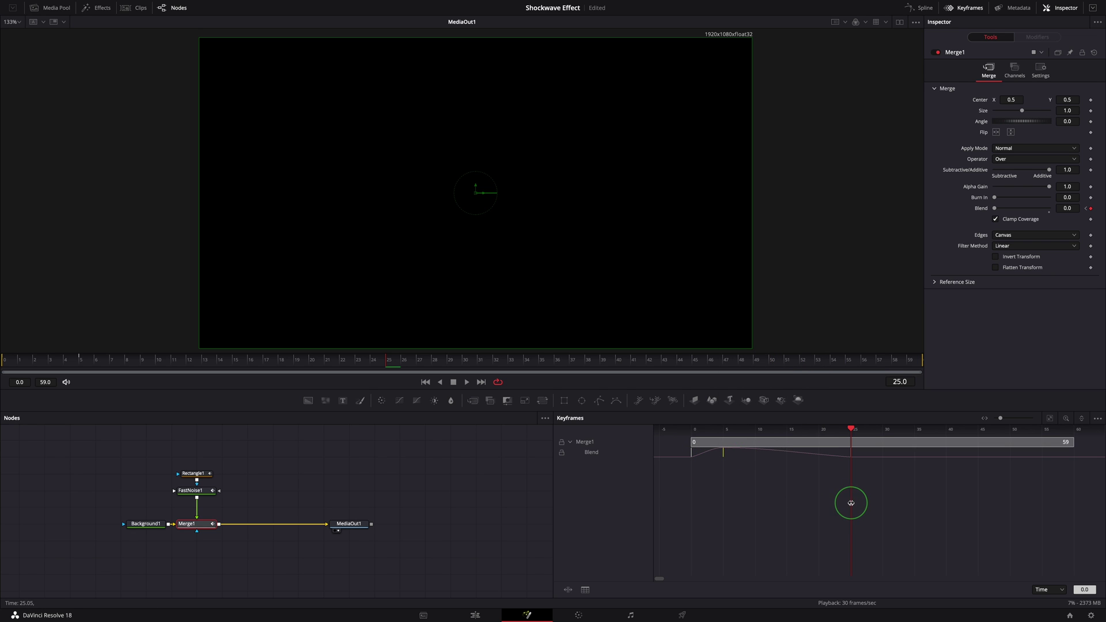
left_click_drag(850, 503, 857, 536)
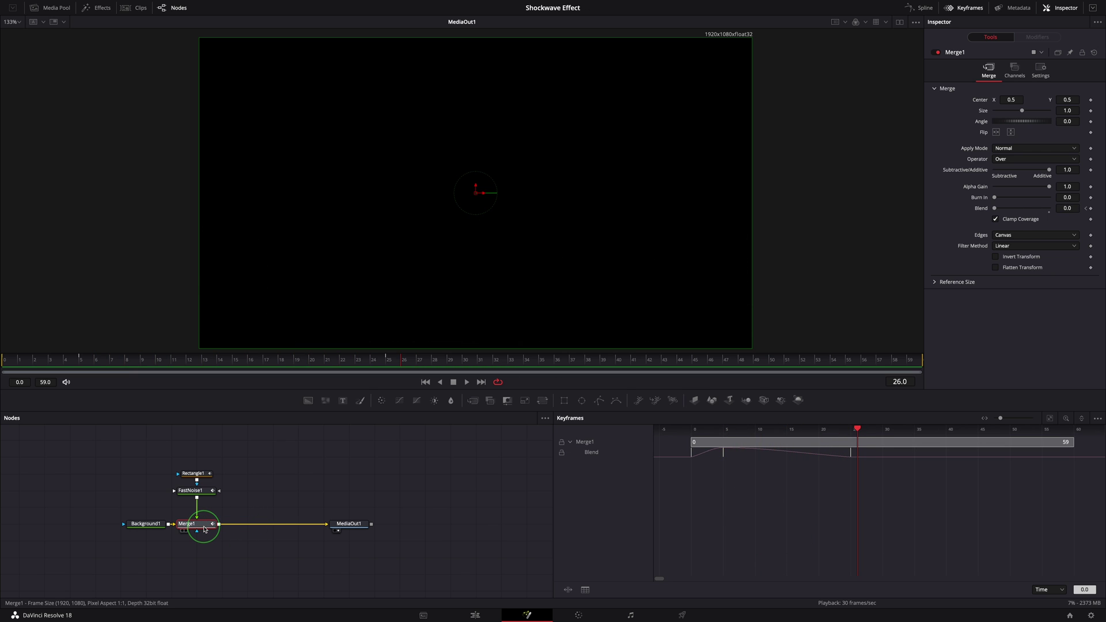
- Insert a Coordinate Space node after Merge1 via the tool search and preview frame 15
key("shift+space")
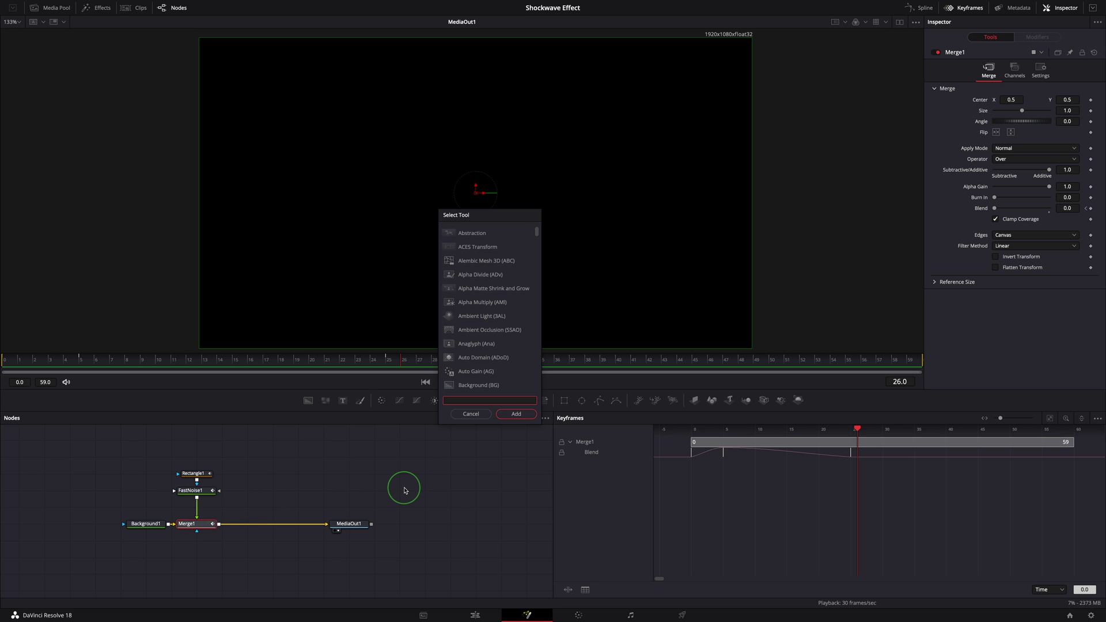
type("coor")
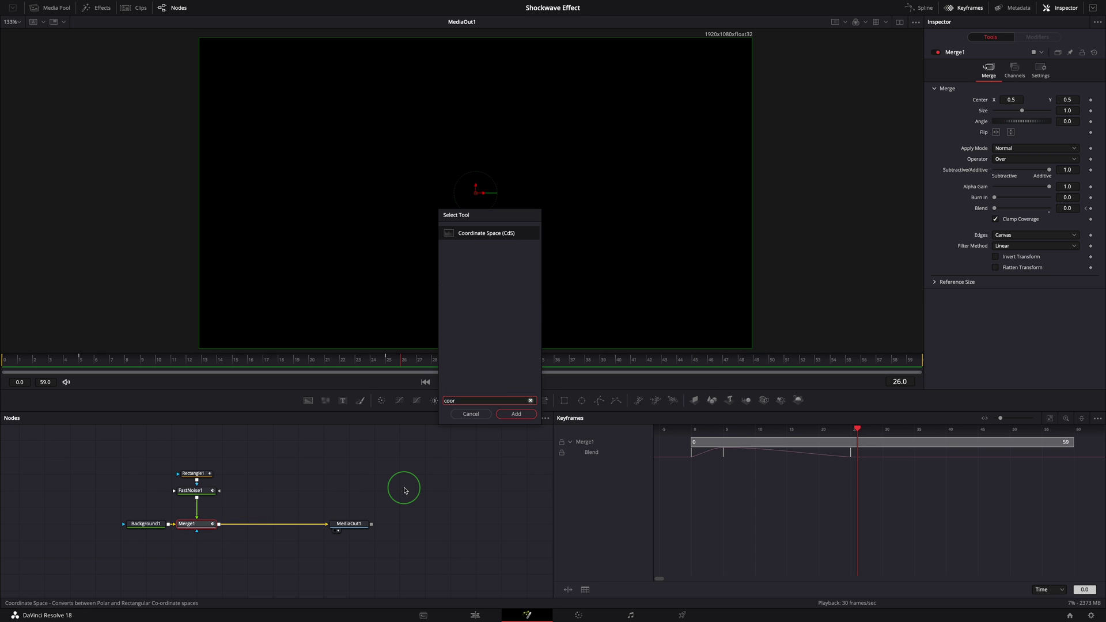
left_click(477, 238)
left_click(516, 414)
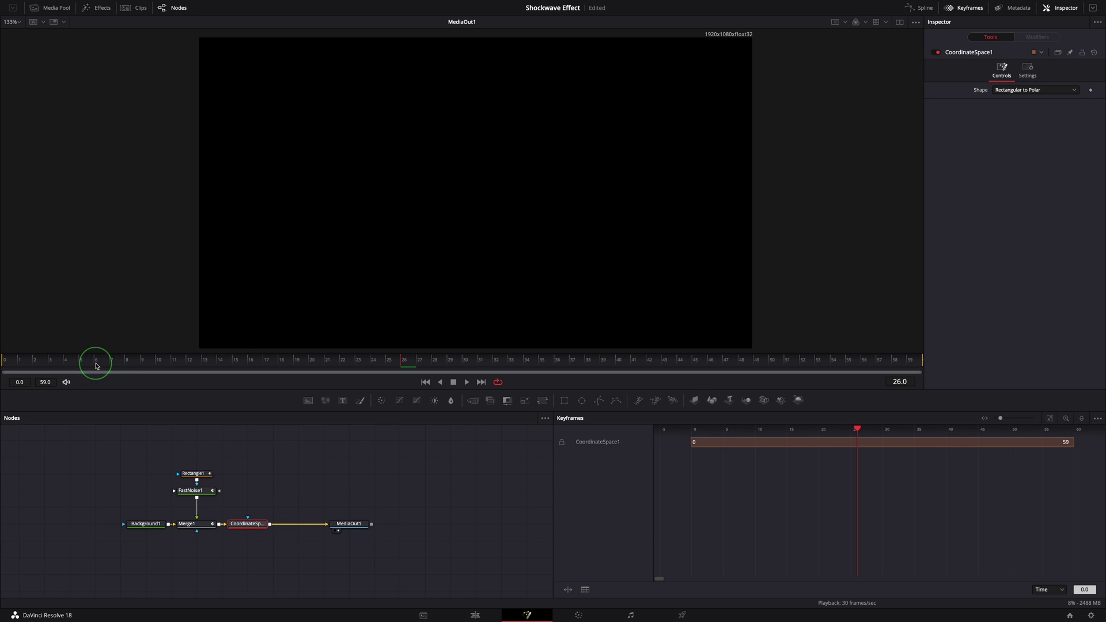
left_click_drag(96, 366, 240, 375)
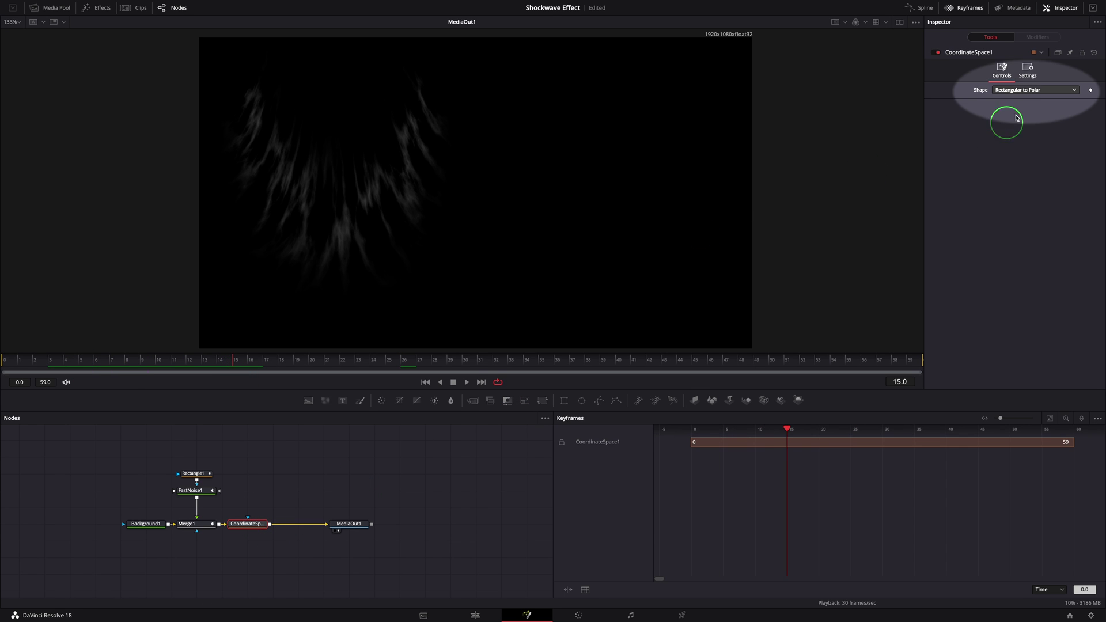
- Set CoordinateSpace1's Shape to Polar to Rectangular and scrub to preview the burst
left_click(1062, 93)
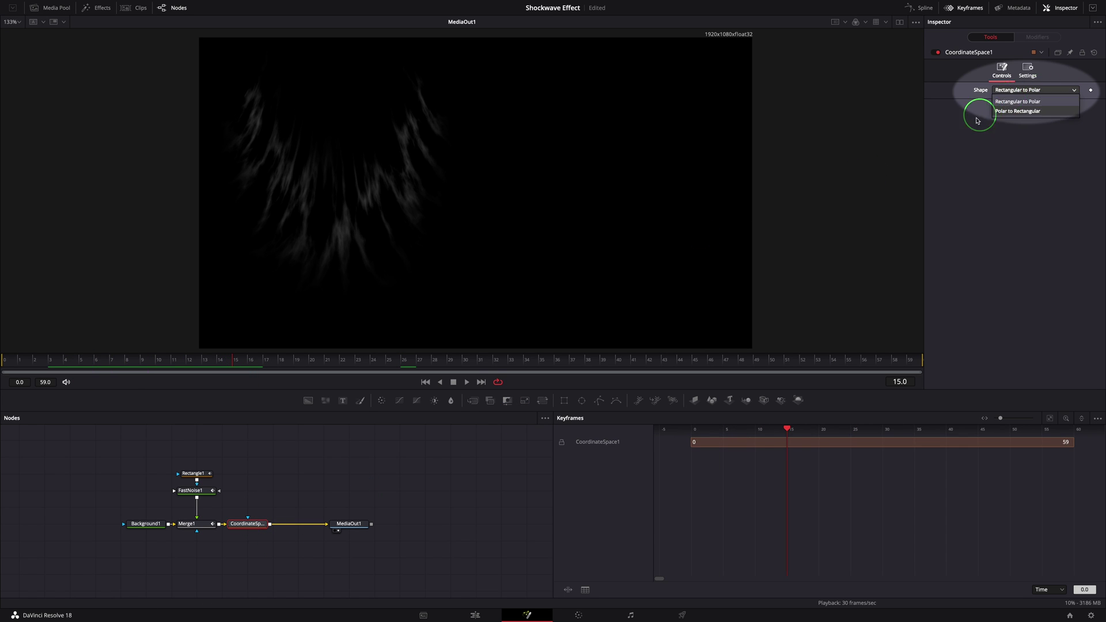
key("Escape")
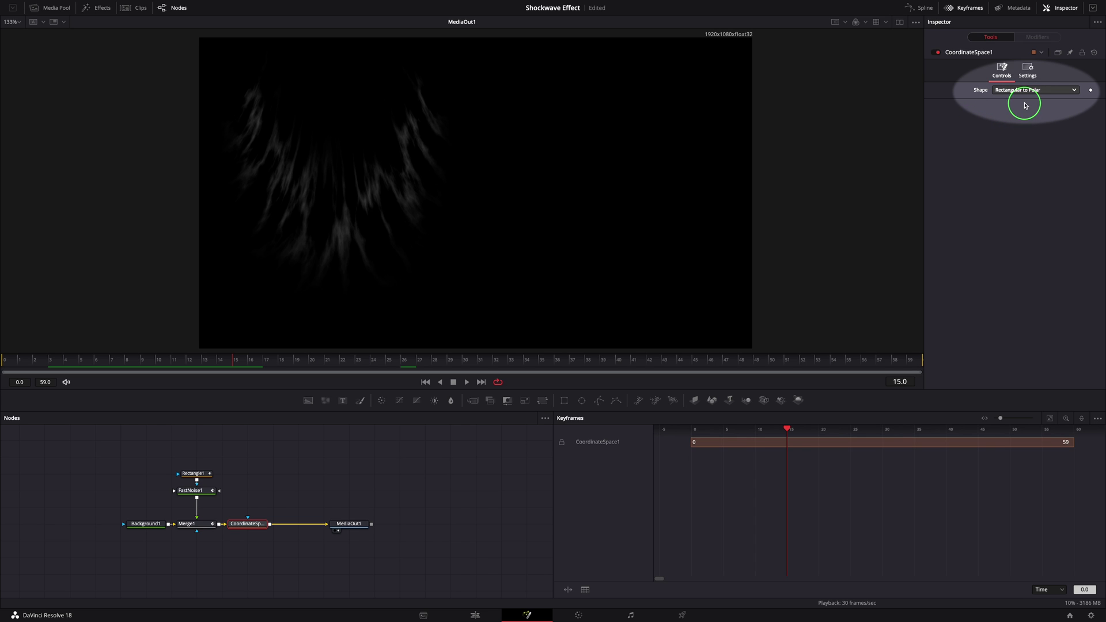
left_click(1025, 91)
left_click(1022, 111)
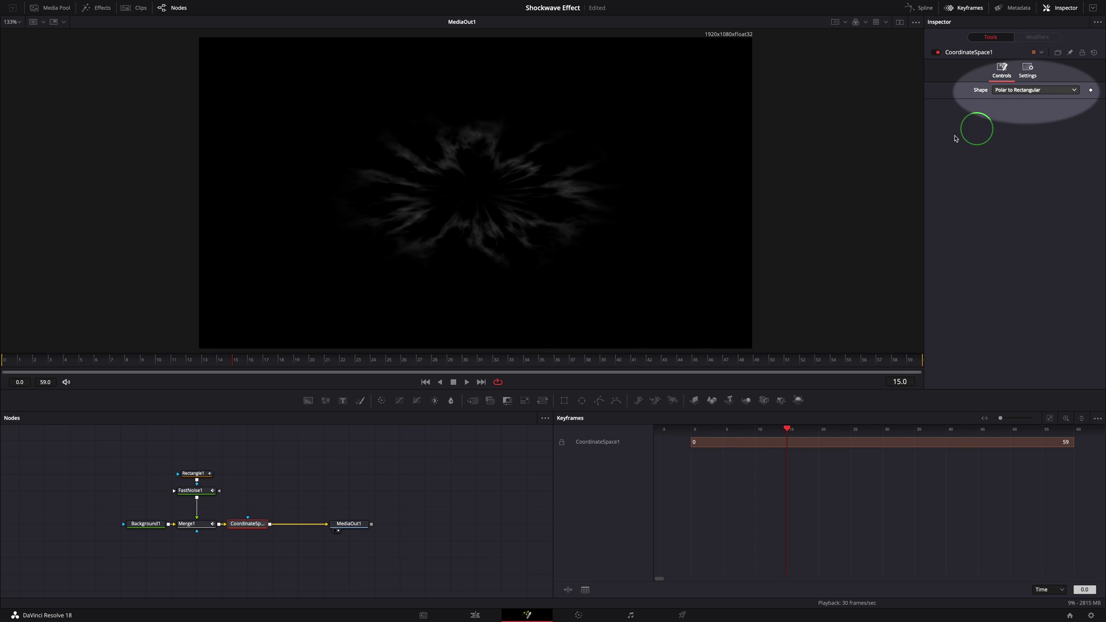
left_click(101, 365)
left_click_drag(101, 364, 175, 365)
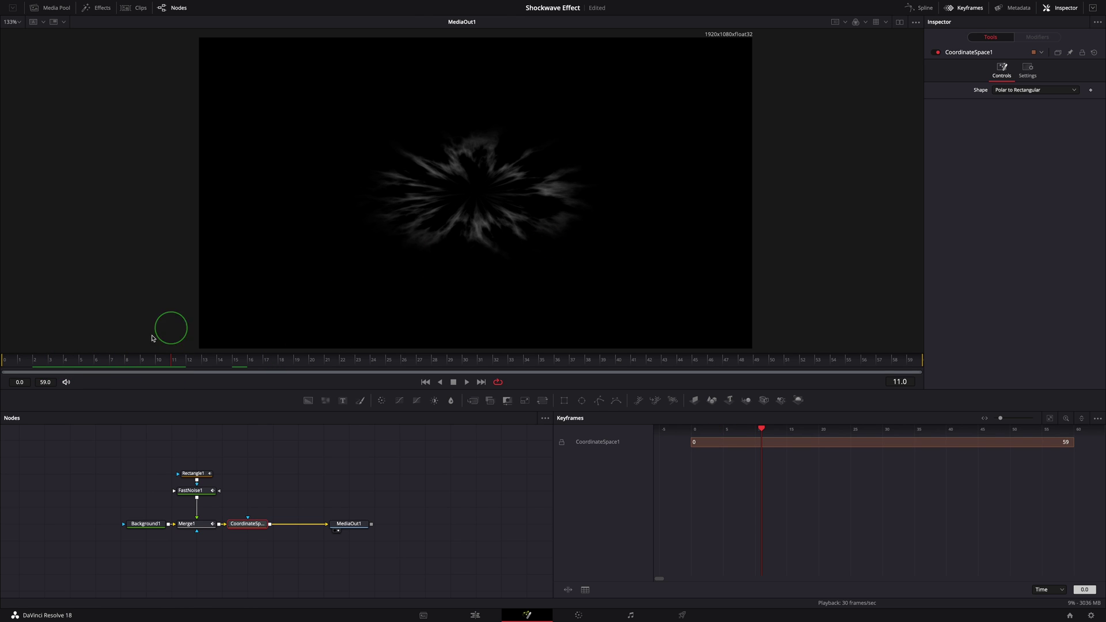
left_click_drag(42, 369, 176, 369)
- Turn off Auto Resolution for FastNoise1 and set its height to 1920
left_click(203, 494)
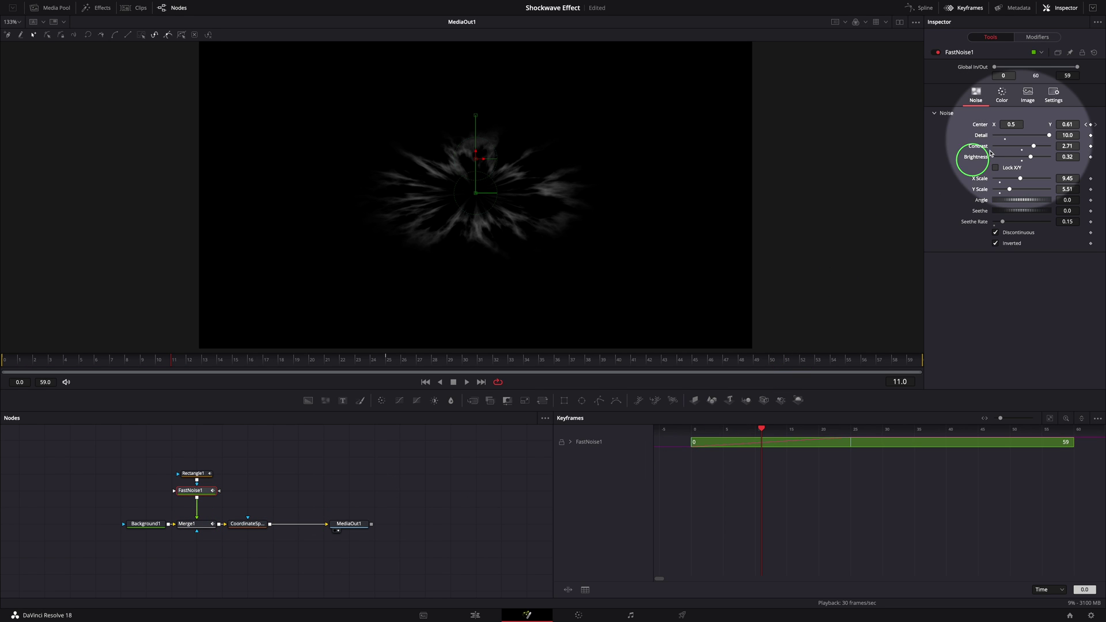
left_click(1028, 96)
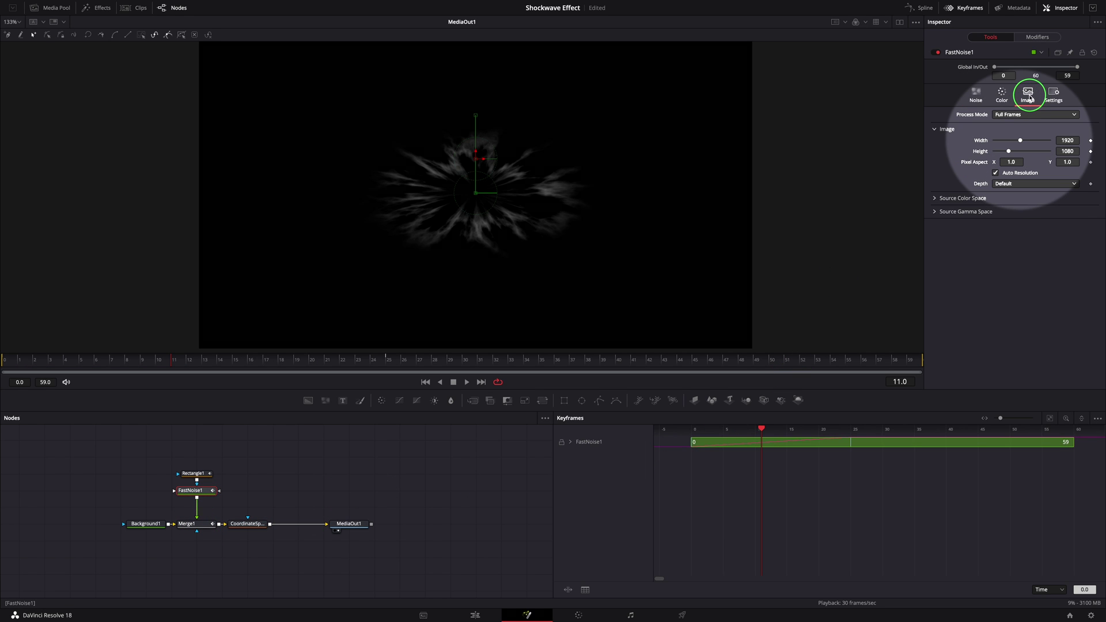
left_click(996, 173)
left_click(1067, 151)
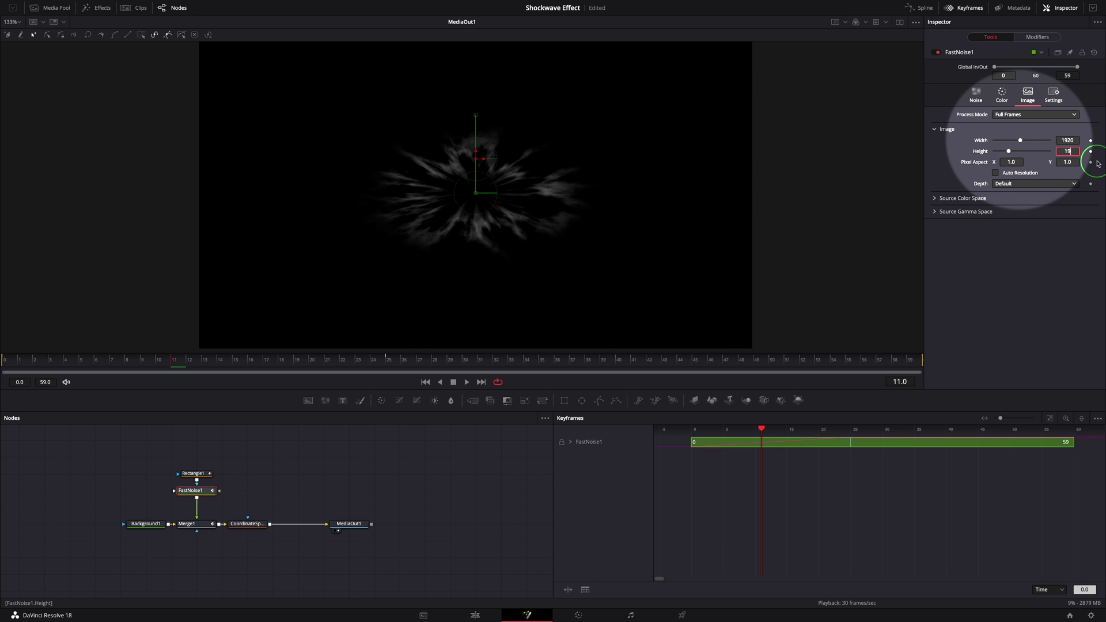
type("1920")
key("Tab")
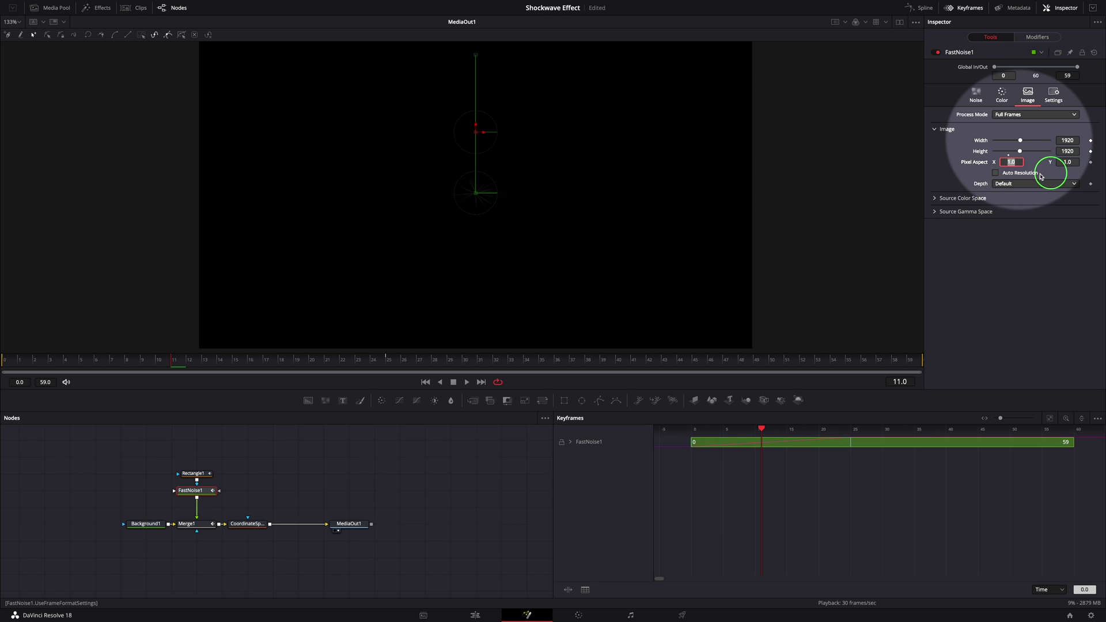
- Turn off Auto Resolution for Background1, set its height to 1920, and preview the ring
left_click(145, 524)
left_click(1015, 94)
left_click(995, 173)
left_click(1068, 151)
type("1920")
key("Tab")
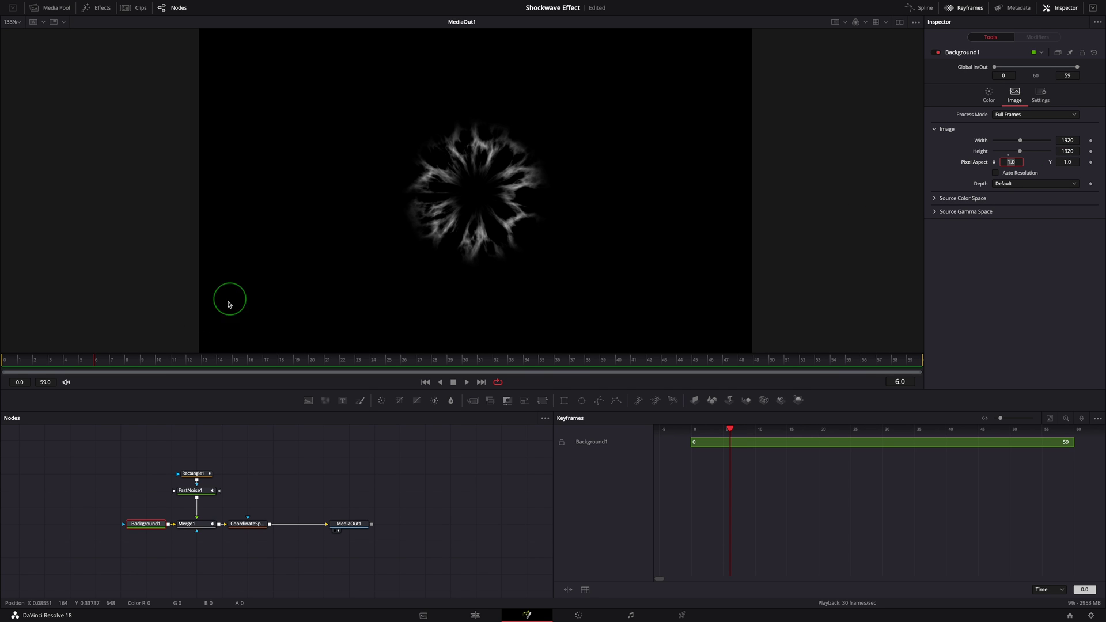
left_click_drag(15, 359, 129, 362)
left_click(459, 384)
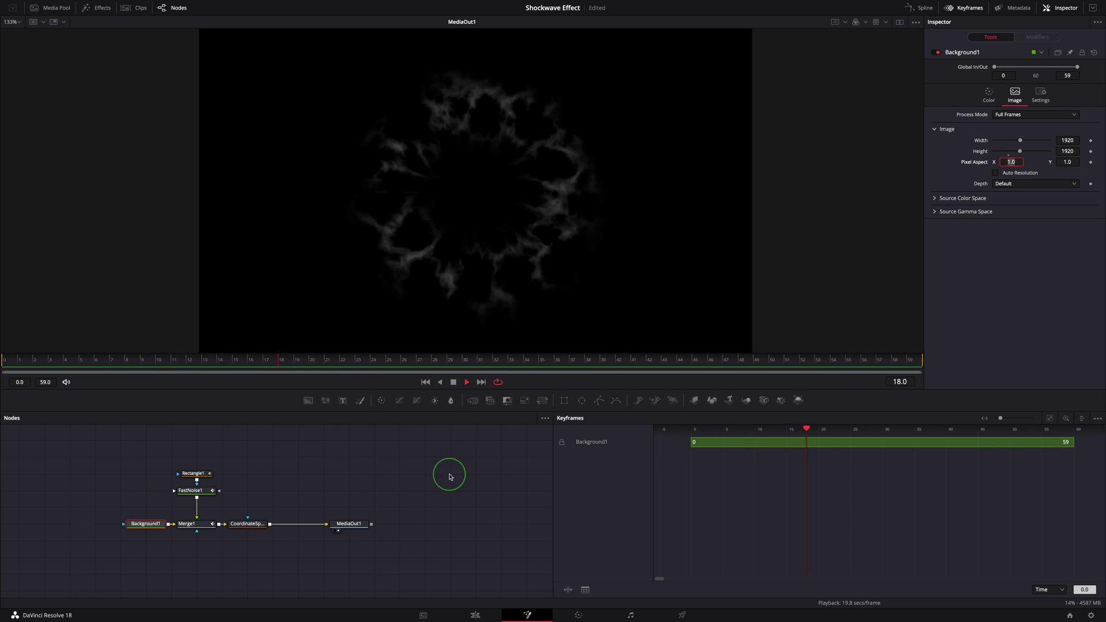
- Play back the shockwave animation and scrub it to frame 11
key("space")
left_click(466, 382)
left_click(453, 382)
mouse_move(169, 363)
left_mouse_down()
mouse_move(88, 366)
mouse_move(180, 365)
mouse_move(155, 365)
left_mouse_up()
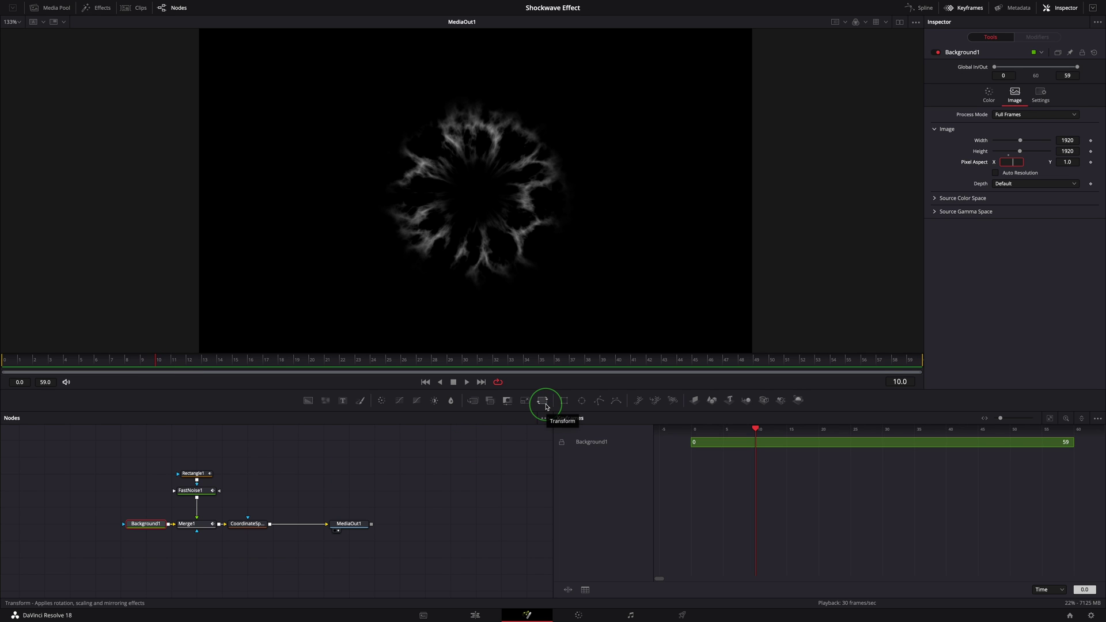
- Insert Transform1 between FastNoise1 and Merge1, view its output, and set Pivot Y to 0
left_click_drag(547, 406, 204, 511)
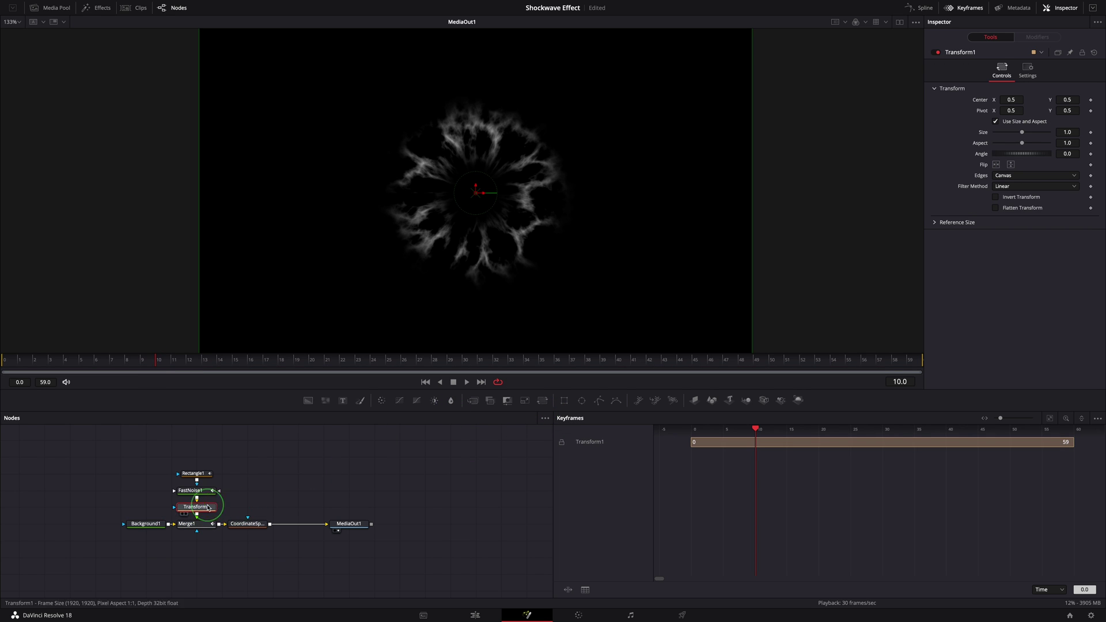
left_click_drag(203, 511, 495, 277)
scroll(548, 271, "down", 4)
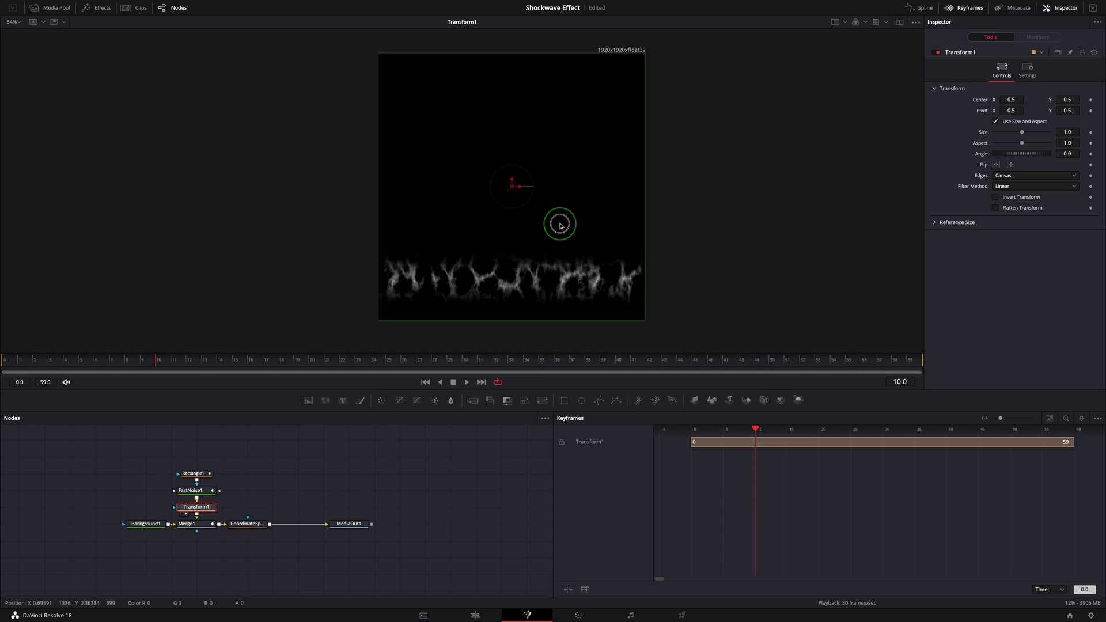
scroll(556, 227, "up", 2)
left_click(102, 367)
left_click_drag(102, 366, 12, 361)
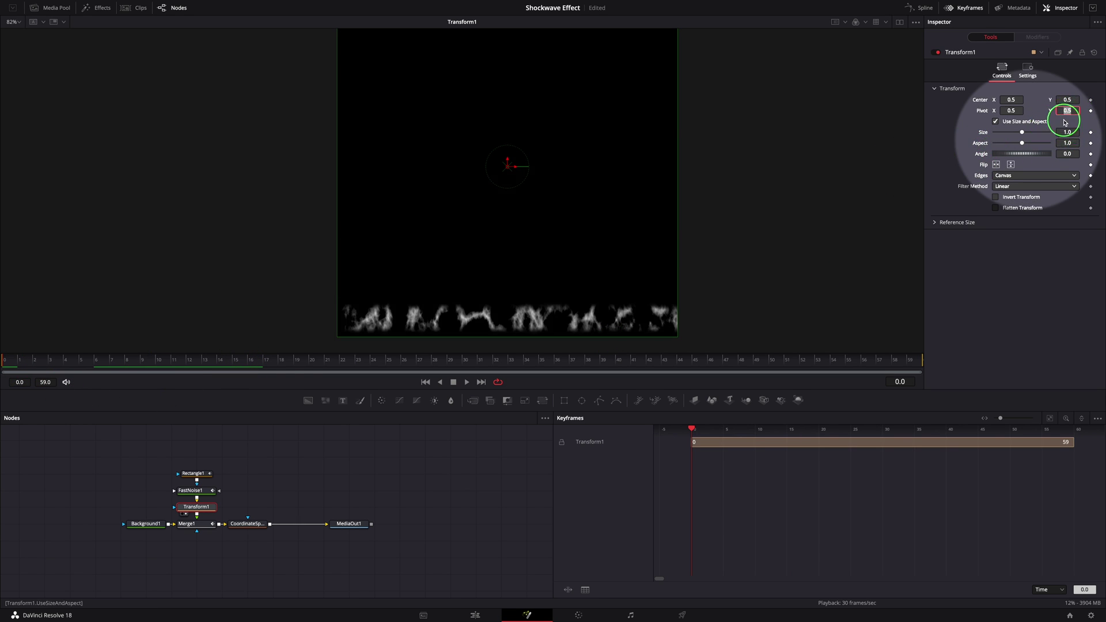
key("Return")
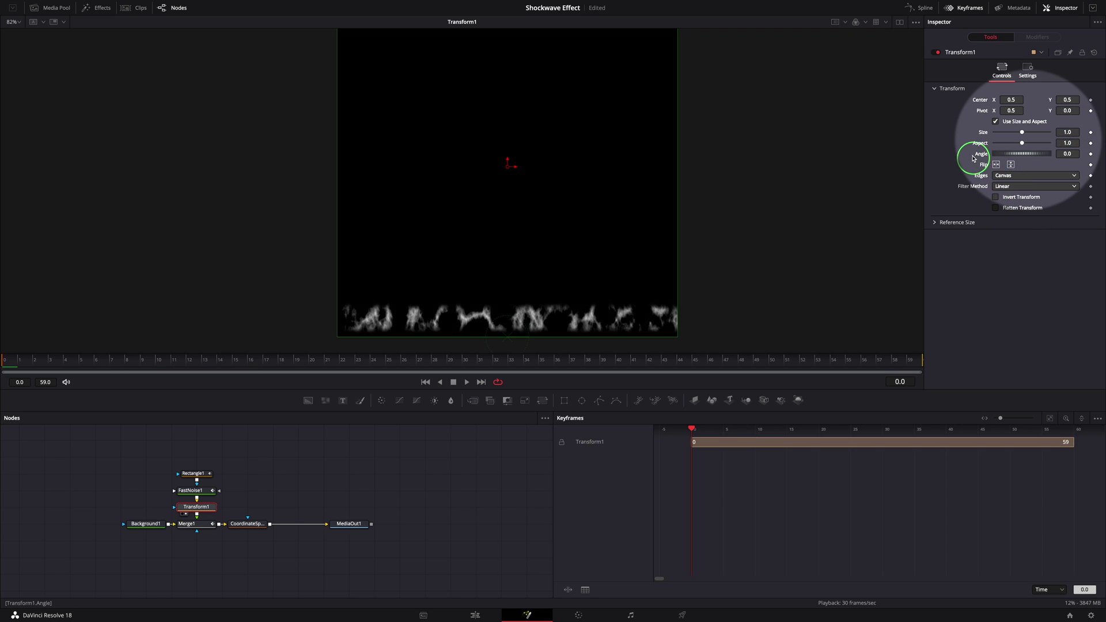
- Keyframe Aspect at frame 0 and raise it to 1.51 at frame 25, then preview it
left_click(1090, 143)
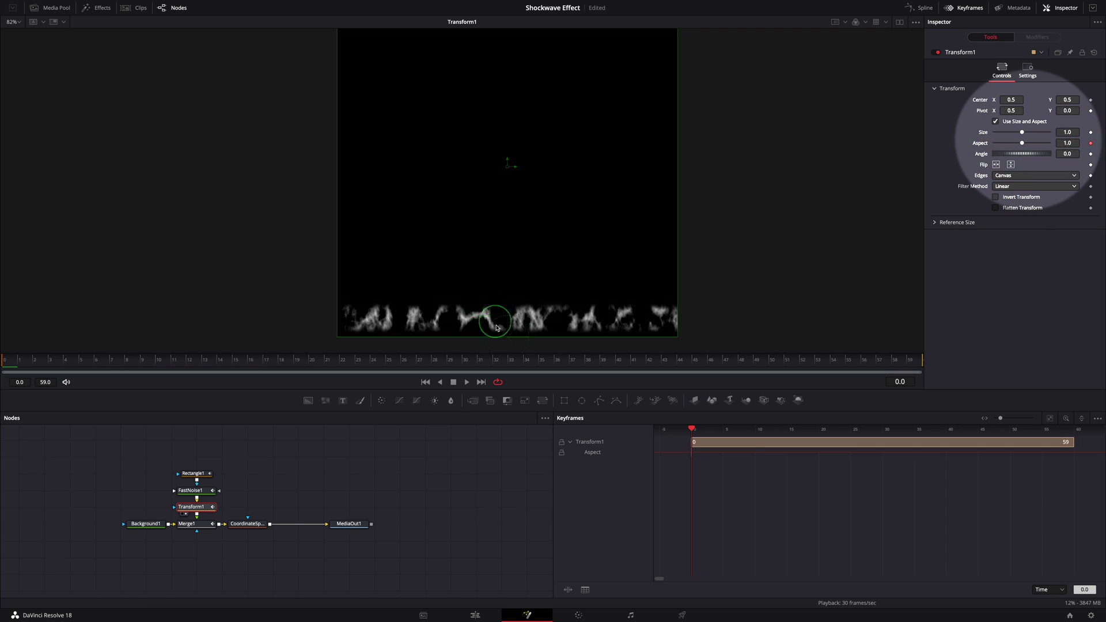
left_click(387, 363)
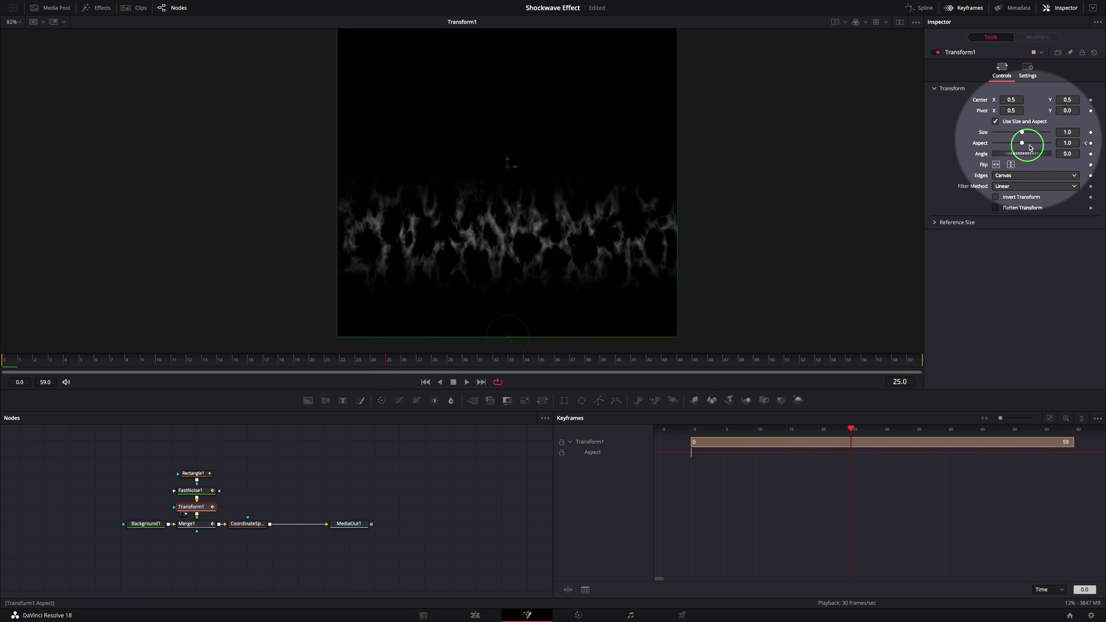
left_click_drag(1021, 142, 1027, 144)
left_click_drag(40, 363, 113, 379)
left_click(417, 363)
mouse_move(360, 524)
left_mouse_down()
mouse_move(385, 493)
mouse_move(359, 526)
left_mouse_up()
left_click_drag(8, 363, 311, 363)
- Review the animation, then add an Underlay node from Add Tool > Flow
left_click(467, 382)
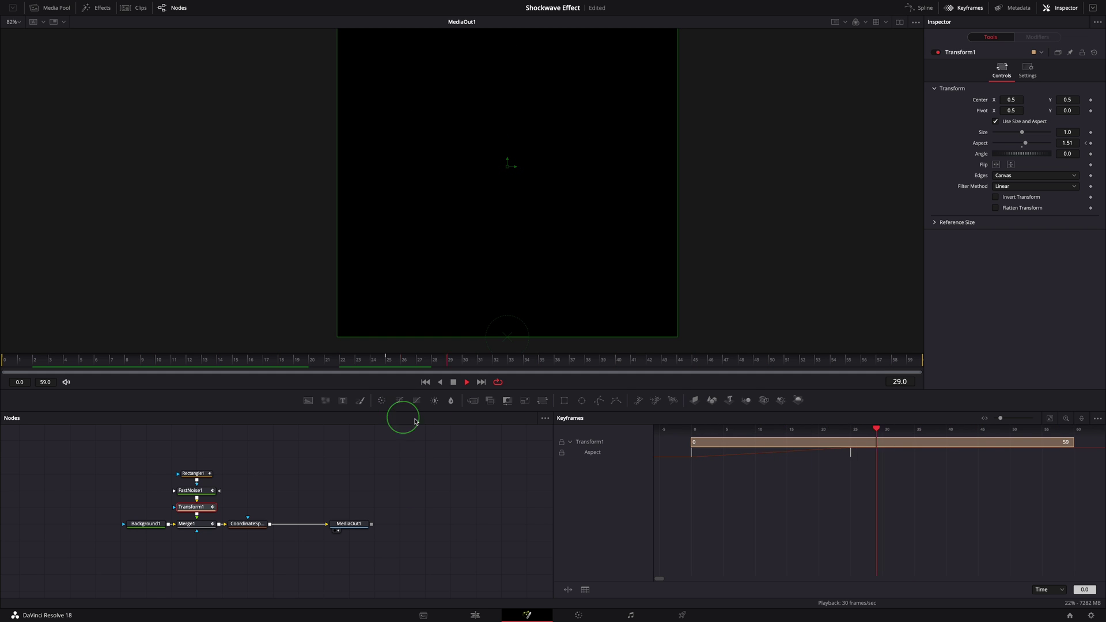
left_click(453, 382)
left_click(284, 481)
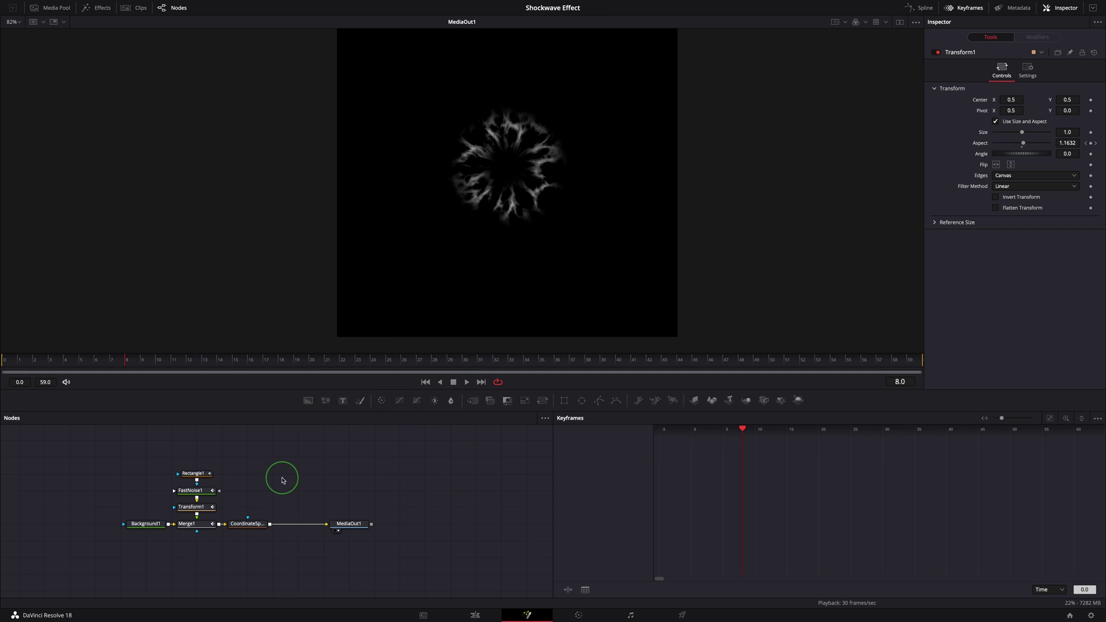
right_click(286, 475)
mouse_move(345, 329)
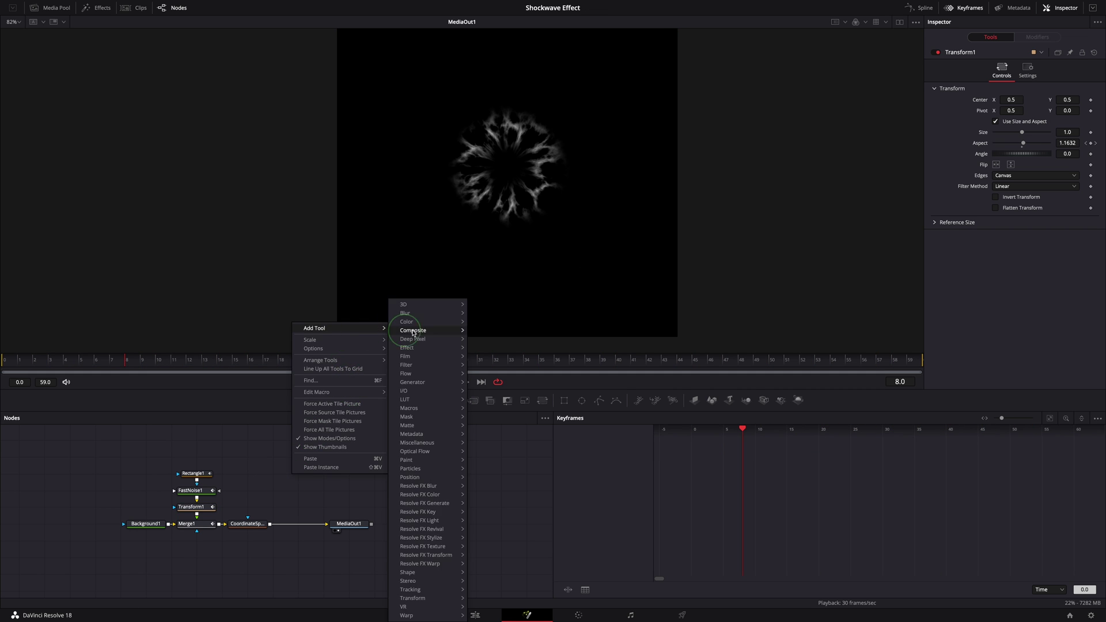
mouse_move(427, 373)
left_click(491, 382)
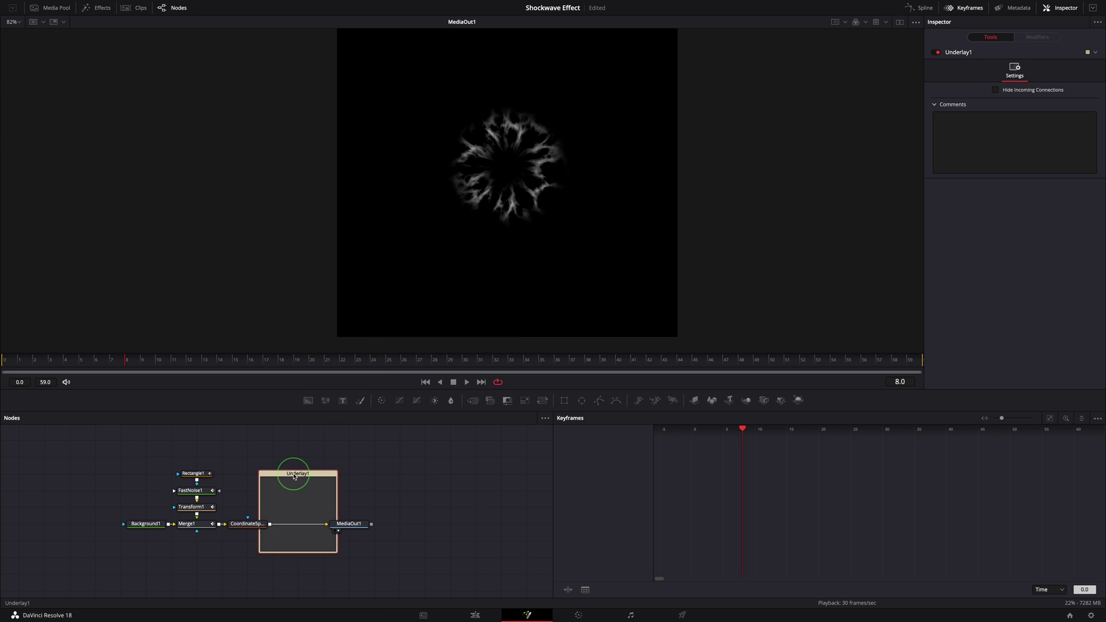
left_click_drag(291, 461, 417, 469)
- Rename the underlay to Wave1 and place it around the noise nodes
right_click(416, 474)
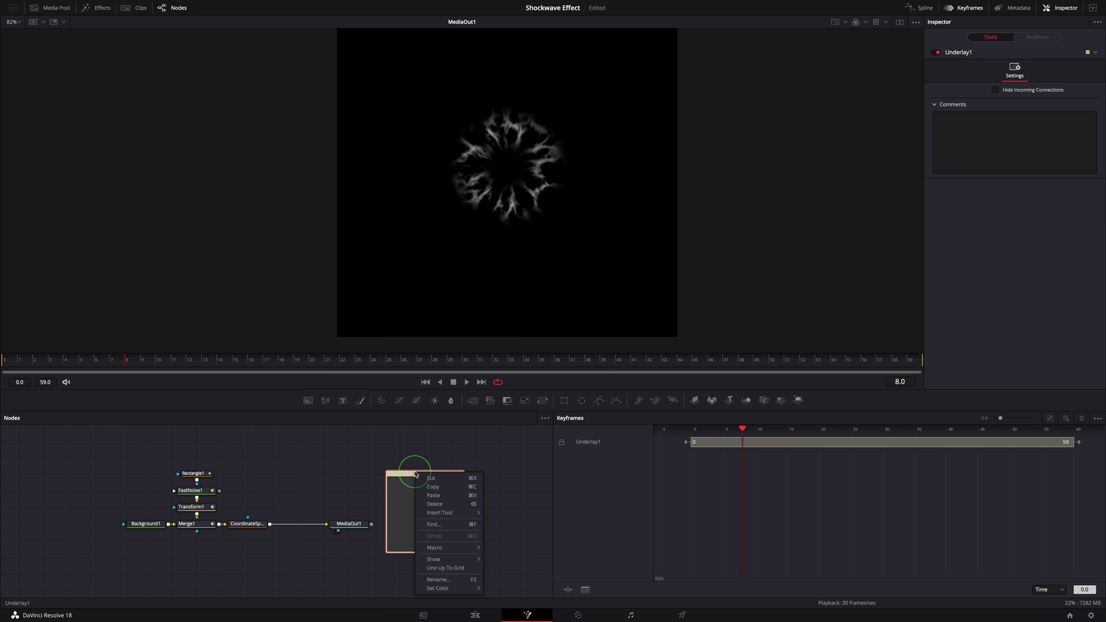
left_click(450, 580)
type("Wave1")
key("Return")
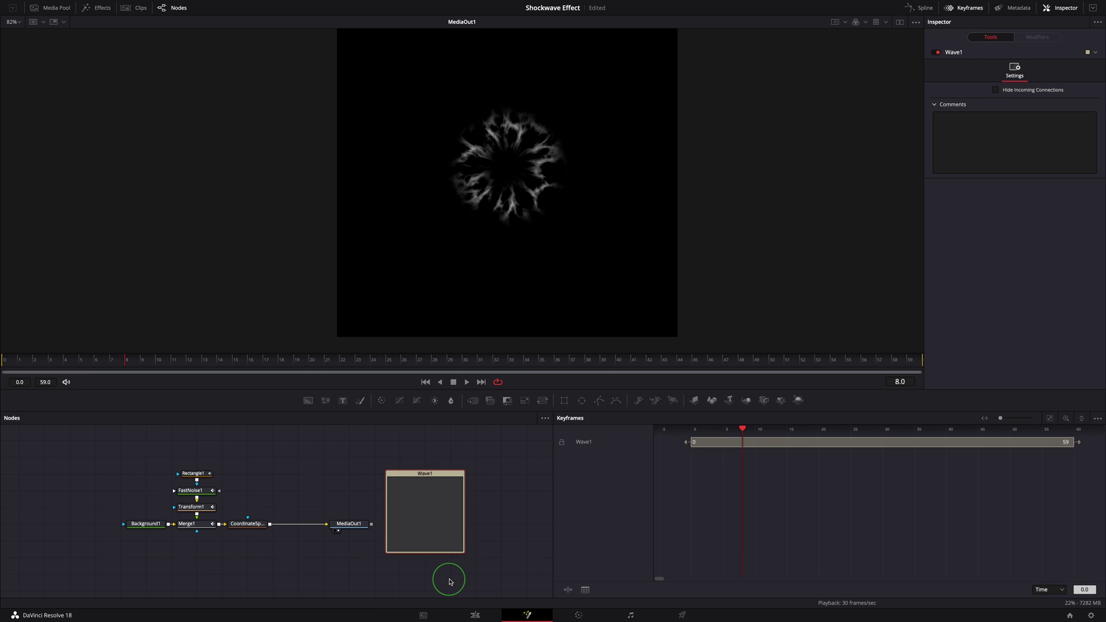
left_click_drag(435, 480, 222, 463)
- Move Background1 left and CoordinateSpace1 right, then select and copy the Wave1 group
left_click_drag(144, 523, 118, 523)
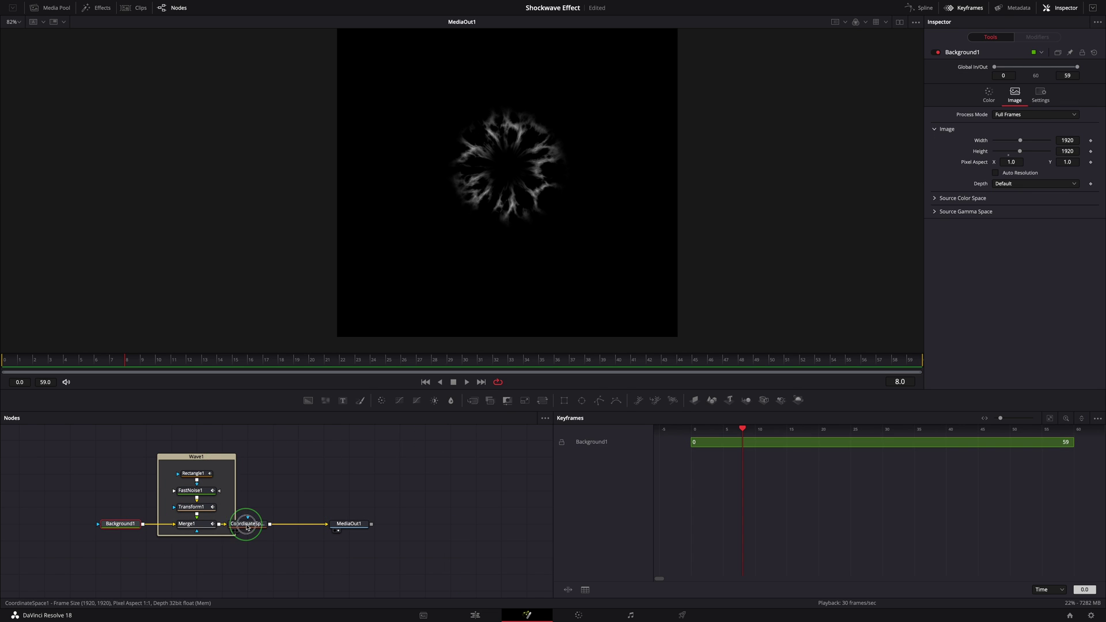
left_click_drag(247, 523, 296, 523)
left_click(209, 462)
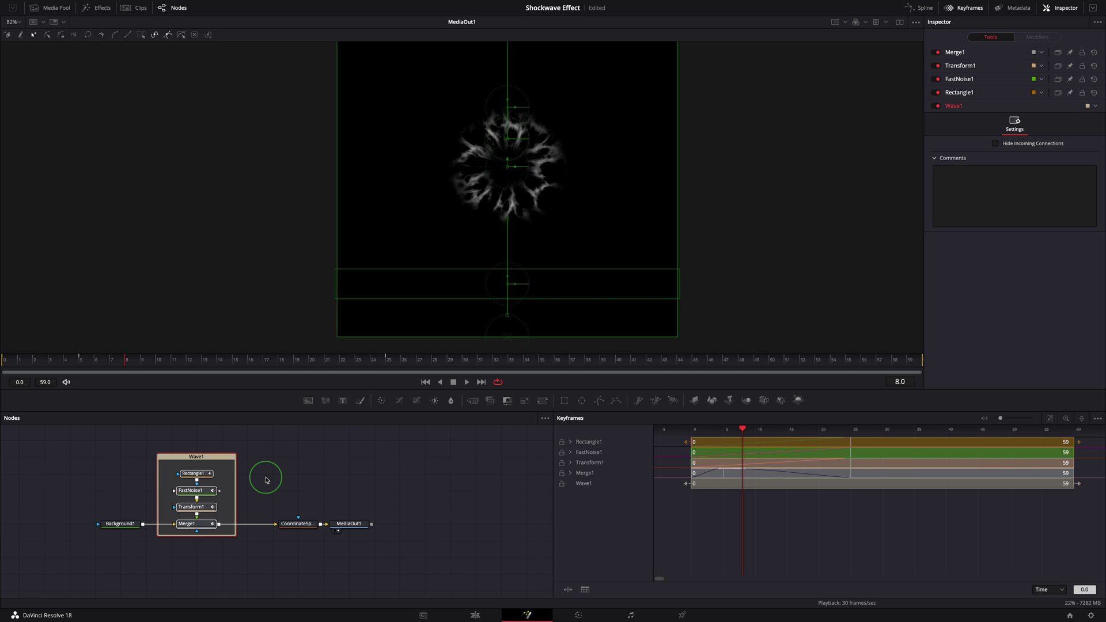
right_click(210, 460)
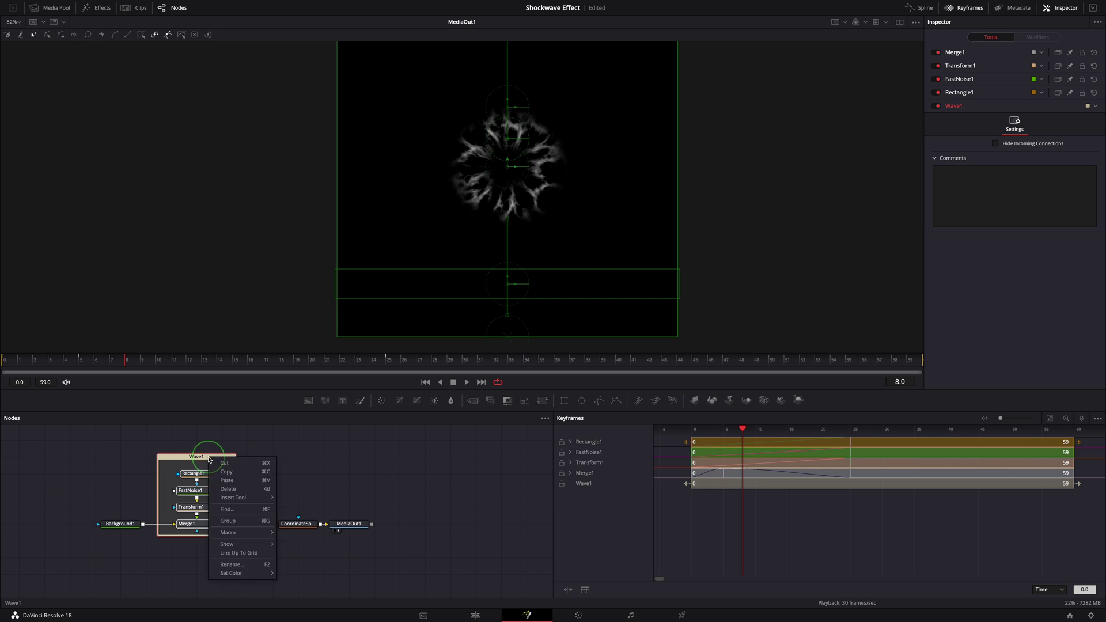
left_click(243, 474)
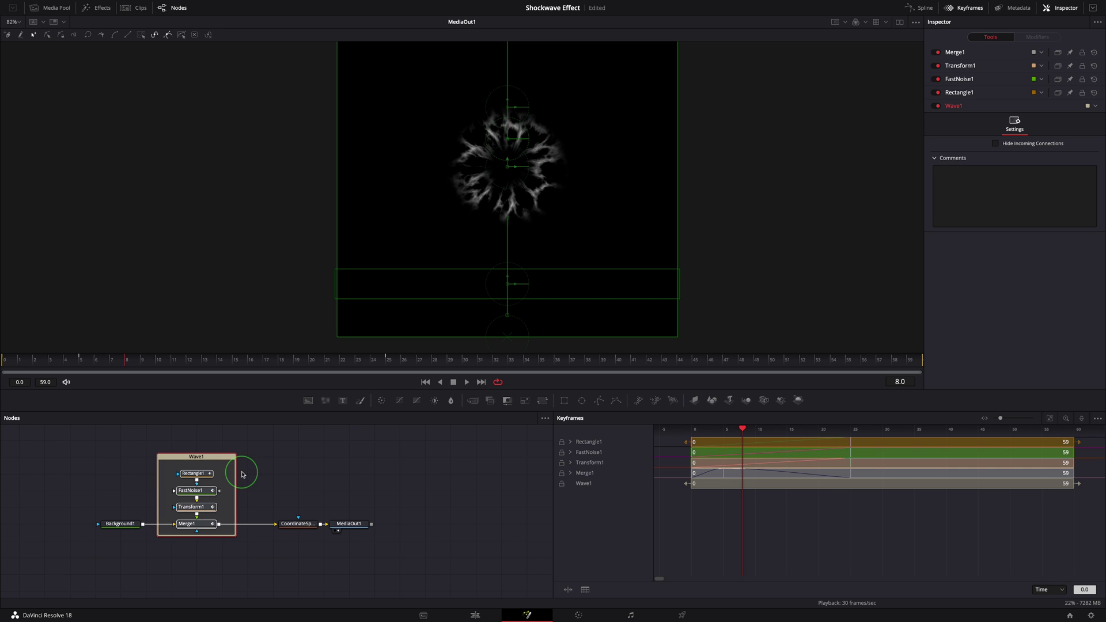
- Paste a copy of Wave1 and shift MediaOut1 and CoordinateSpace1 to the right
left_click(314, 456)
right_click(314, 456)
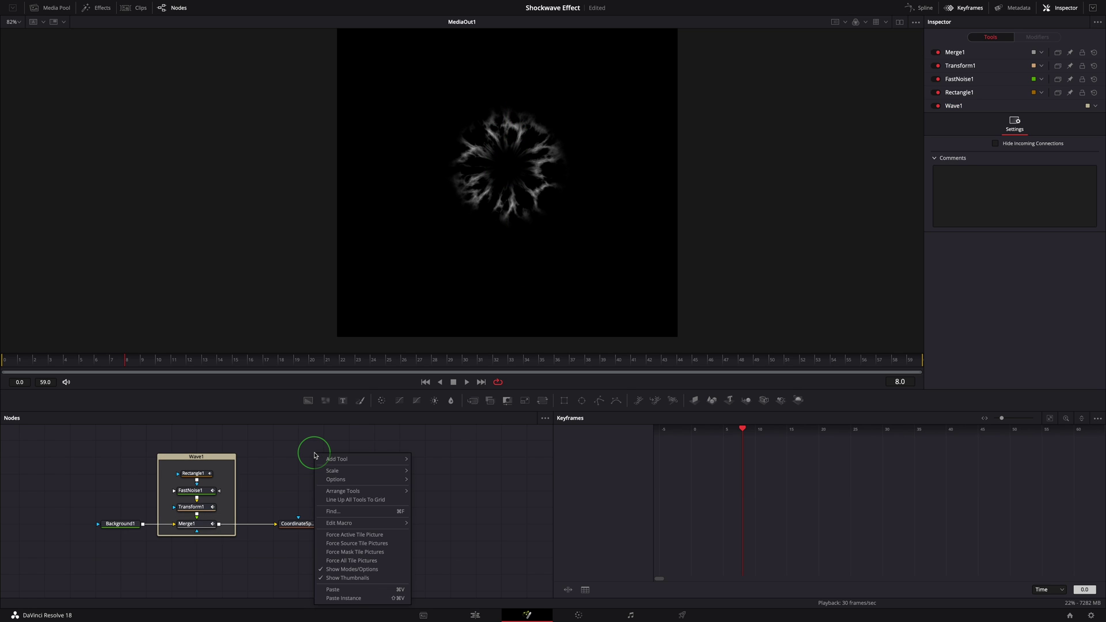
left_click(357, 591)
left_click_drag(398, 527, 476, 525)
left_click_drag(300, 525, 427, 525)
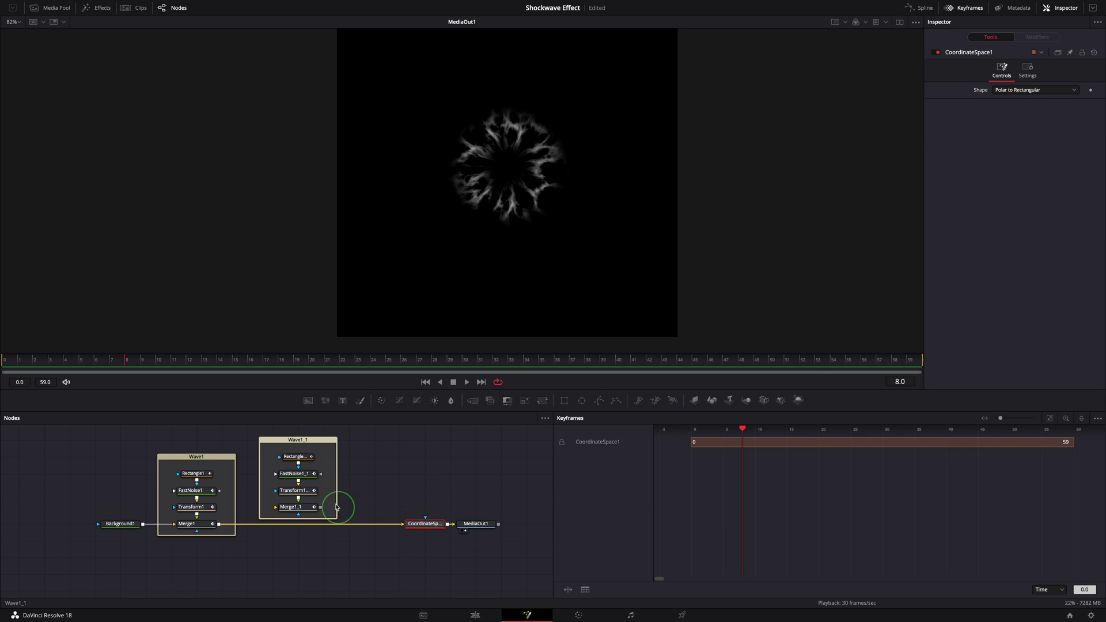
- Rename Wave1_1 to Wave2 and chain Merge1 through it into CoordinateSpace1
left_click(309, 443)
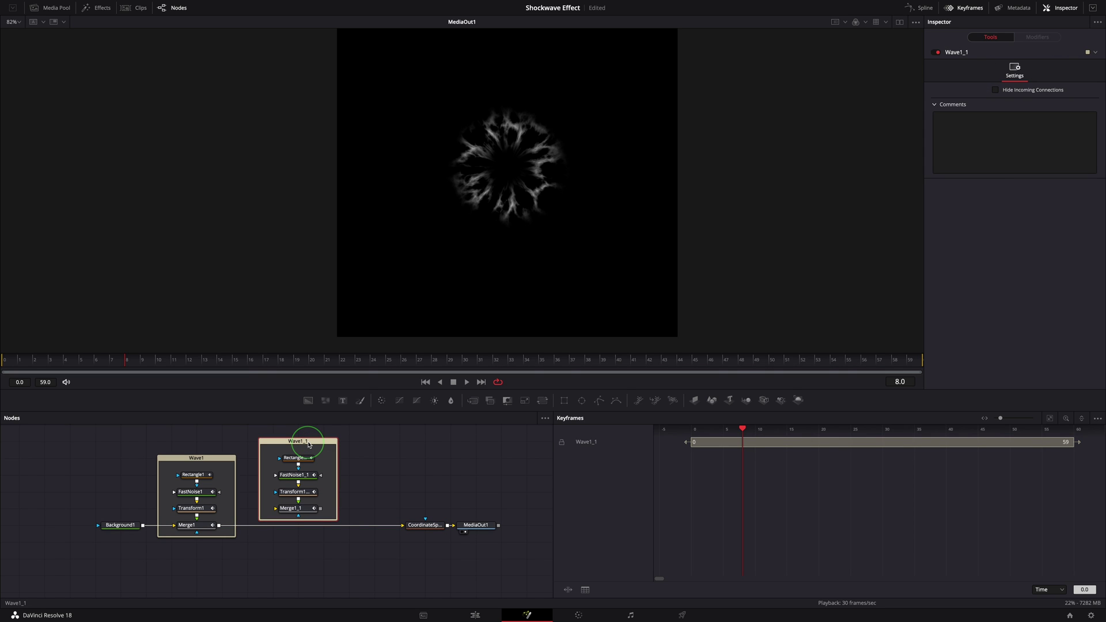
right_click(309, 445)
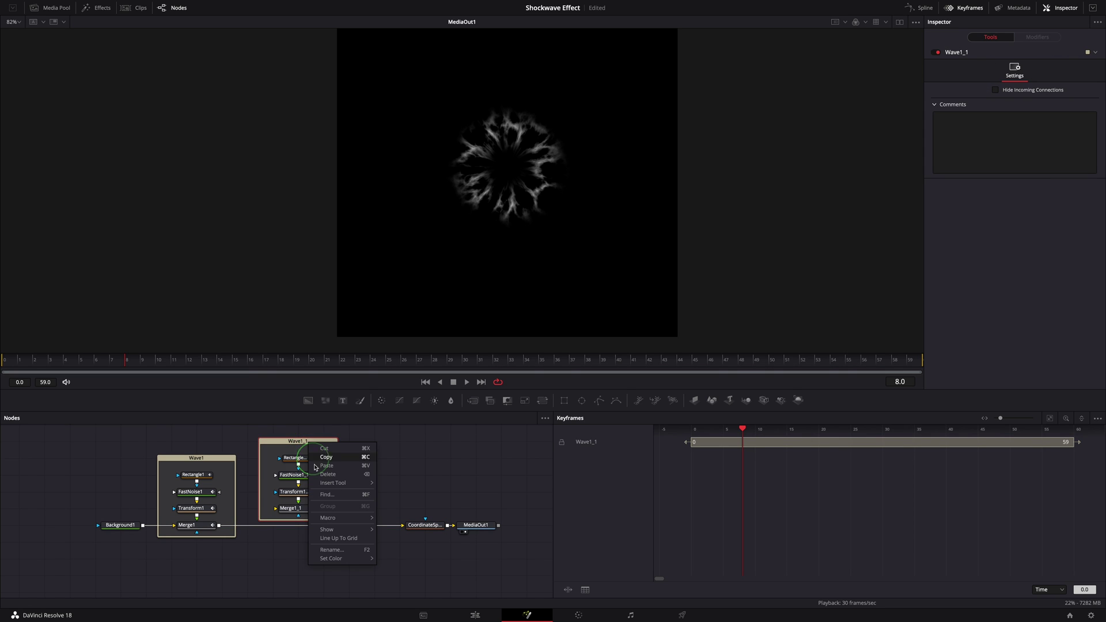
left_click(345, 551)
type("Wave2")
key("Return")
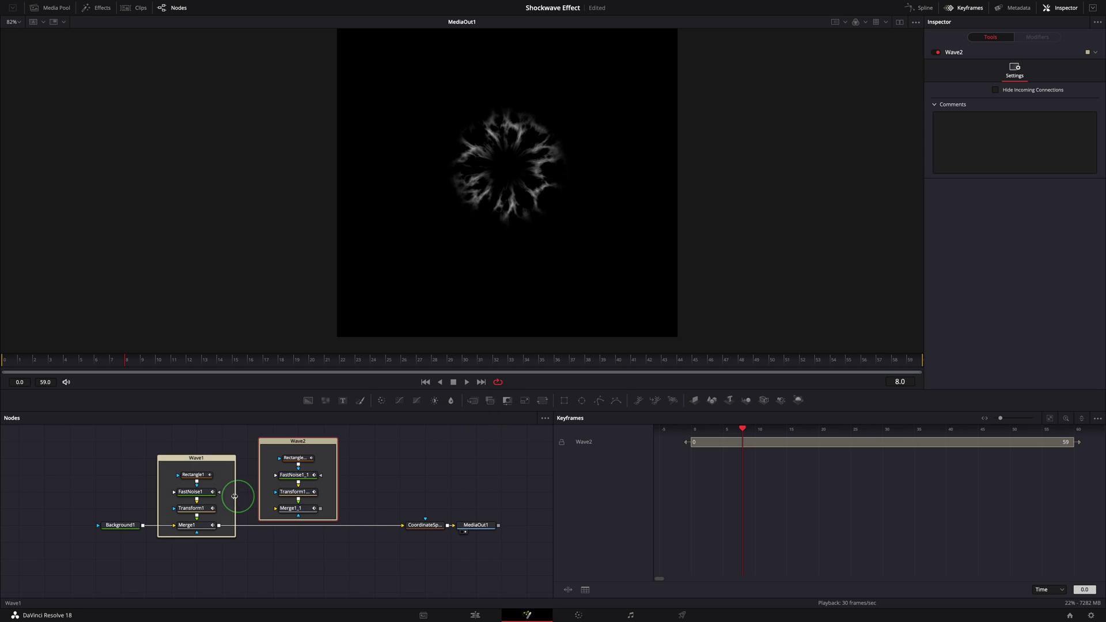
left_click_drag(204, 529, 410, 528)
left_click(357, 446)
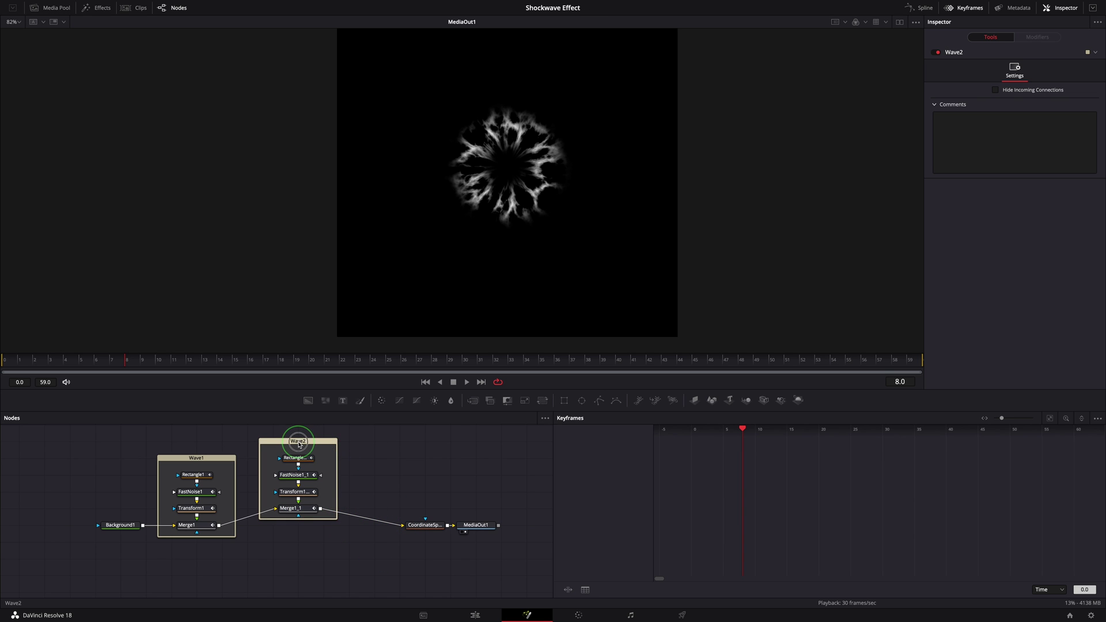
- Level Wave2 with Wave1 and move Wave2's keyframes from frame 25 to 20
left_click_drag(299, 444, 299, 461)
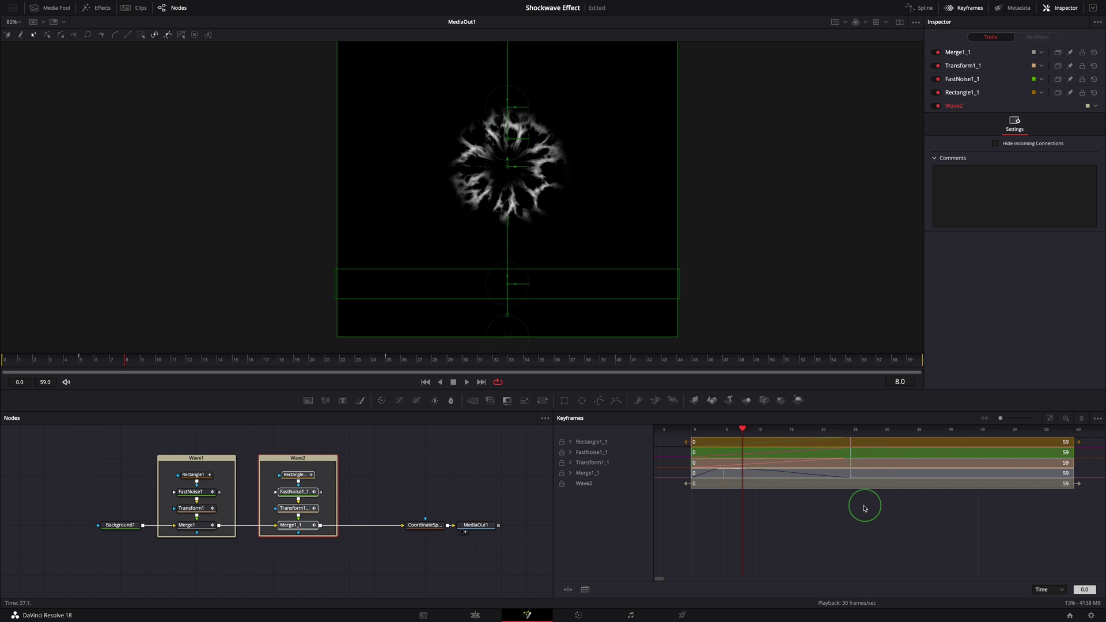
left_click_drag(871, 519, 834, 435)
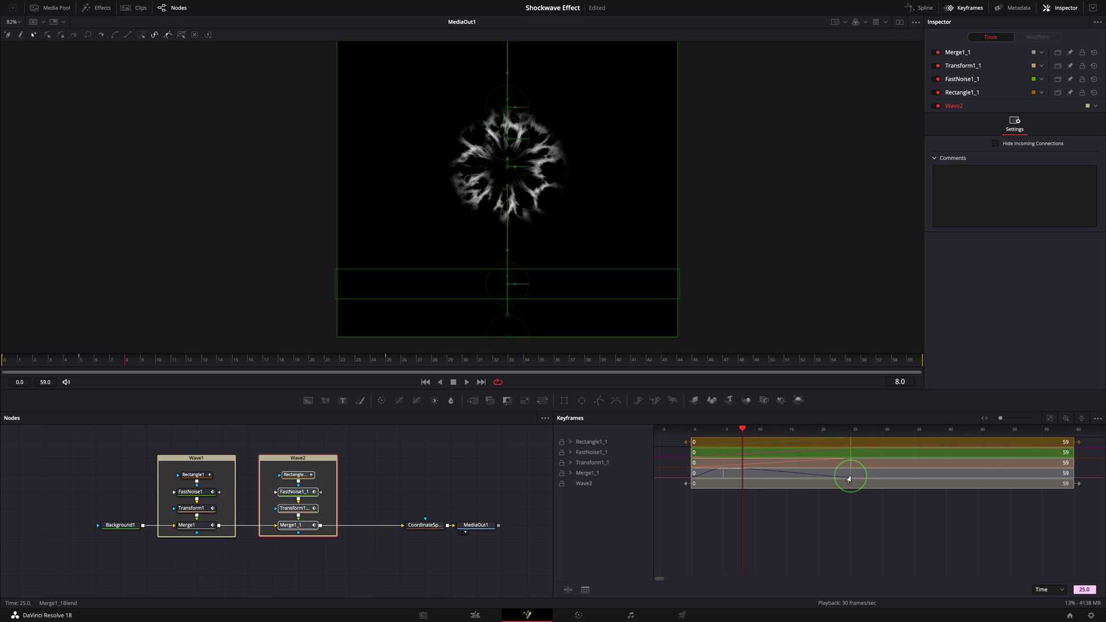
left_click_drag(849, 479, 818, 477)
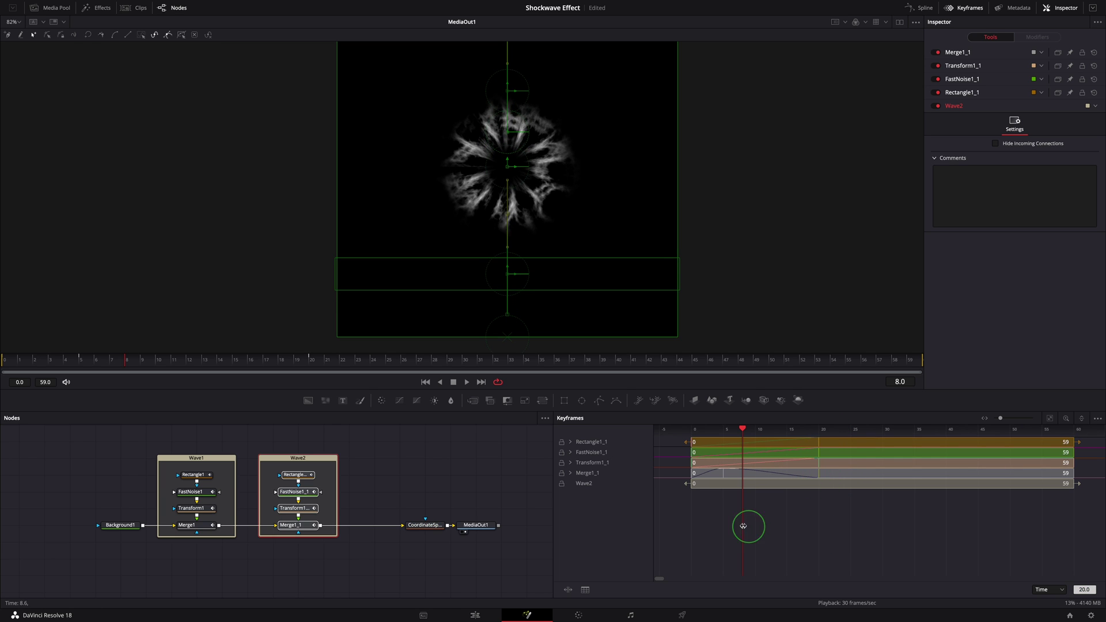
left_click_drag(741, 525, 818, 530)
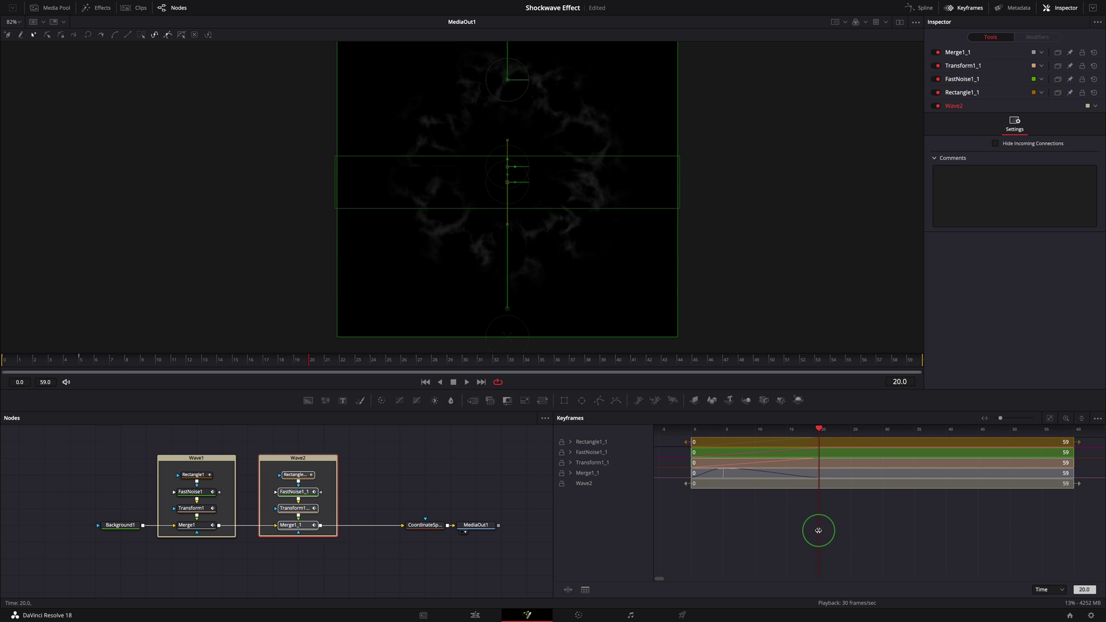
- Raise Rectangle1_1's Center Y to 0.408922 and view FastNoise1_1's output
left_click(591, 445)
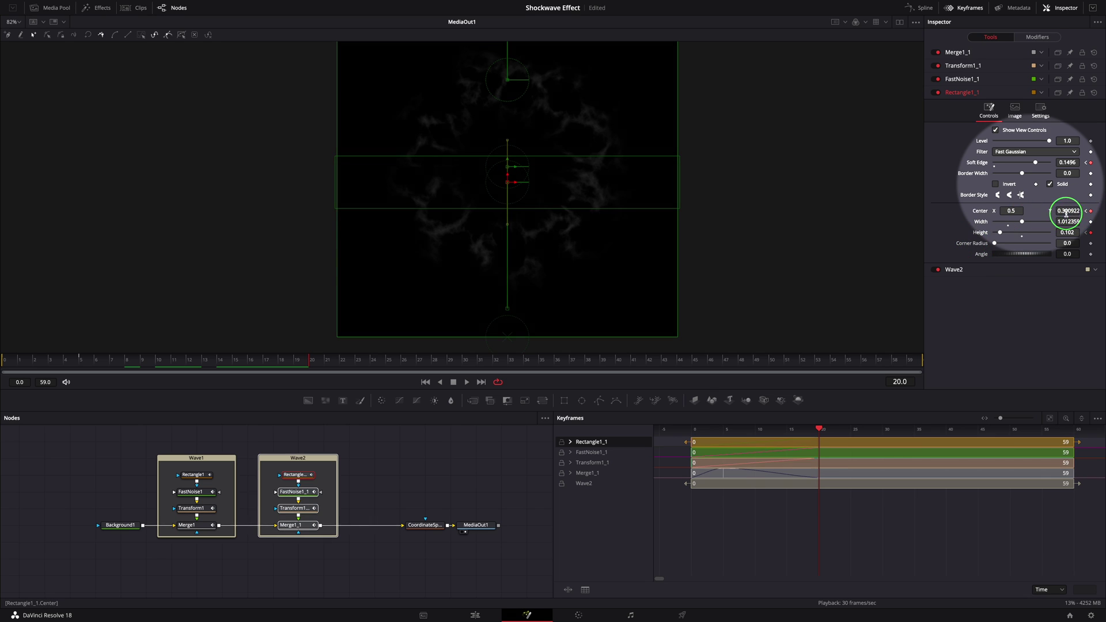
left_click_drag(1075, 213, 1066, 206)
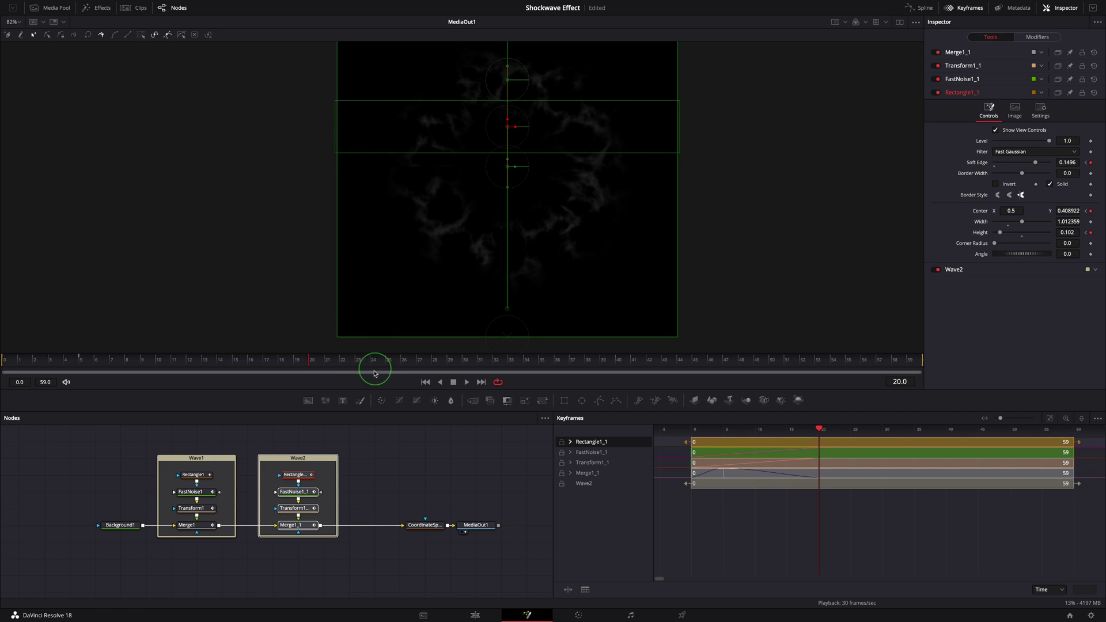
left_click_drag(296, 491, 375, 296)
- Set FastNoise1_1 contrast 1.57, brightness -0.36, scale 8.66/3.15, and gradient offset -0.203
scroll(694, 253, "up", 1)
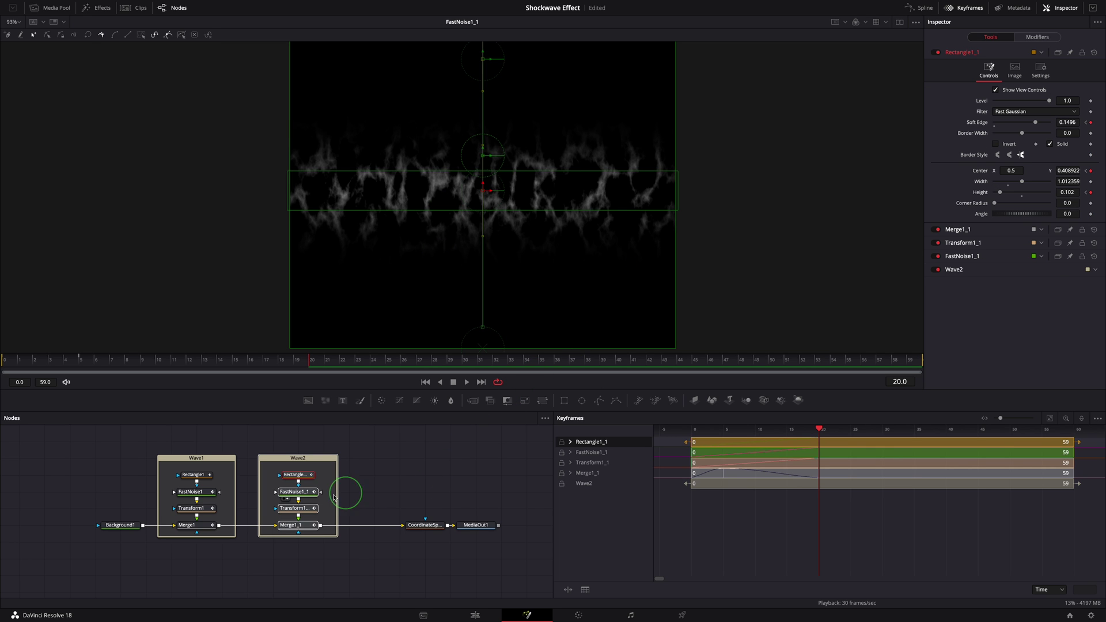
left_click(297, 494)
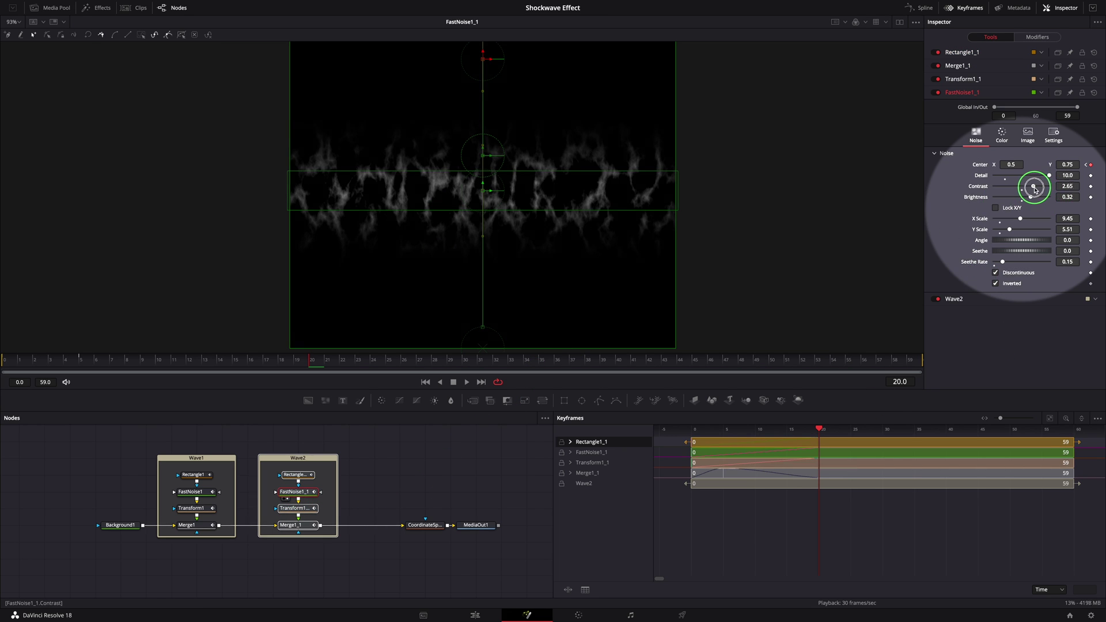
left_click_drag(1033, 188, 1029, 189)
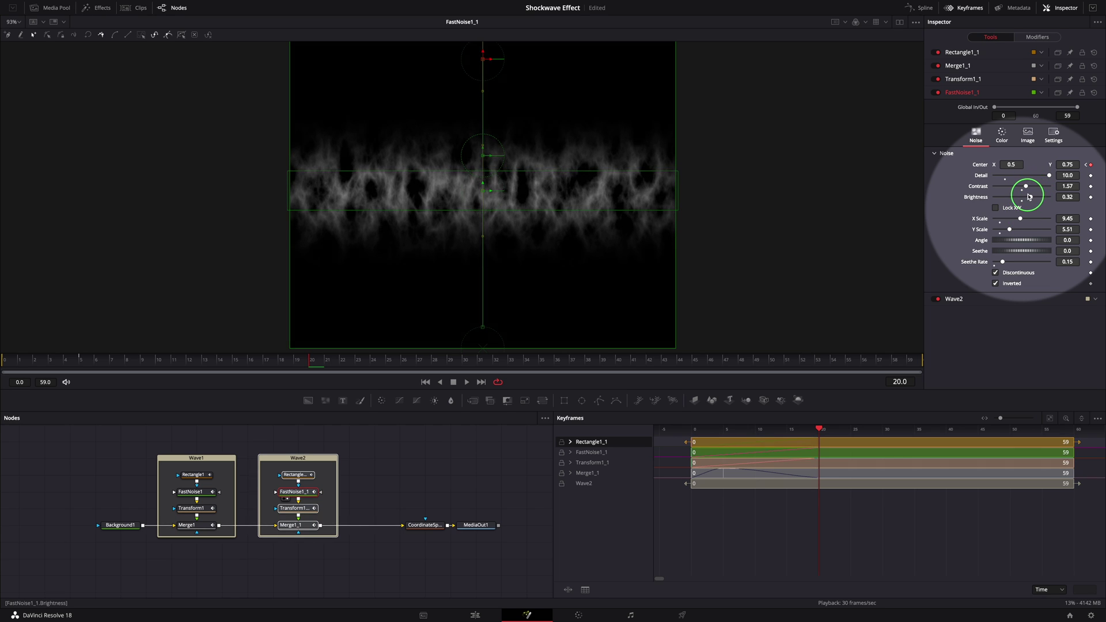
left_click_drag(1031, 199, 1007, 262)
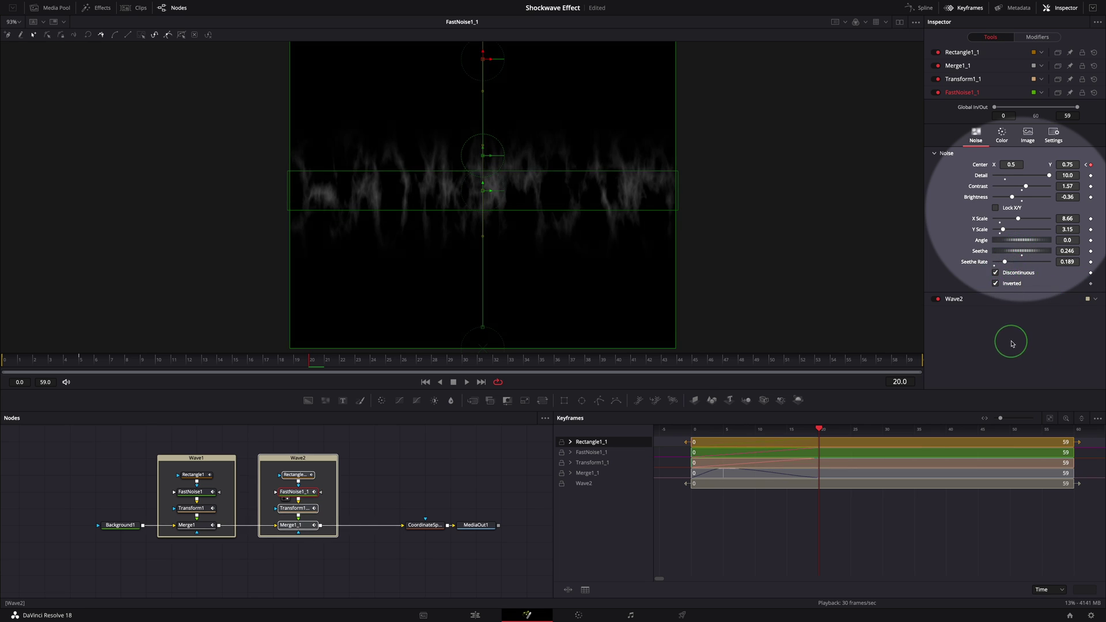
left_click(1003, 137)
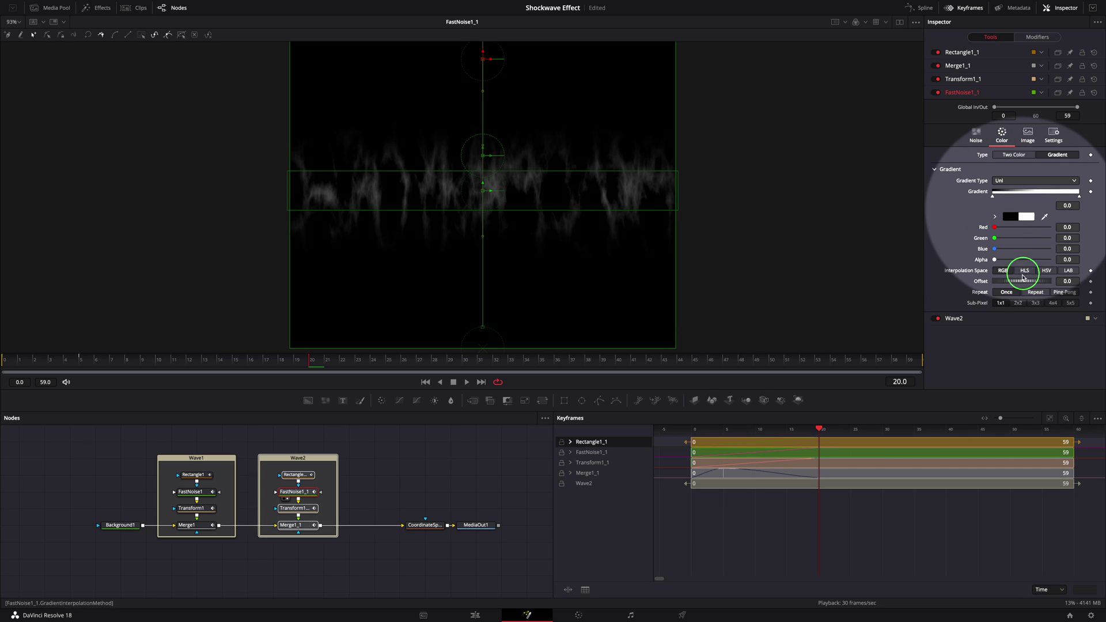
left_click_drag(1027, 283, 1018, 283)
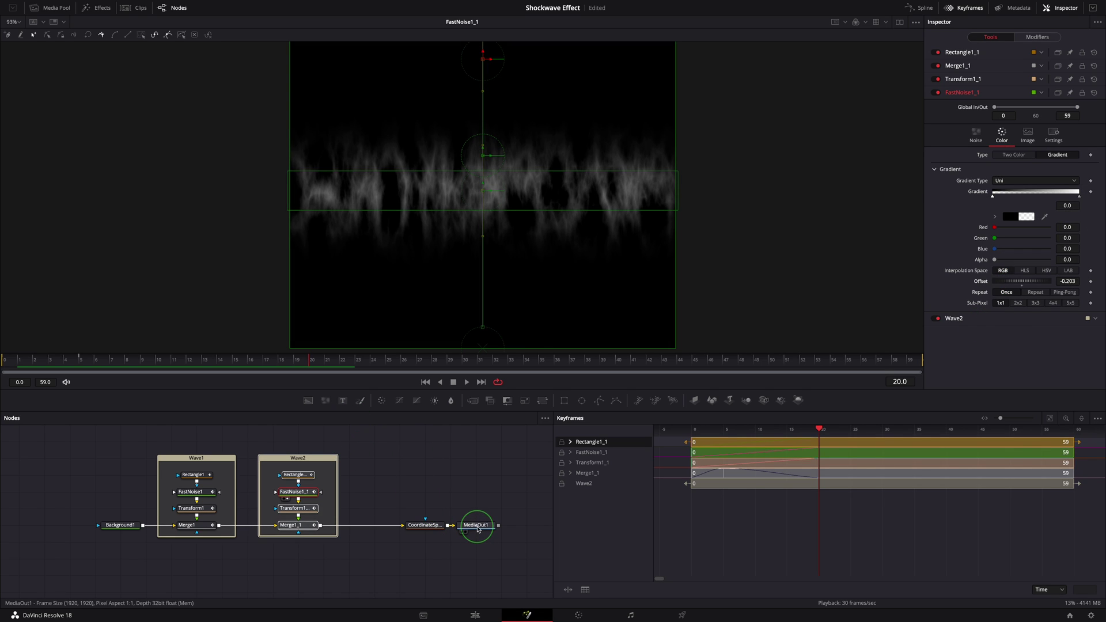
- Show MediaOut1 in the viewer, scrub and play the shockwave, then select Wave2
left_click_drag(477, 529, 543, 313)
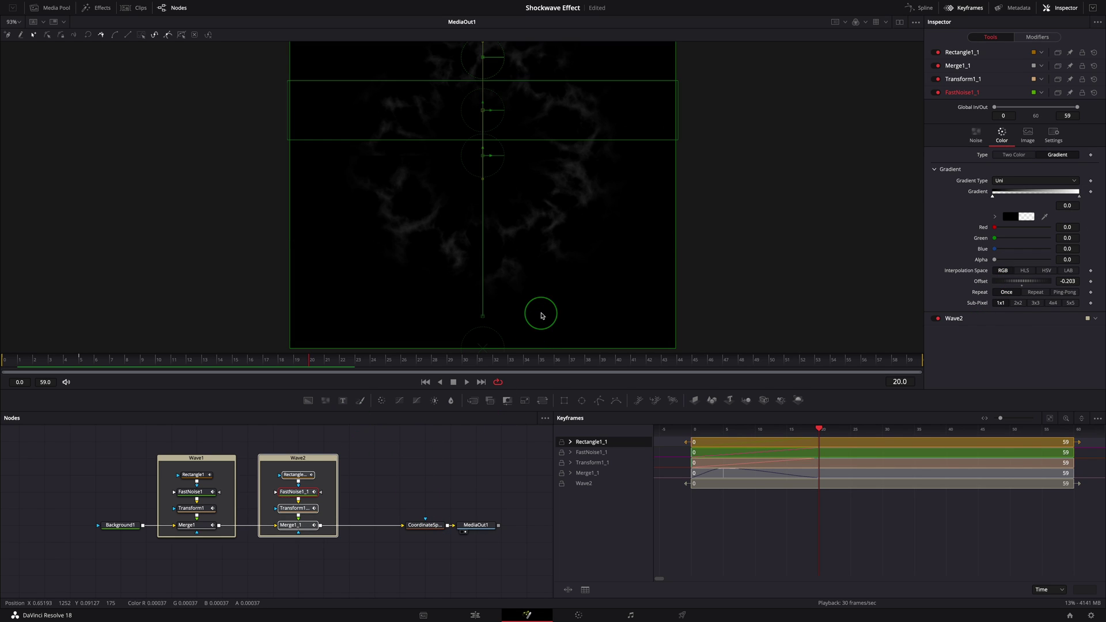
left_click(458, 475)
left_click_drag(110, 361, 207, 377)
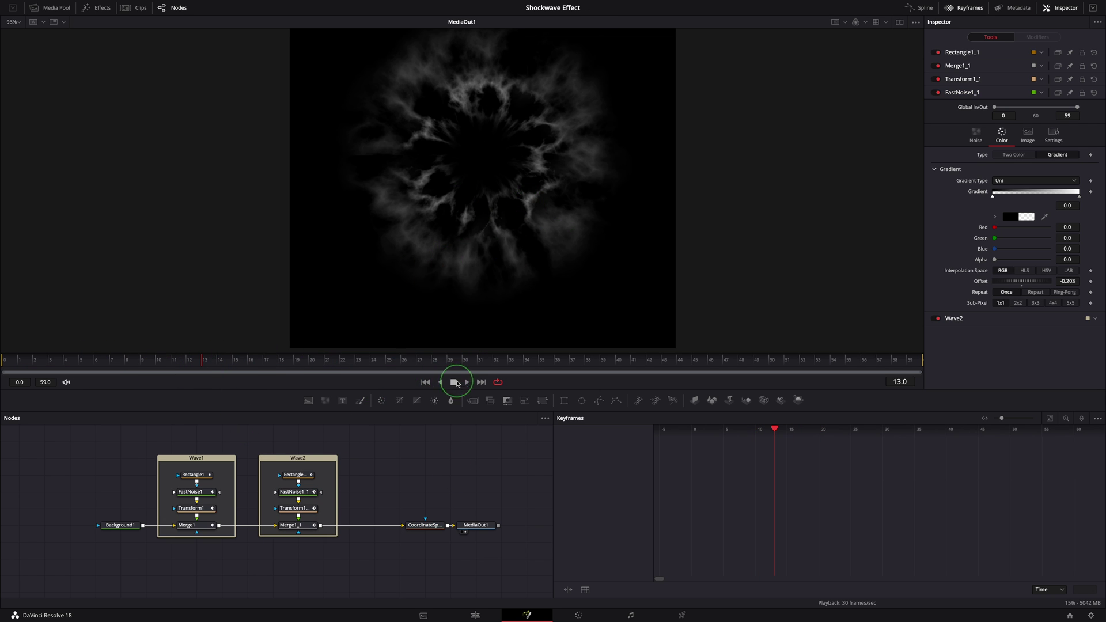
left_click(467, 382)
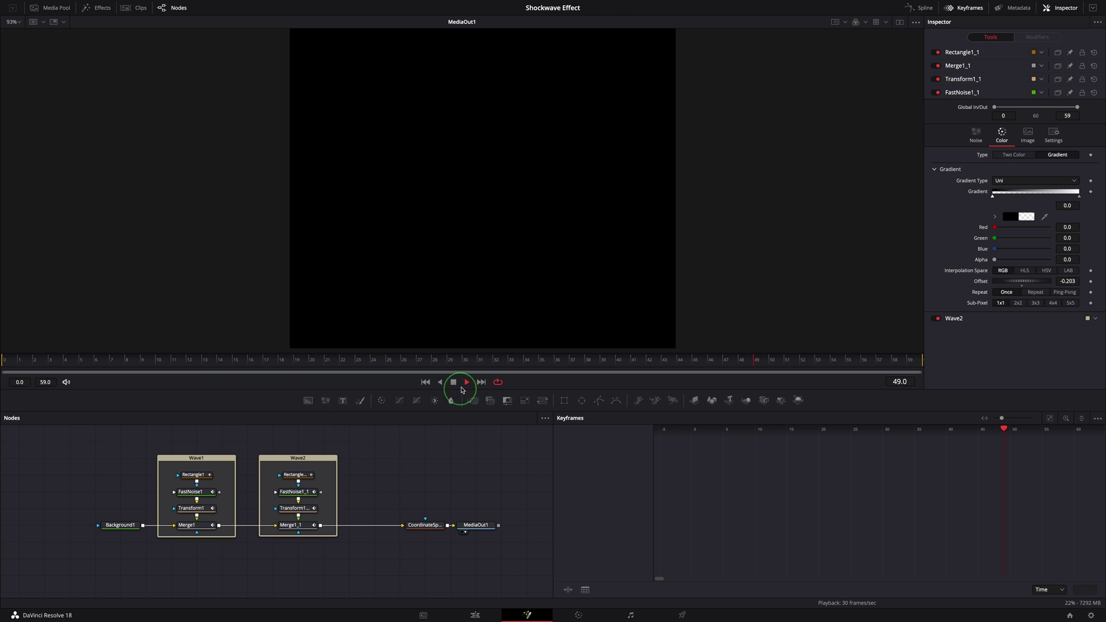
left_click(453, 383)
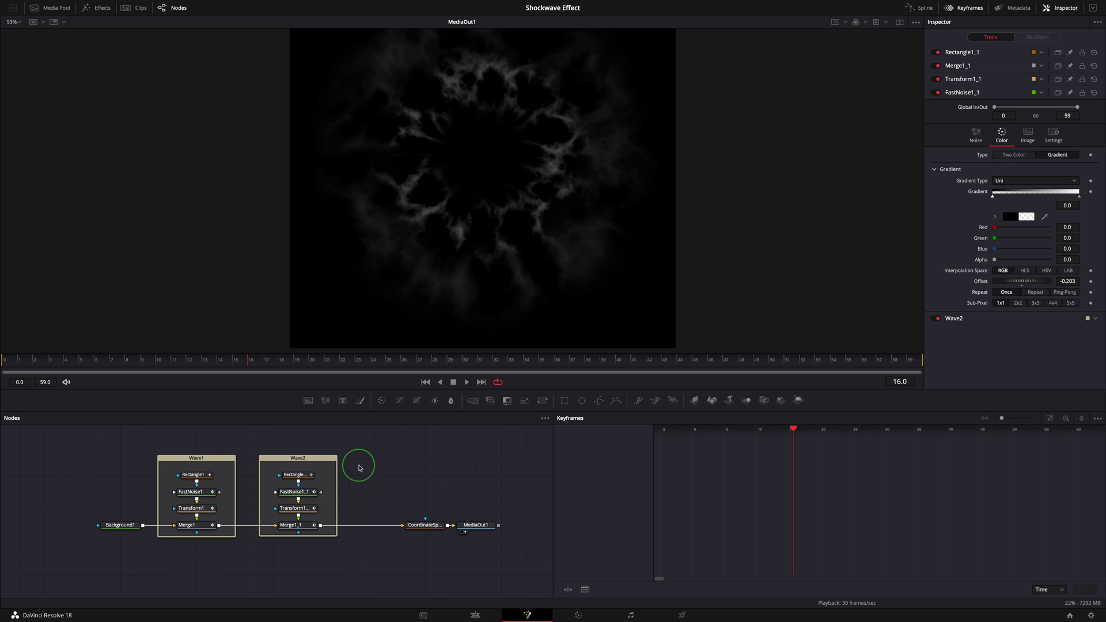
left_click(299, 460)
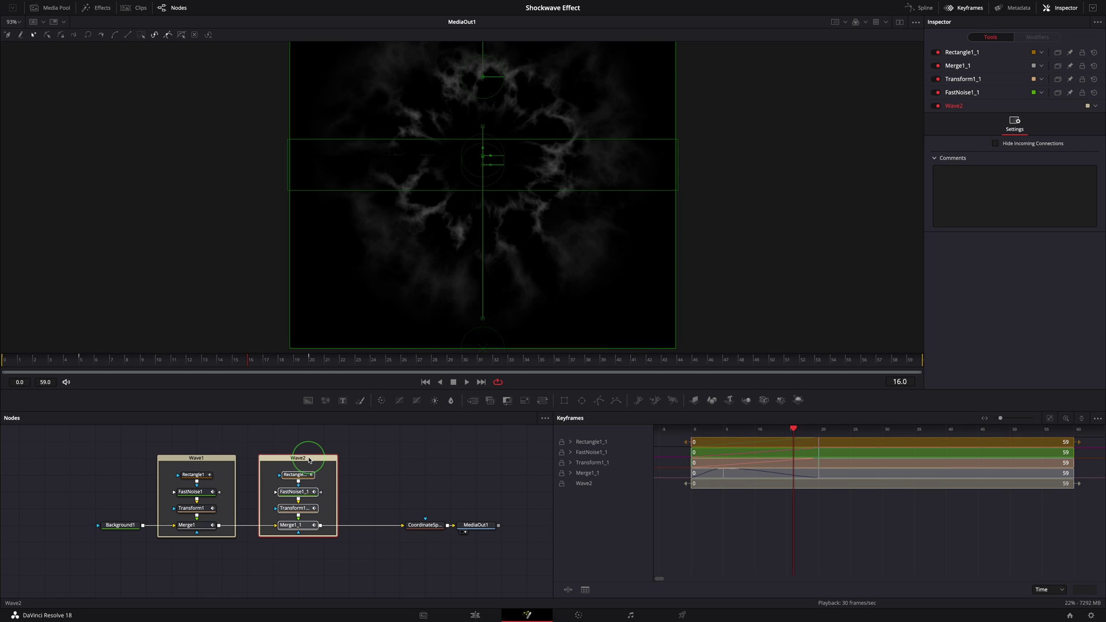
- Copy the Wave2 group and paste a duplicate onto the node canvas
right_click(309, 460)
key("Escape")
right_click(373, 450)
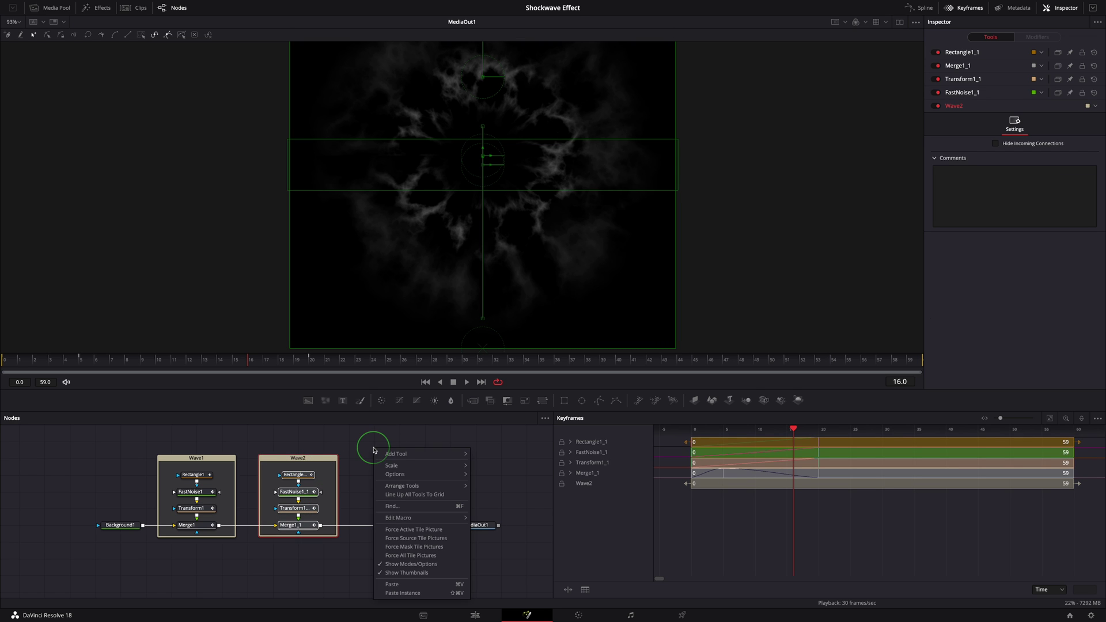
left_click(392, 584)
scroll(385, 556, "right", 5)
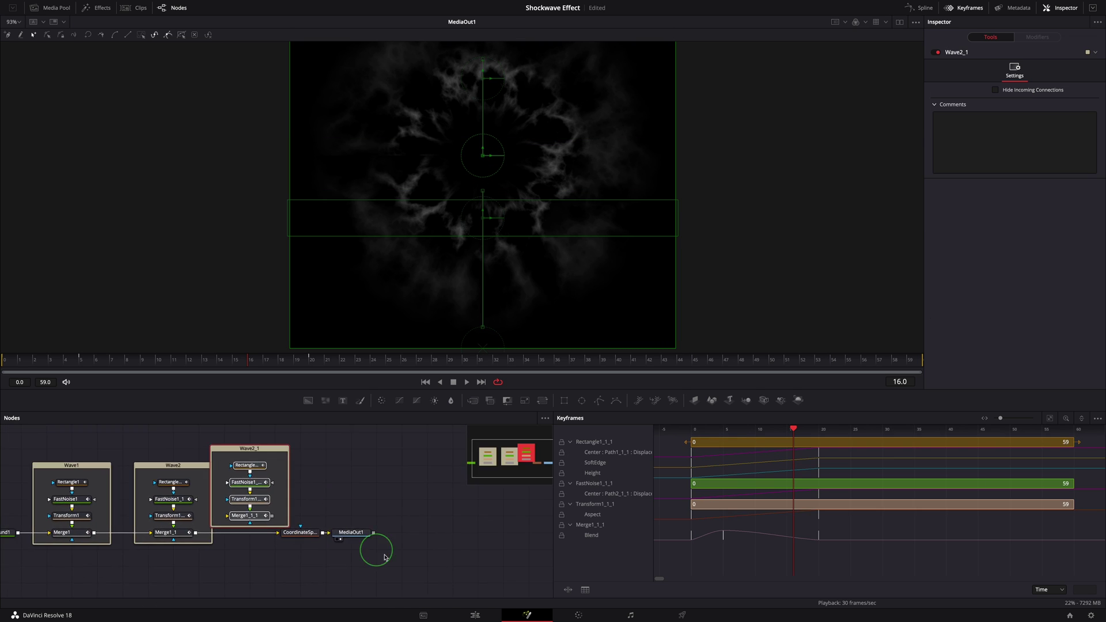
left_click(358, 532)
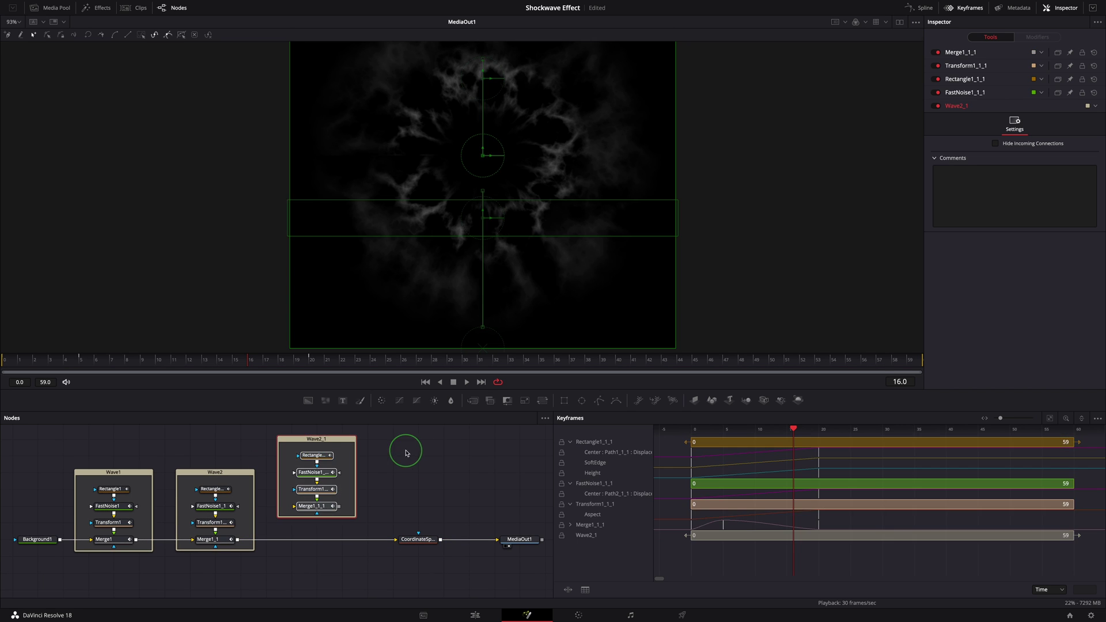
- Rename Wave2_1 to Wave3 and feed Wave2's output through it
left_click(316, 439)
key("F2")
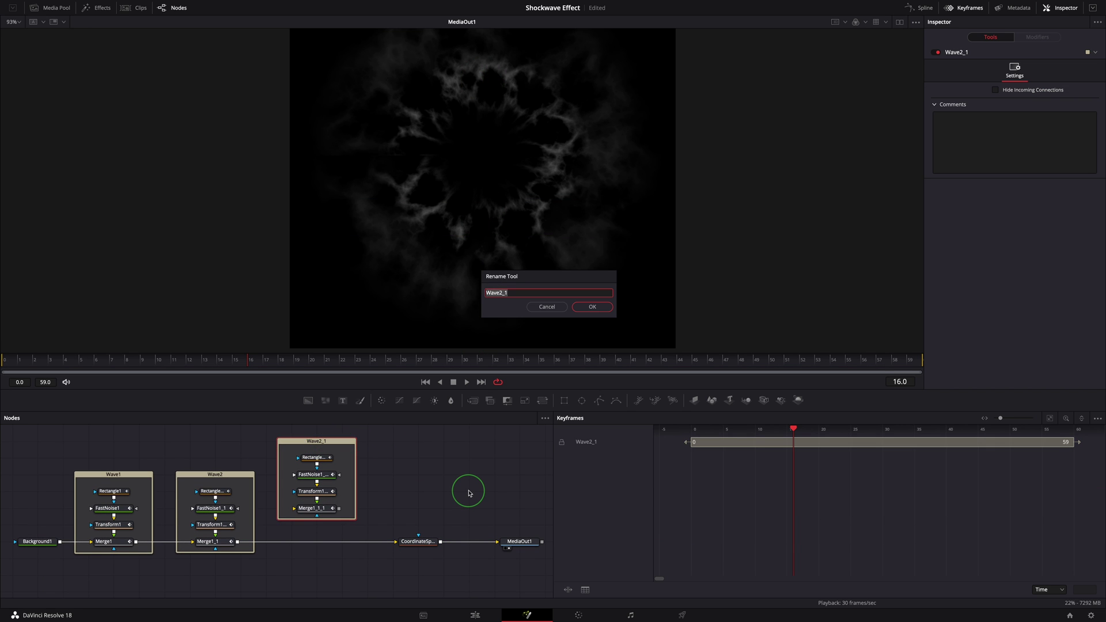
type("Wave3")
key("Return")
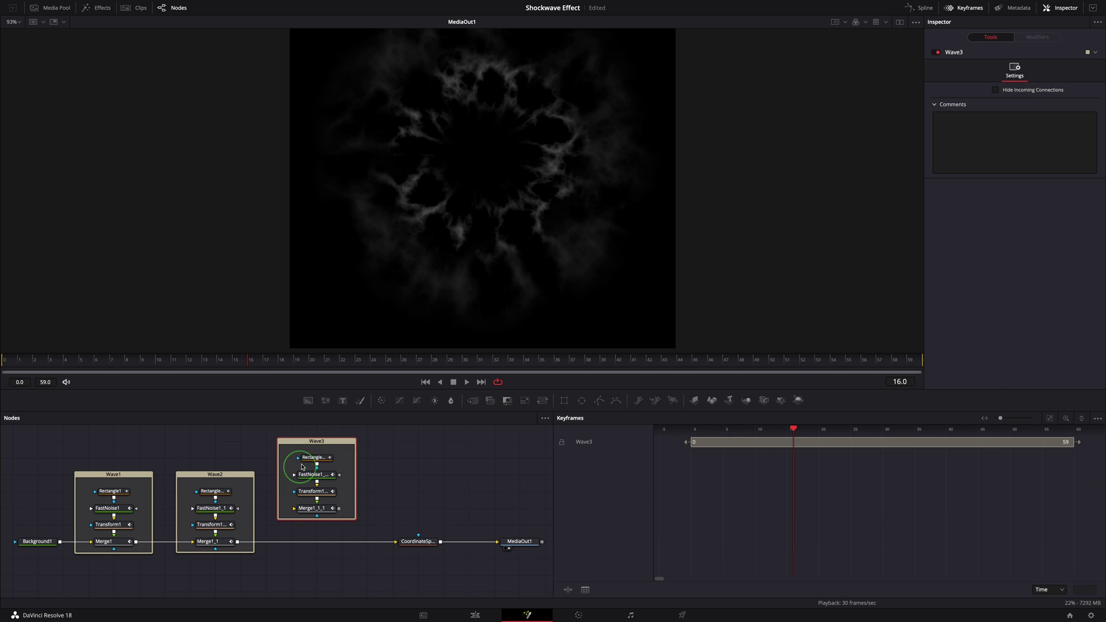
mouse_move(391, 546)
left_mouse_down()
mouse_move(288, 518)
mouse_move(293, 506)
mouse_move(396, 541)
left_mouse_up()
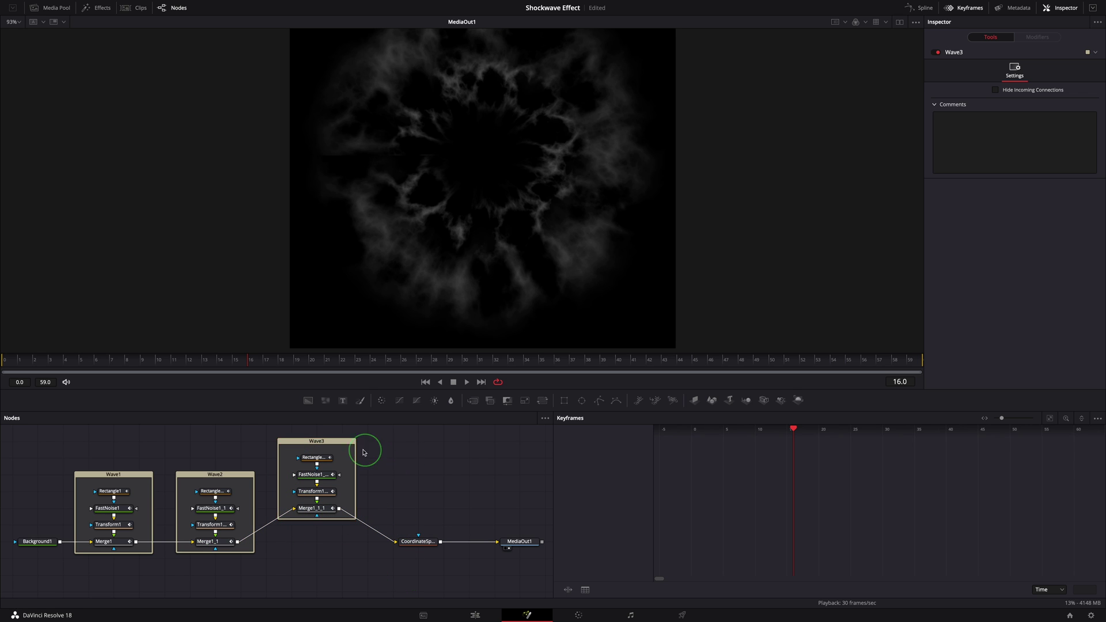
left_click_drag(360, 447, 282, 518)
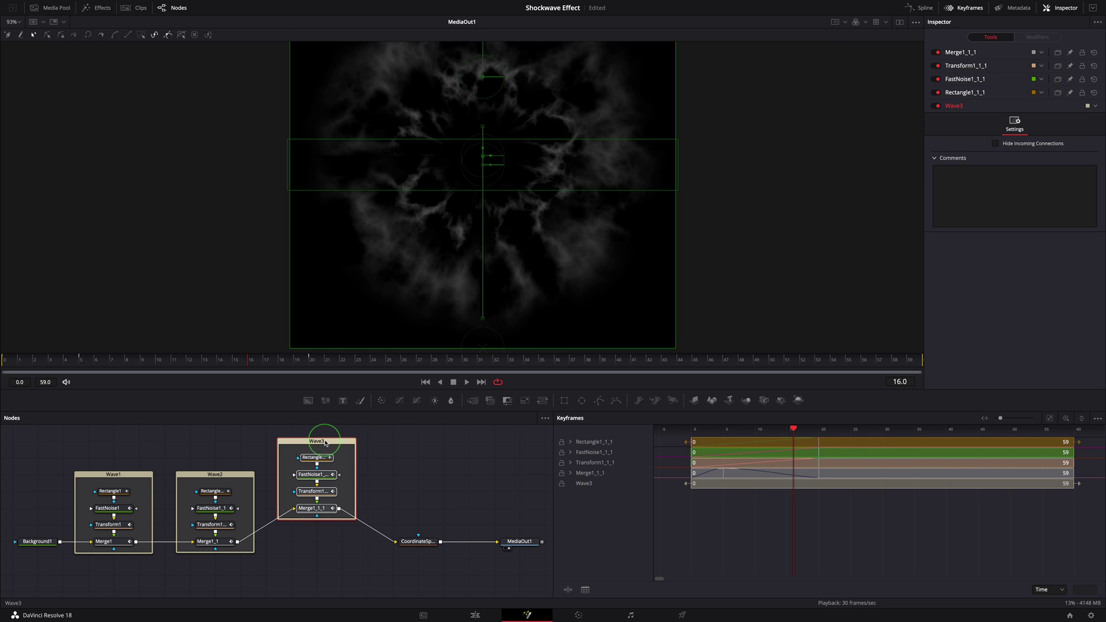
- Align Wave3 with Wave1 and Wave2, and move its frame-20 keyframes to frame 30
left_click_drag(321, 442, 347, 473)
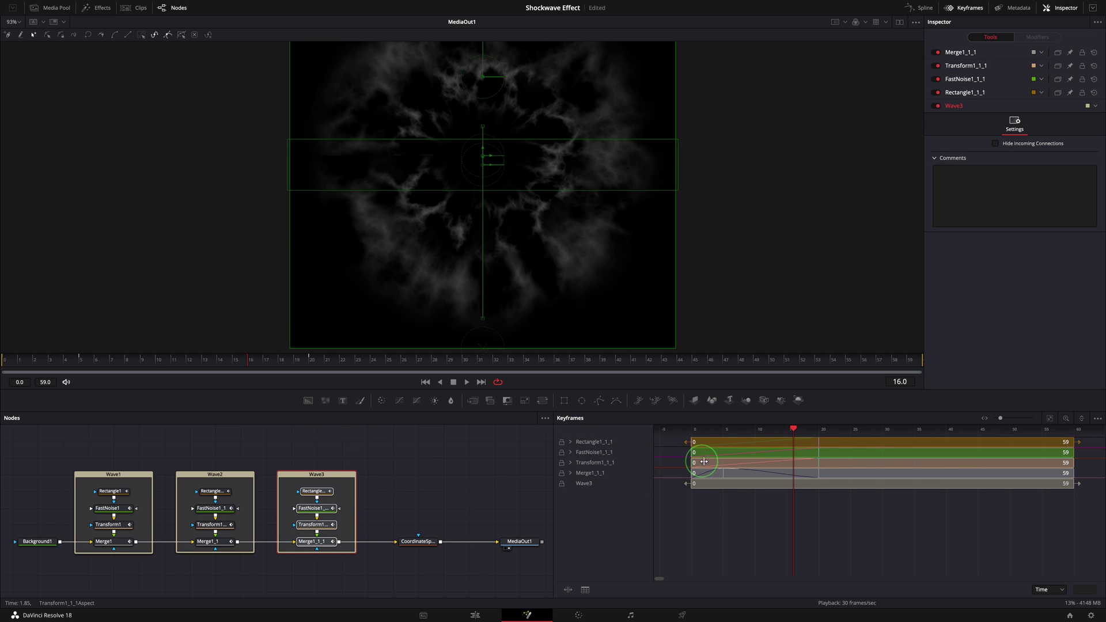
left_click_drag(824, 457, 795, 413)
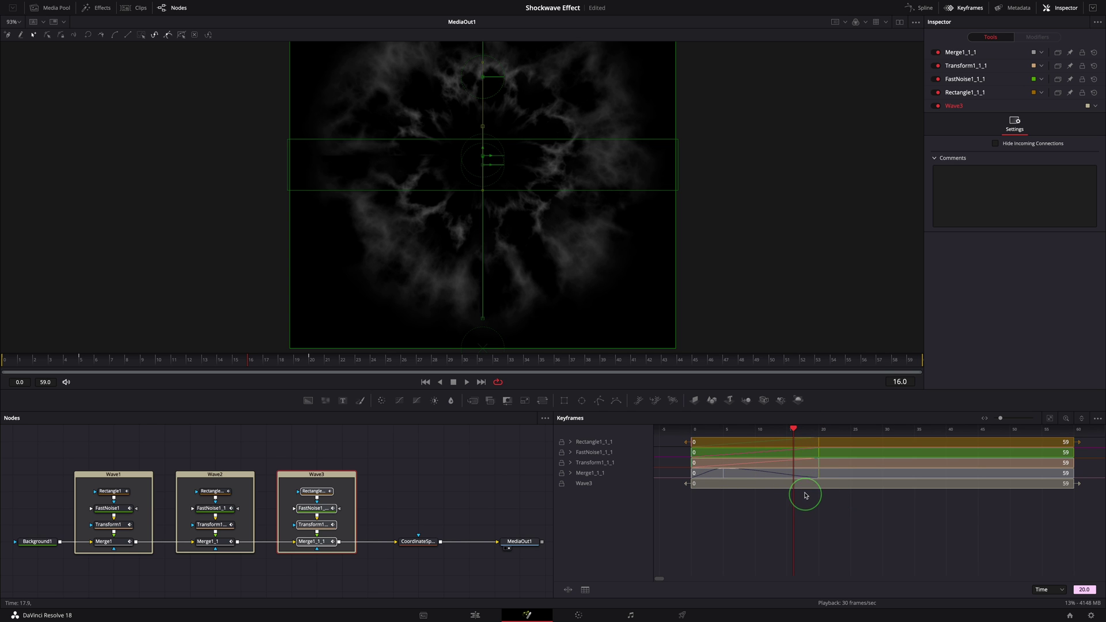
left_click_drag(818, 480, 882, 479)
left_click(316, 451)
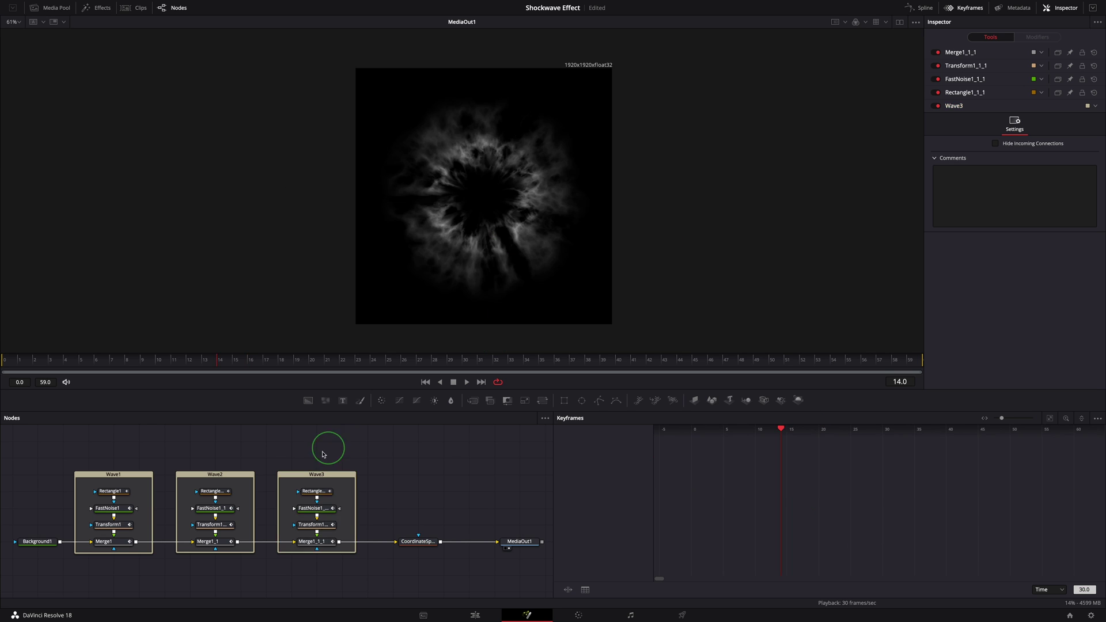
left_click(314, 525)
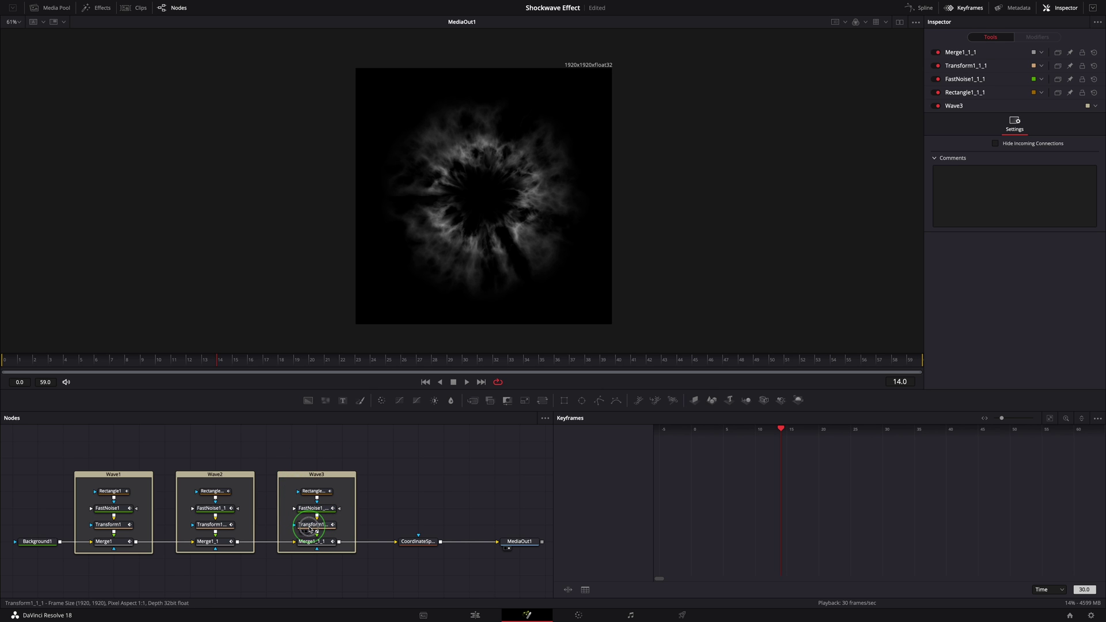
- Give FastNoise1_1_1 Detail 10, Contrast 1.95, Brightness -0.3, Scale 11.97/4.88, Seethe Rate 0.134
left_click_drag(310, 529, 599, 274)
left_click(456, 466)
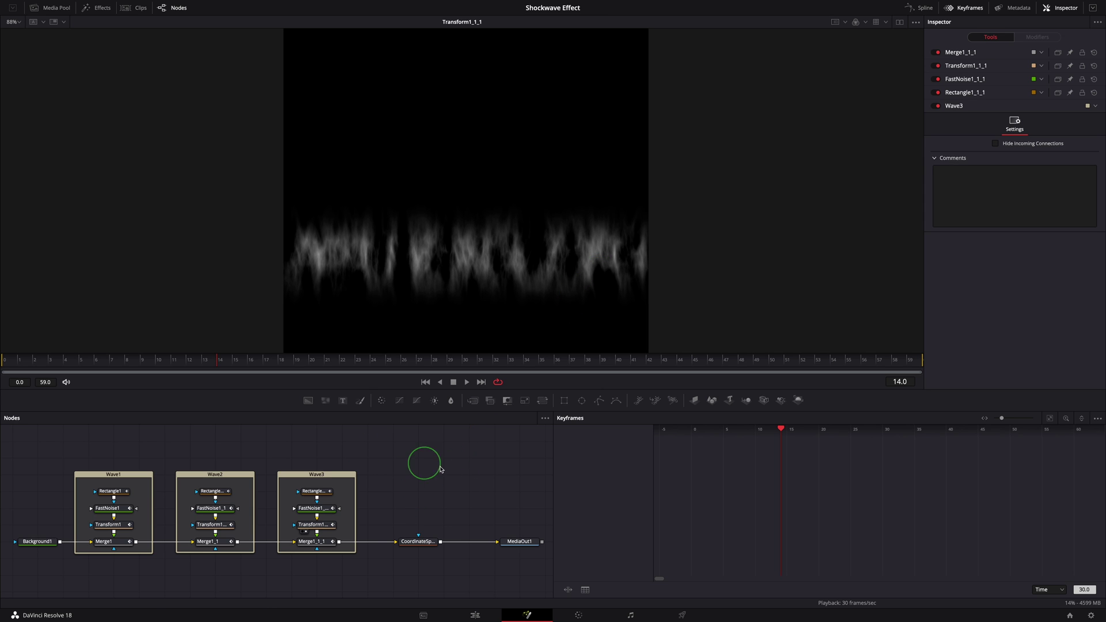
left_click(324, 508)
left_click(450, 501)
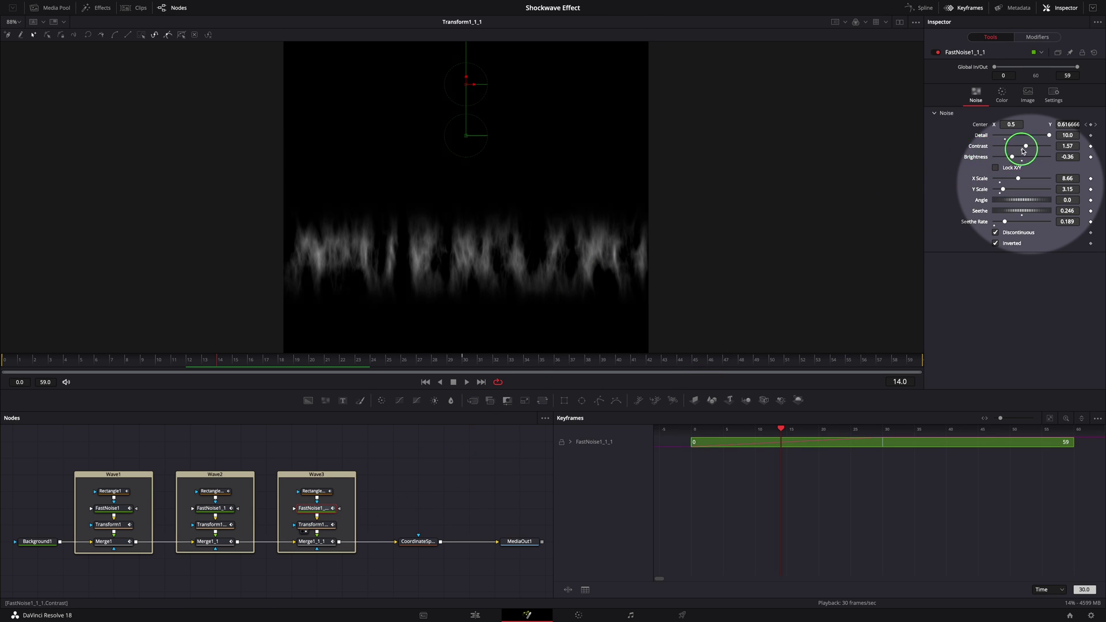
left_click_drag(1026, 149, 1028, 149)
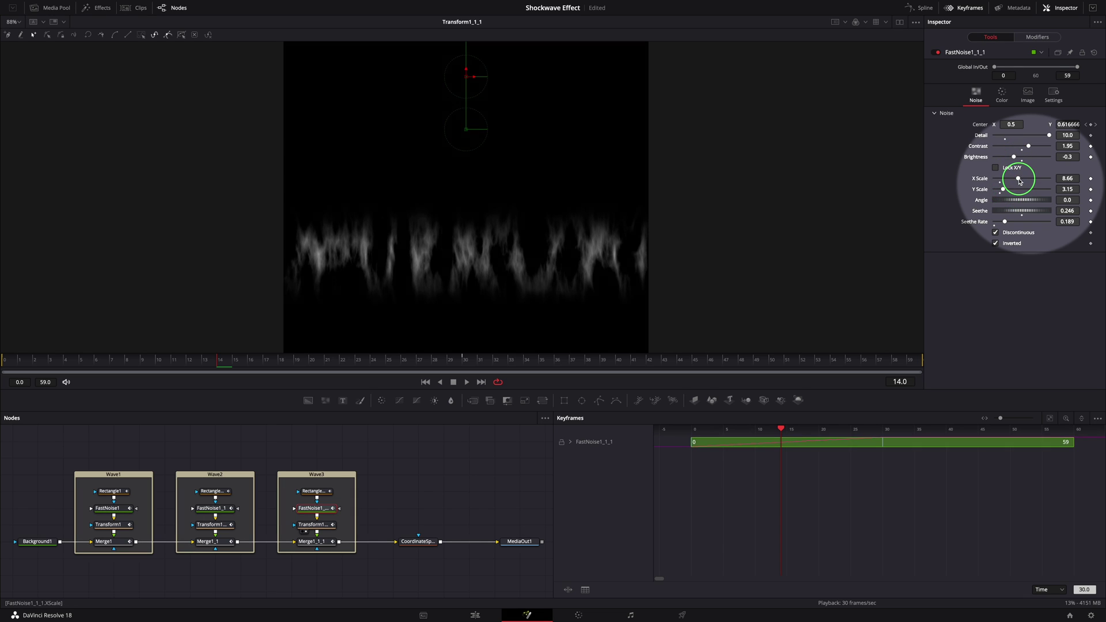
left_click_drag(1018, 181, 1001, 223)
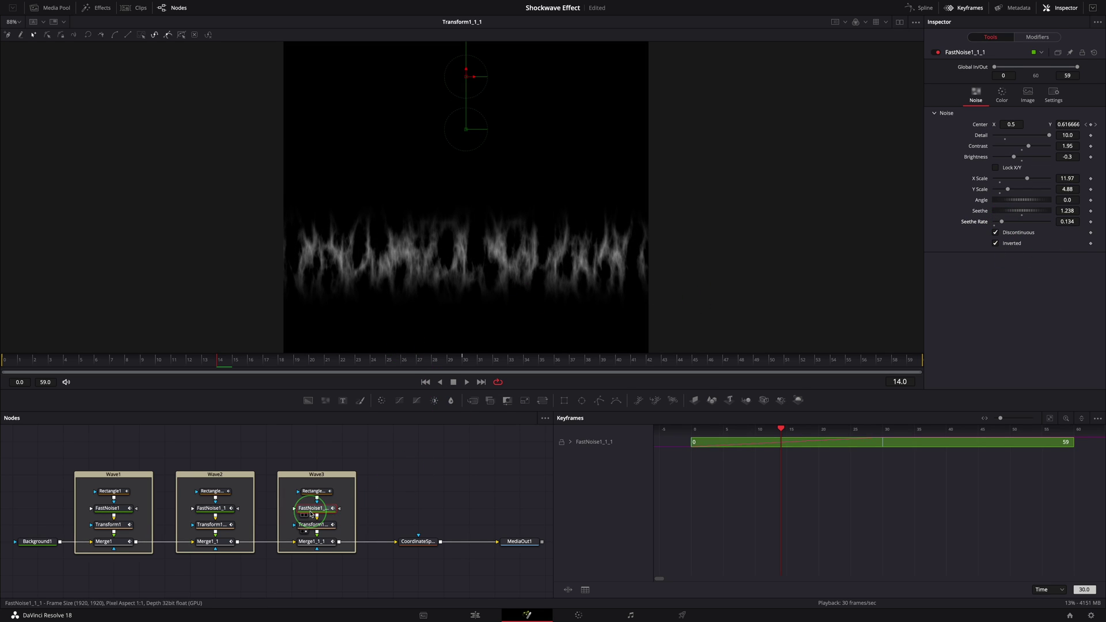
- Add a Displace1 node into the Wave3 group via the 'displace' tool search
key("shift+space")
type("displ")
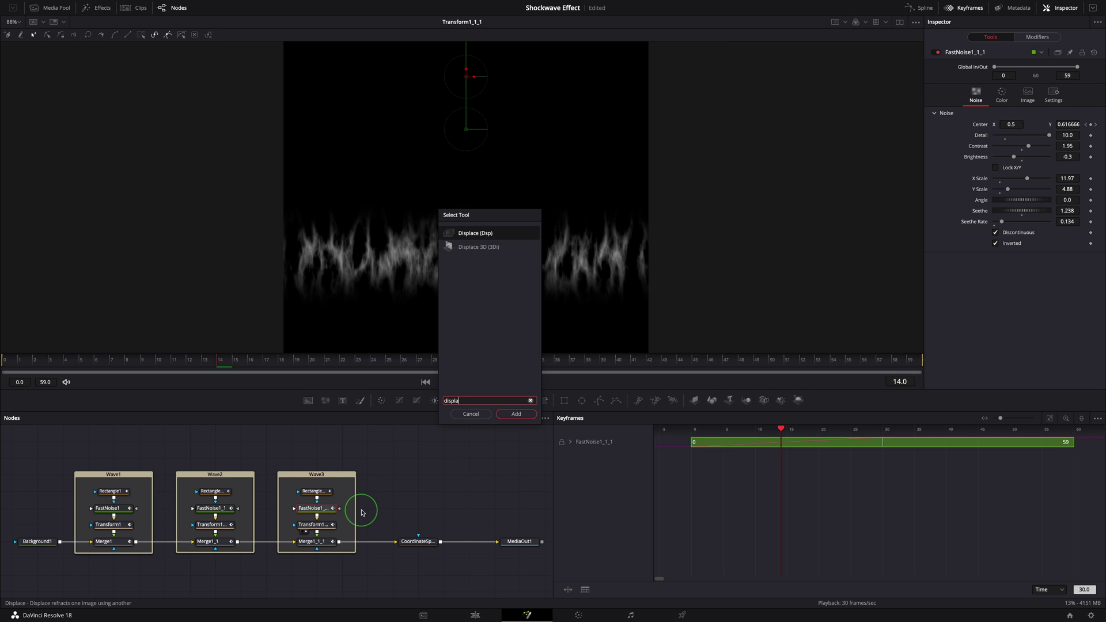
type("a")
left_click(458, 232)
left_click(529, 414)
left_click(311, 455)
left_click(339, 540)
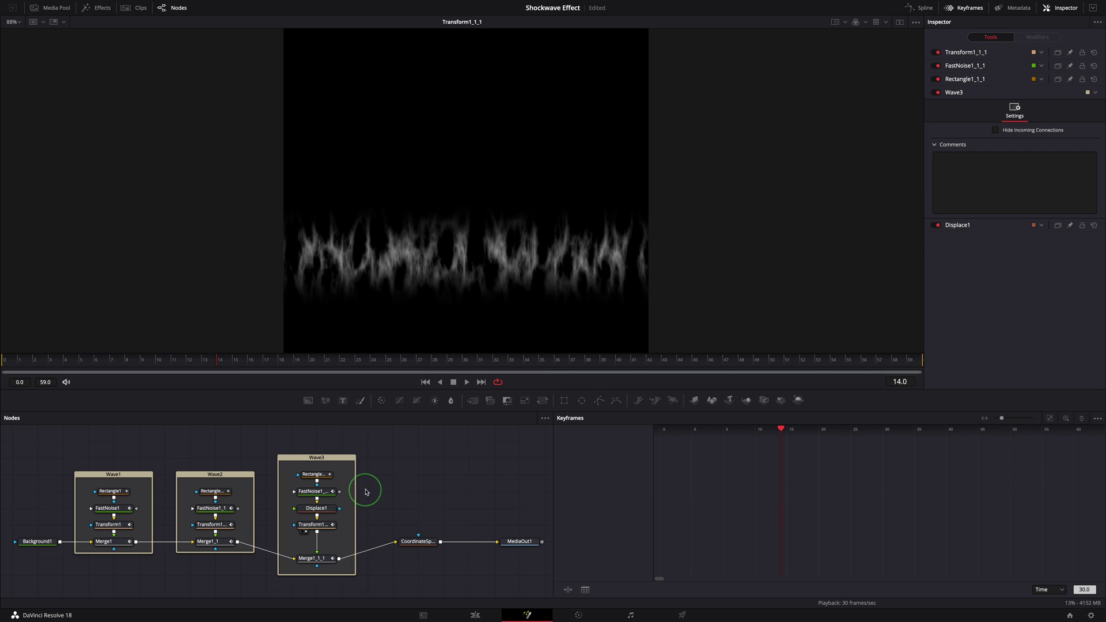
left_click(316, 508)
left_click_drag(323, 507, 343, 518)
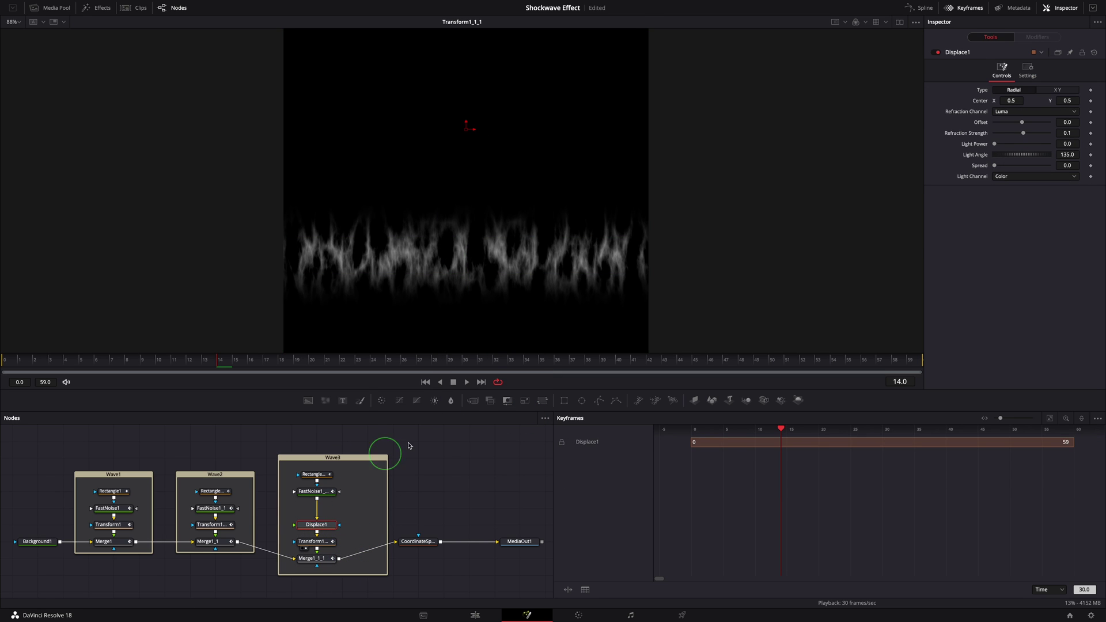
- Add Blur1 with size 1.6, fed by the noise, driving Displace1
left_click_drag(453, 406, 428, 534)
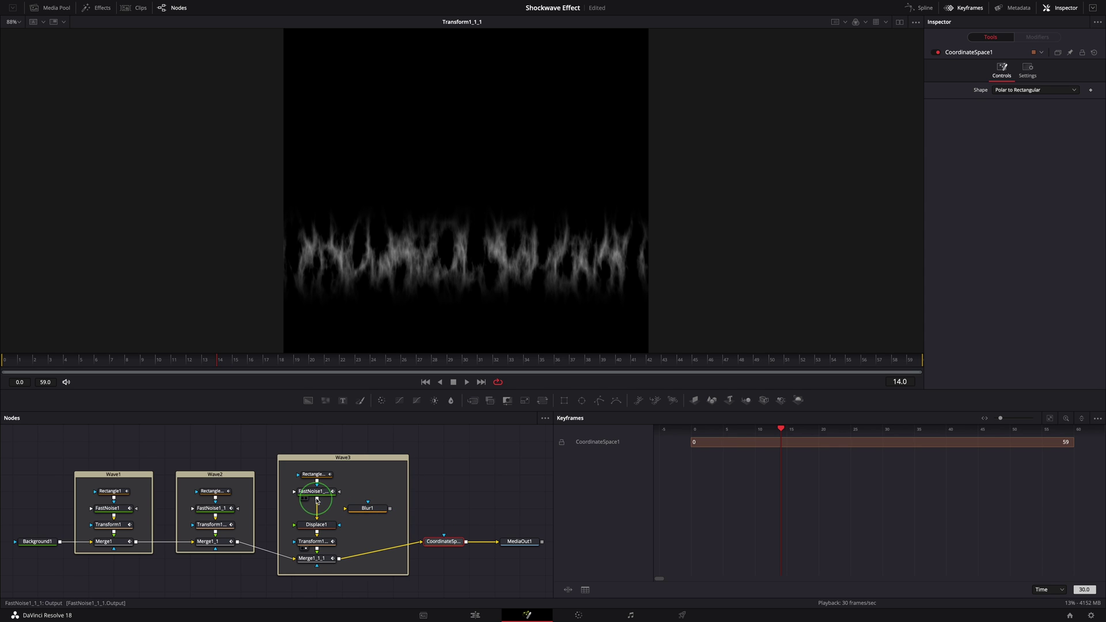
left_click_drag(317, 500, 293, 525)
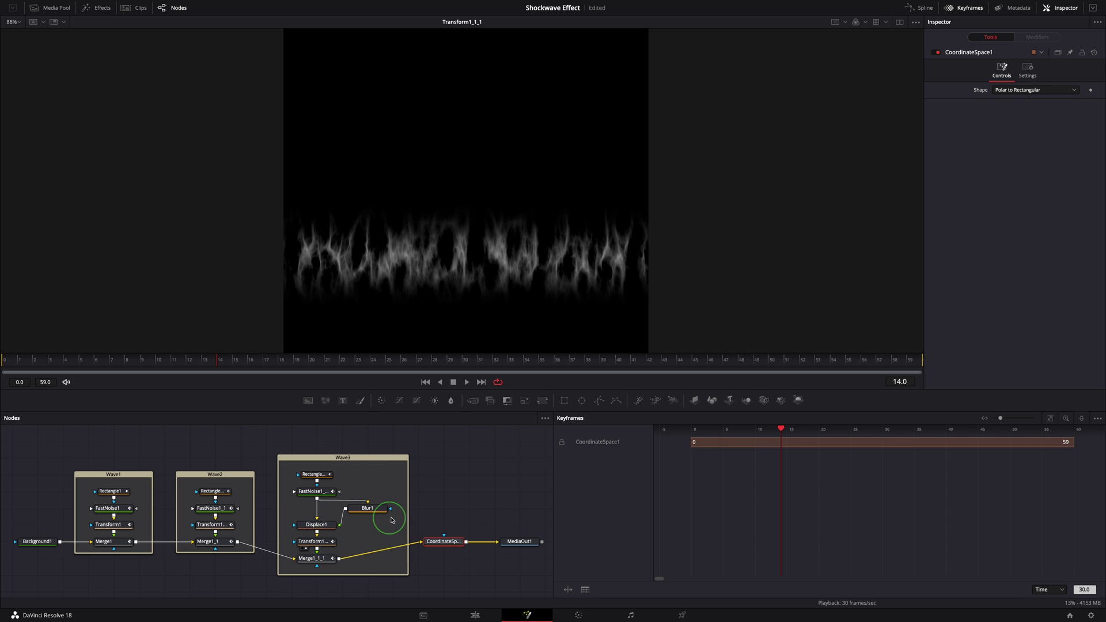
left_click_drag(379, 511, 378, 527)
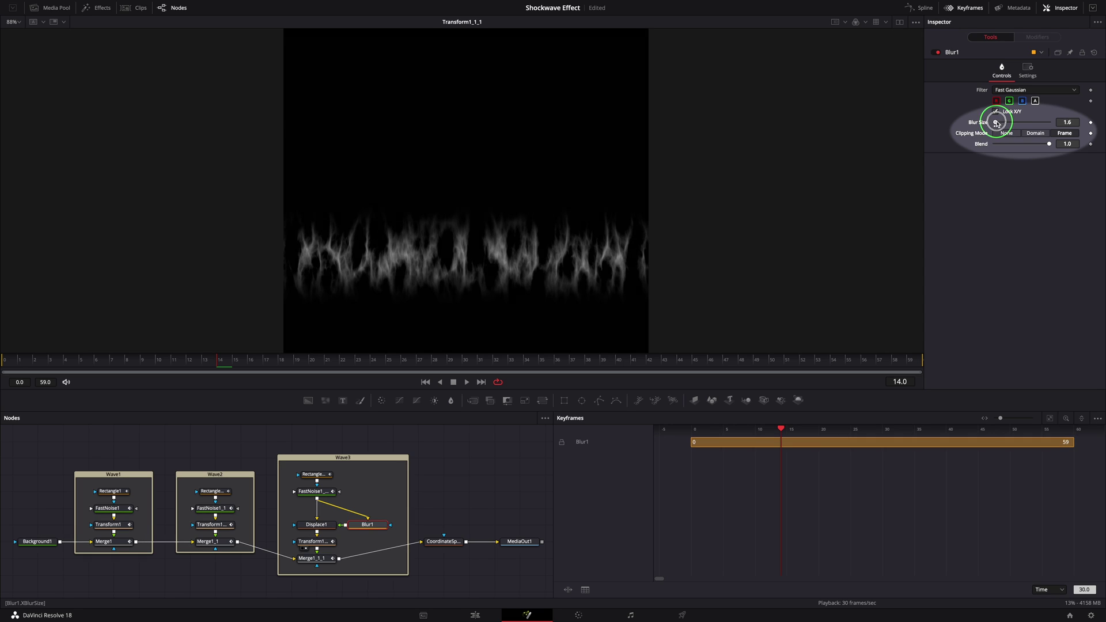
- Set Blur1's Blur Size to 2.4 and Displace1's Refraction Strength to -0.62, then scrub to preview
left_click_drag(996, 123, 996, 123)
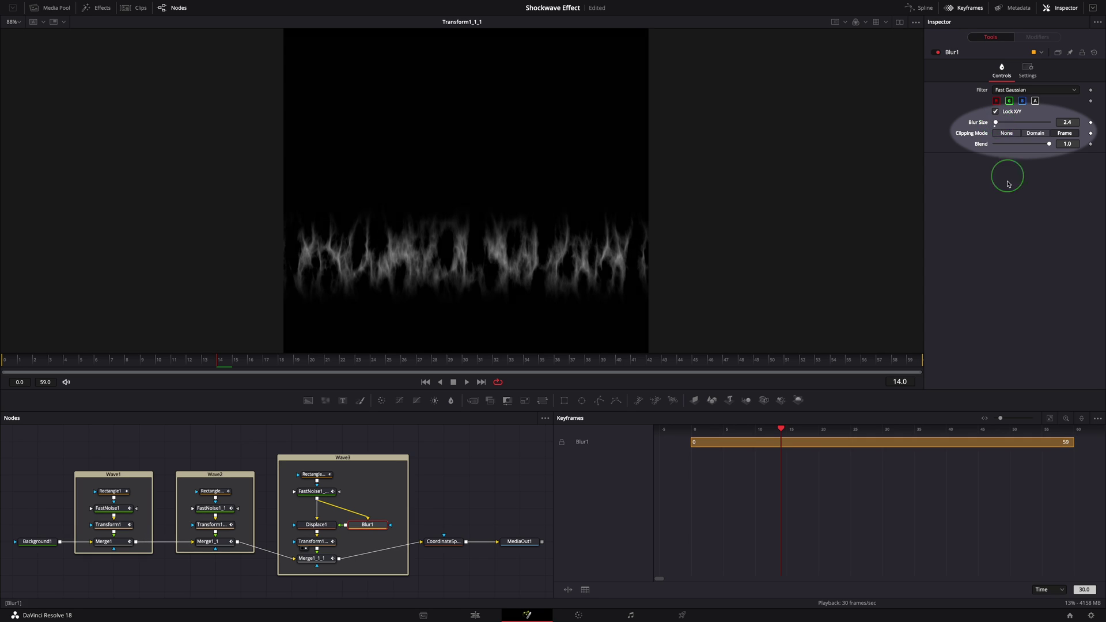
left_click(316, 524)
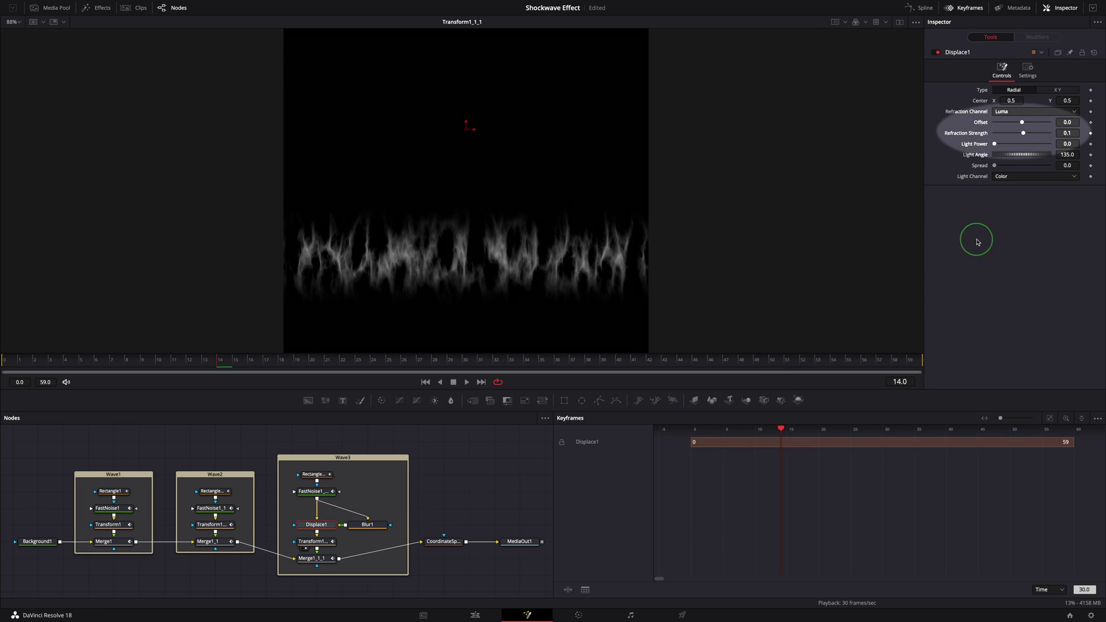
left_click_drag(1025, 135, 1017, 137)
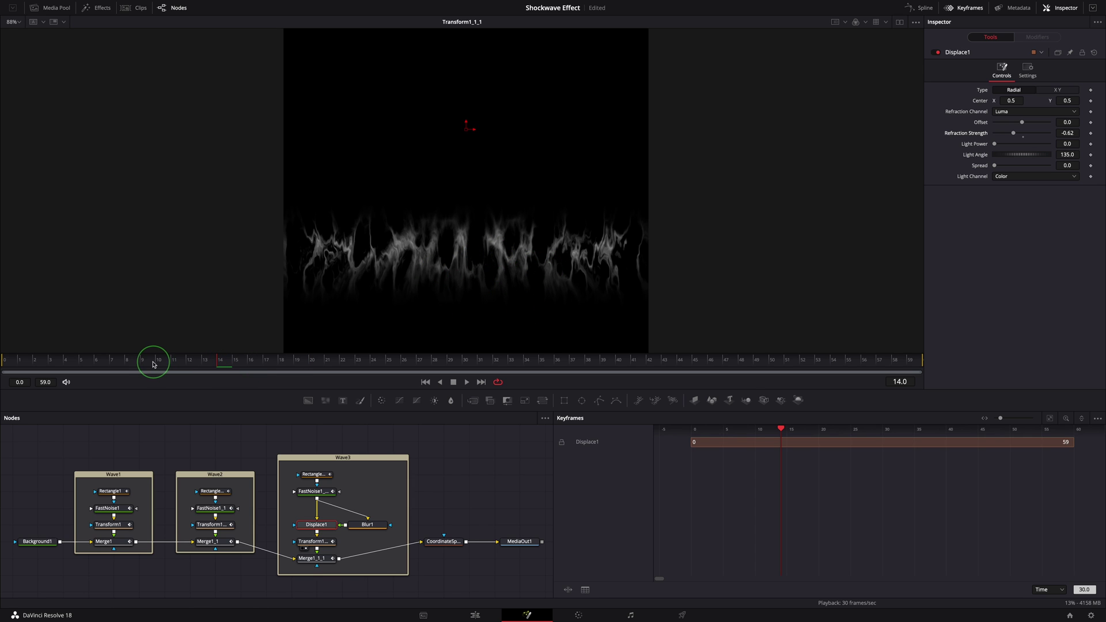
mouse_move(153, 364)
left_mouse_down()
mouse_move(168, 362)
mouse_move(87, 363)
mouse_move(159, 363)
left_mouse_up()
scroll(535, 292, "up", 6)
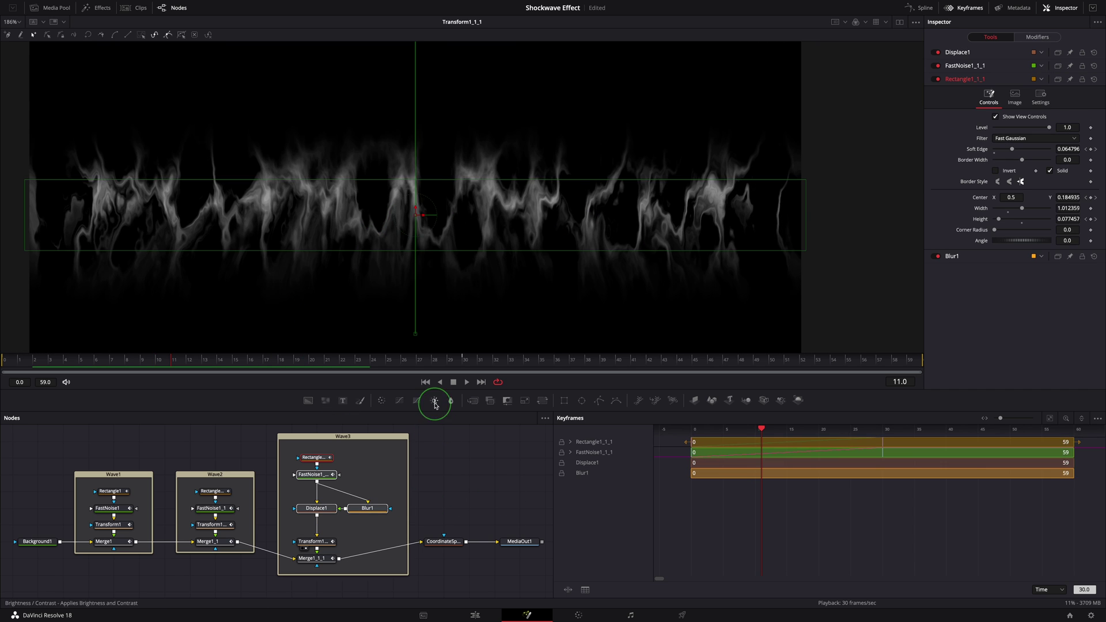
- Insert BrightnessContrast1 after Displace1 with Gain 2.02, and select MediaOut1 for viewing
left_click_drag(435, 403, 318, 526)
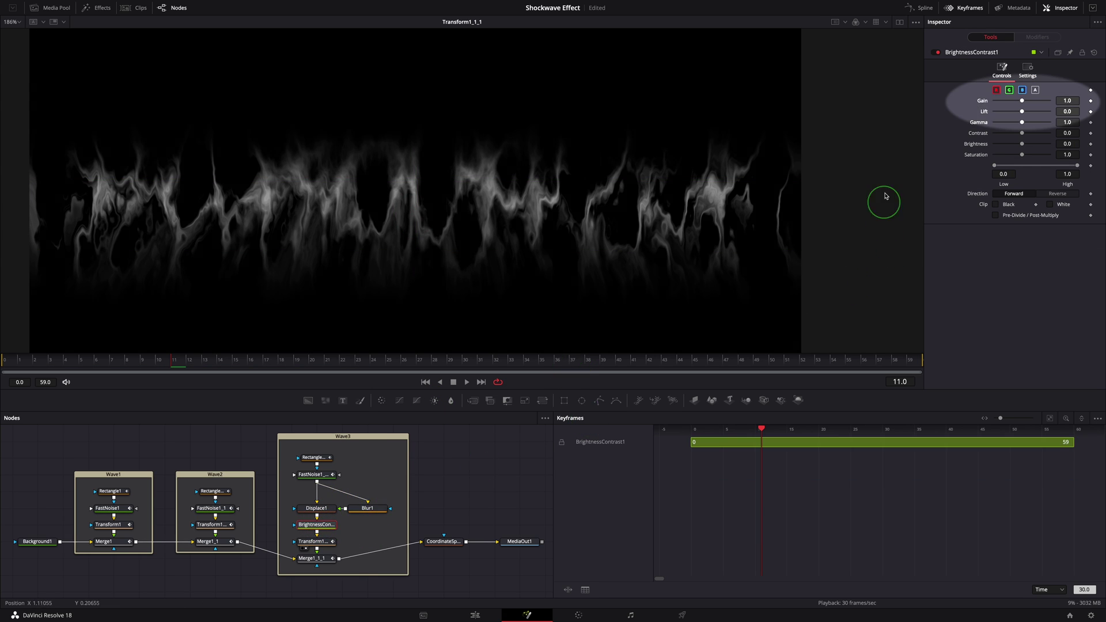
left_click_drag(1024, 102, 1031, 105)
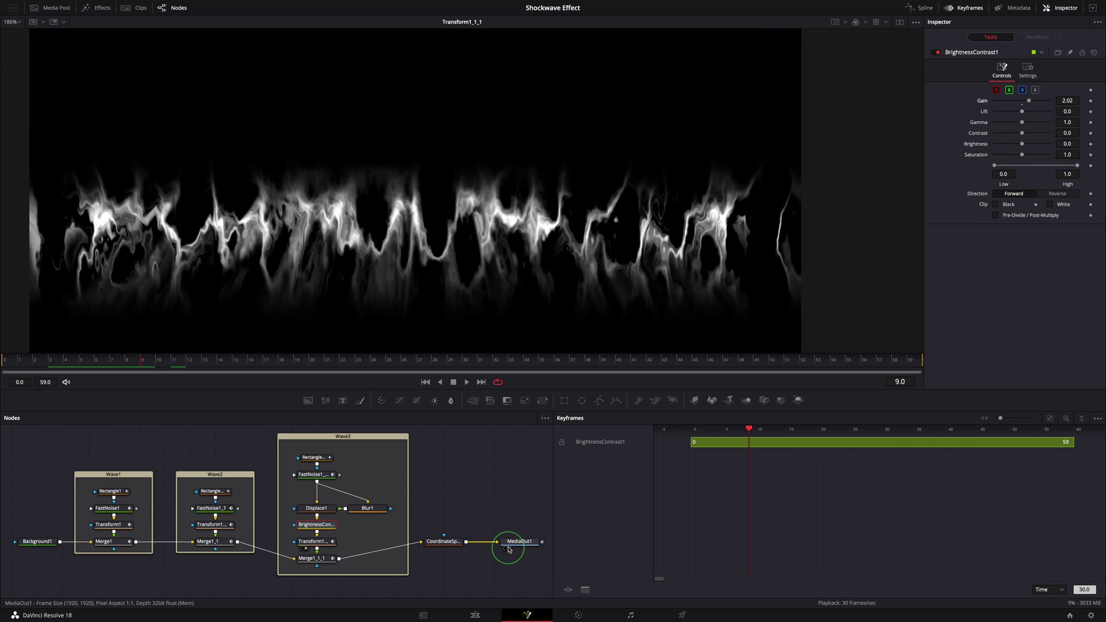
left_click(520, 544)
key("1")
scroll(628, 230, "up", 5)
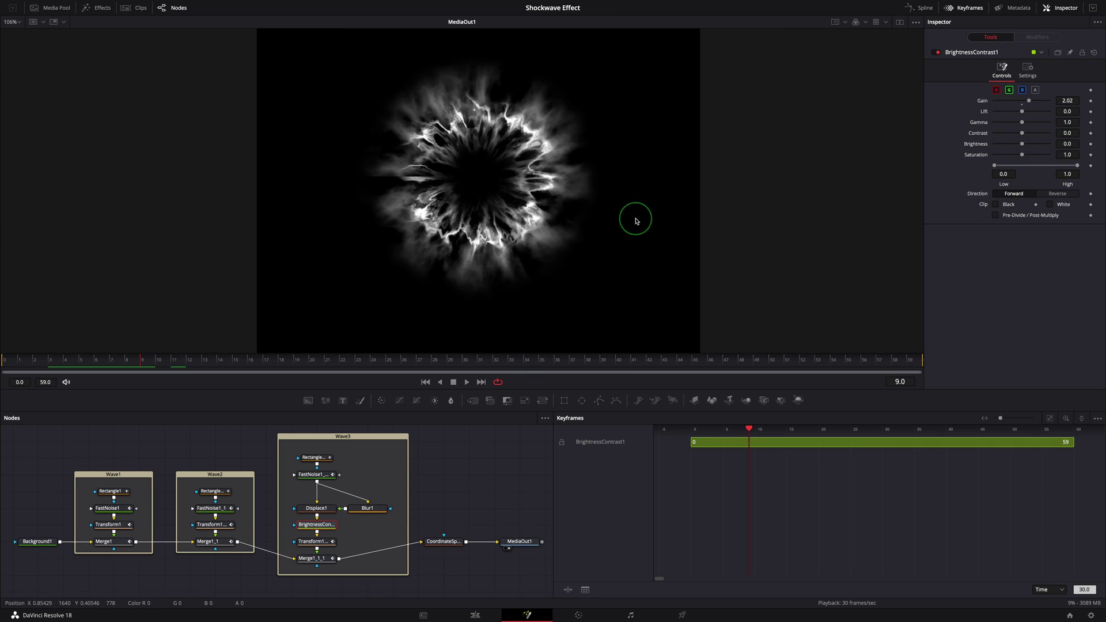
scroll(638, 250, "down", 1)
left_click(23, 360)
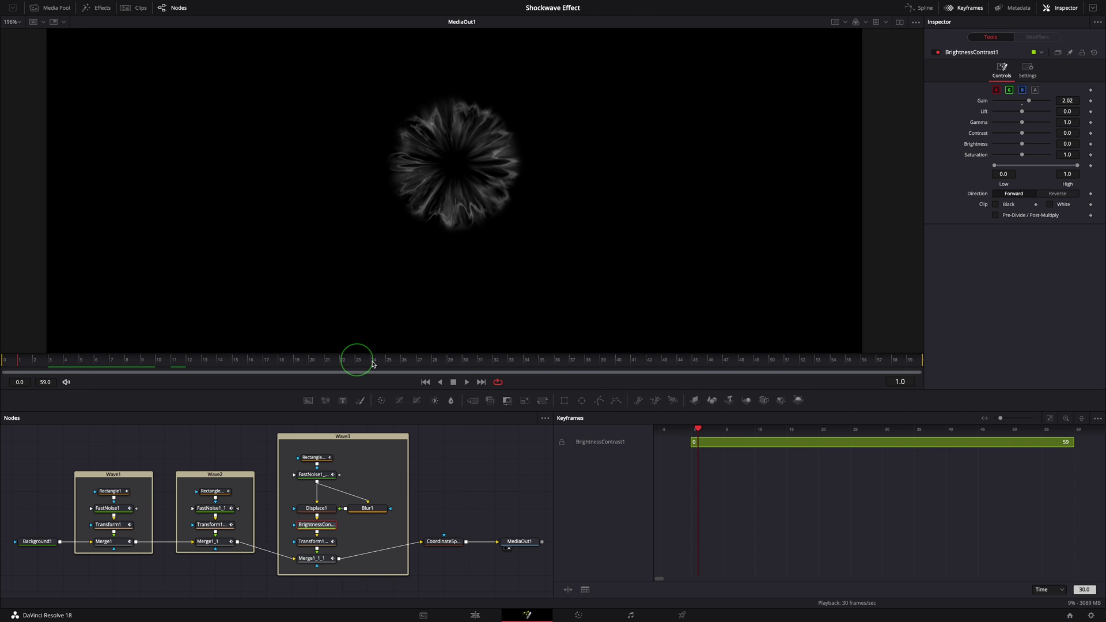
left_click(468, 383)
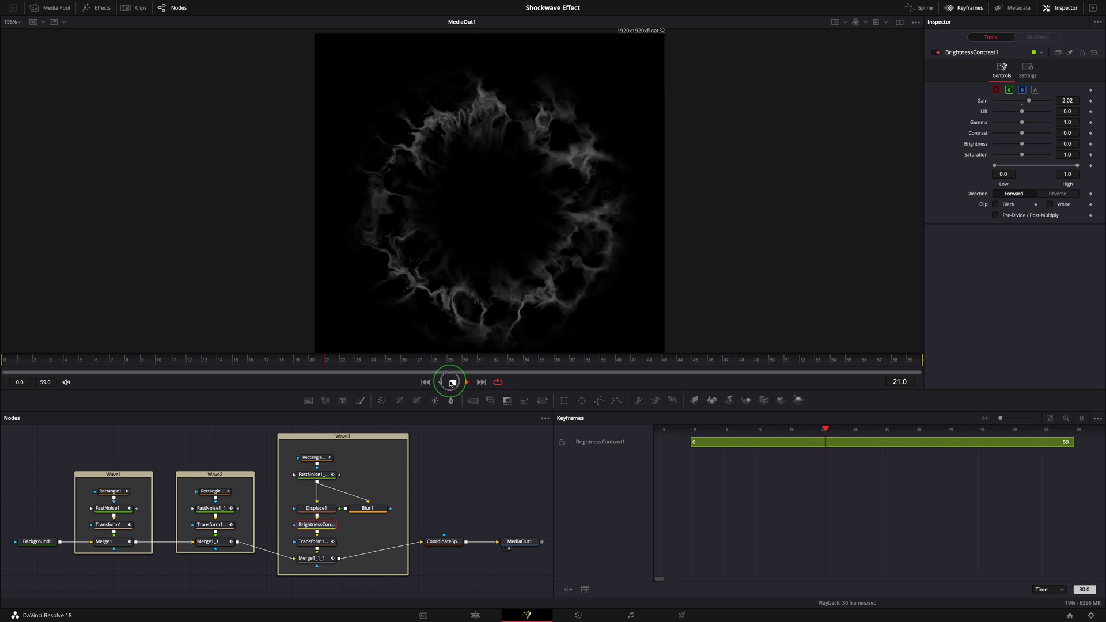
left_click_drag(125, 363, 186, 367)
scroll(490, 219, "up", 5)
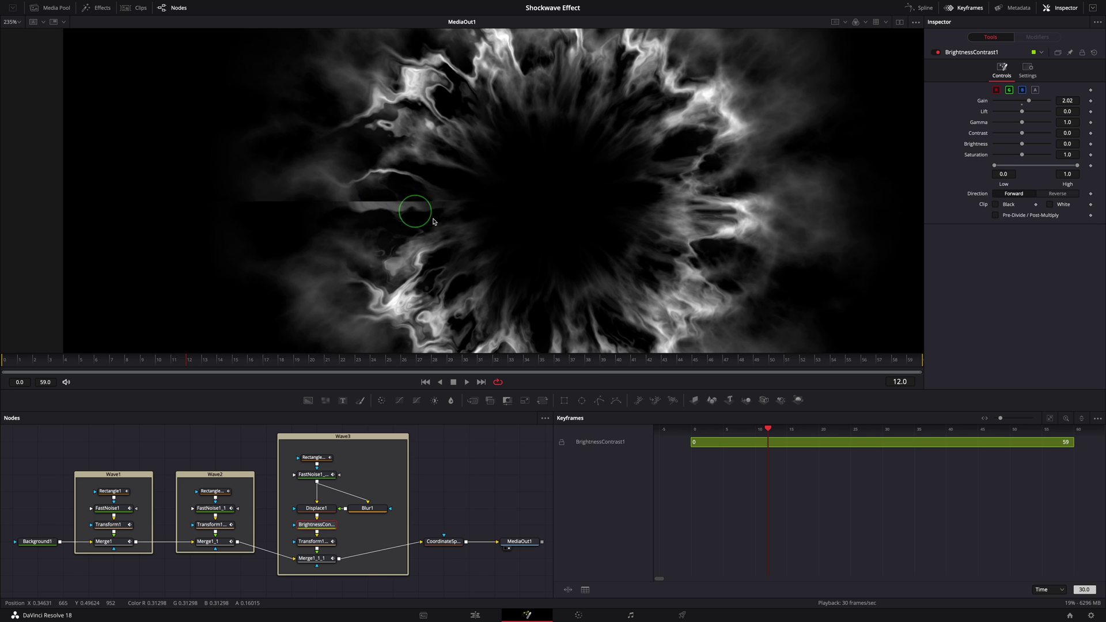
scroll(441, 228, "up", 2)
scroll(438, 217, "down", 1)
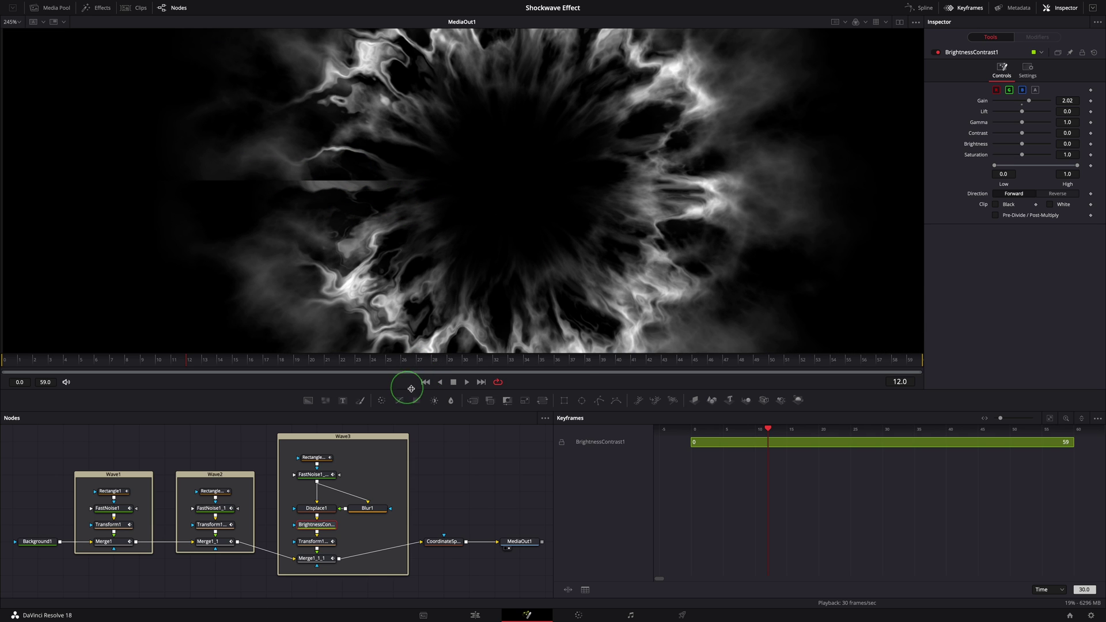
- Select the Wave1, Wave2 and Wave3 rectangle masks together and narrow their Width to 0.899316
left_click(134, 497)
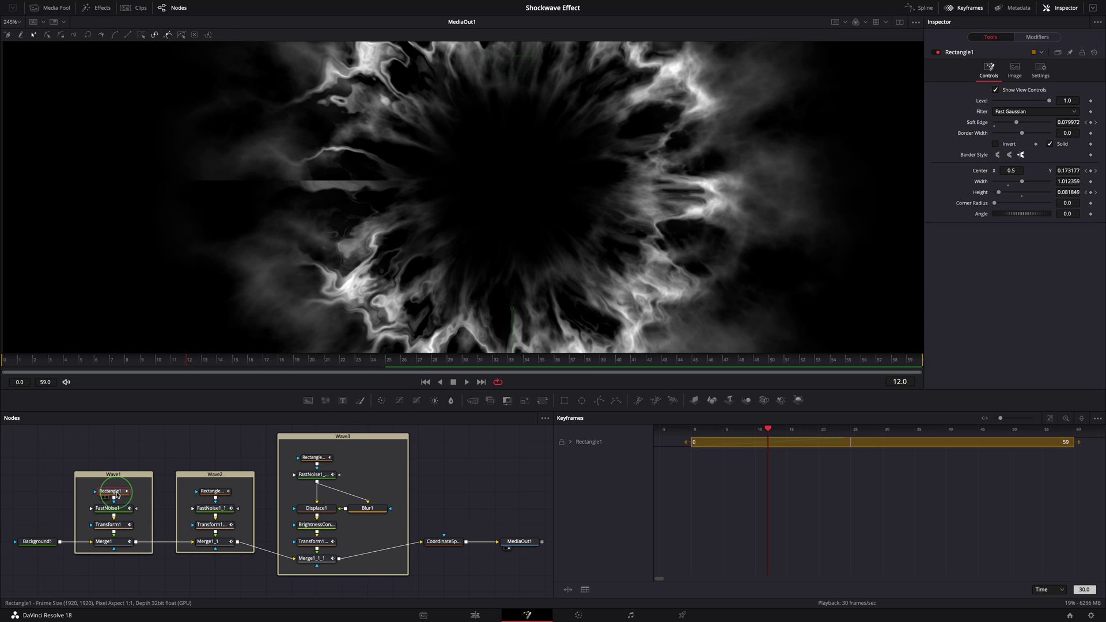
left_click(218, 493, "ctrl")
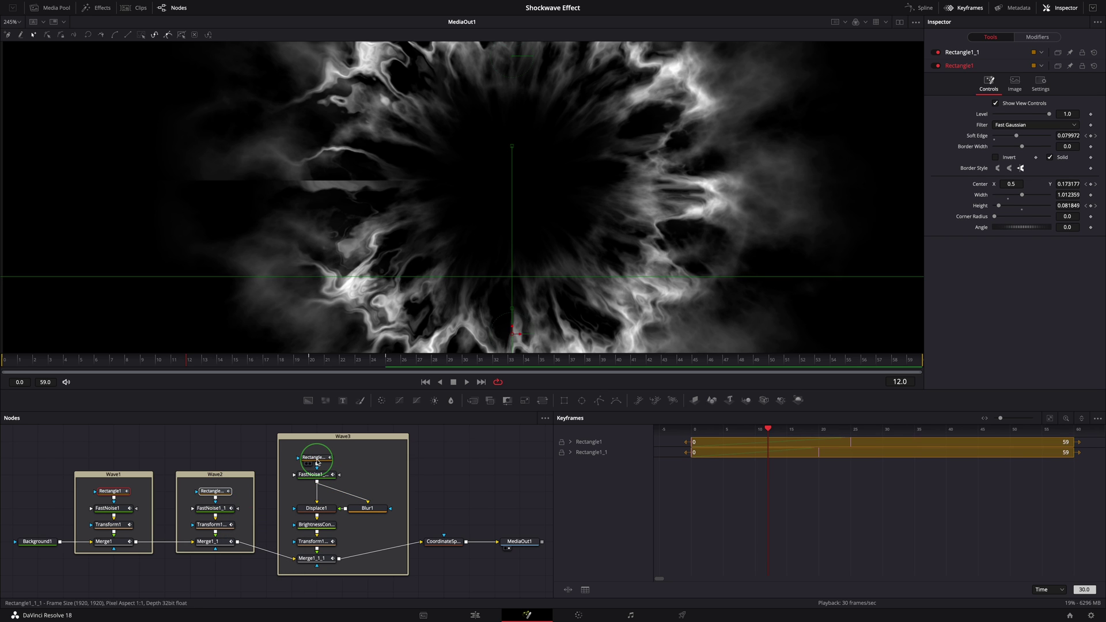
left_click(317, 461, "ctrl")
scroll(622, 230, "down", 3)
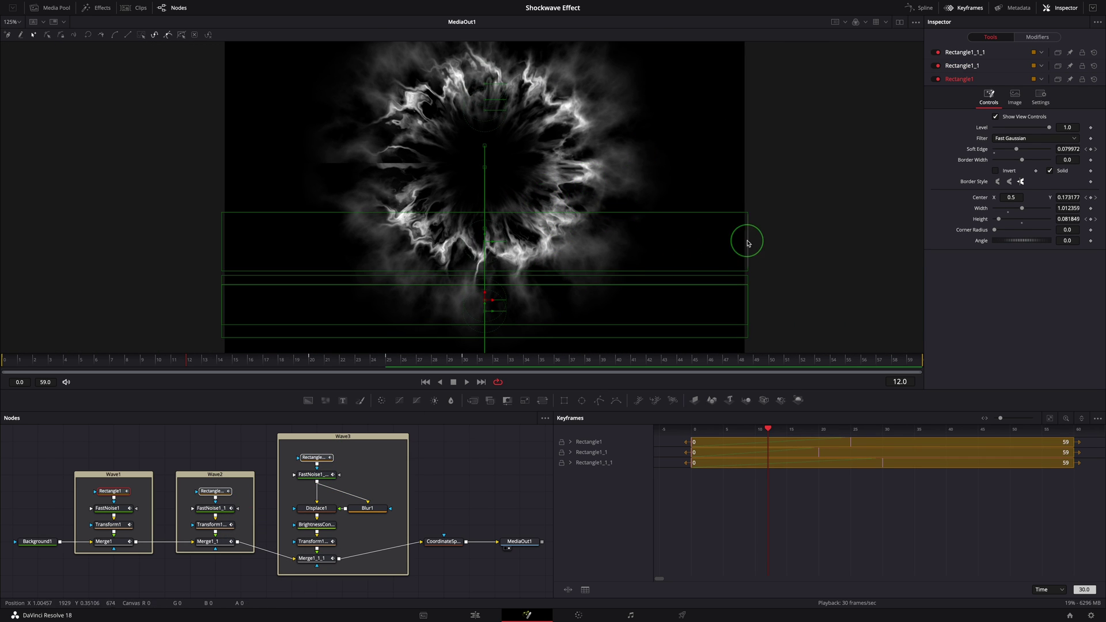
left_click_drag(744, 240, 710, 239)
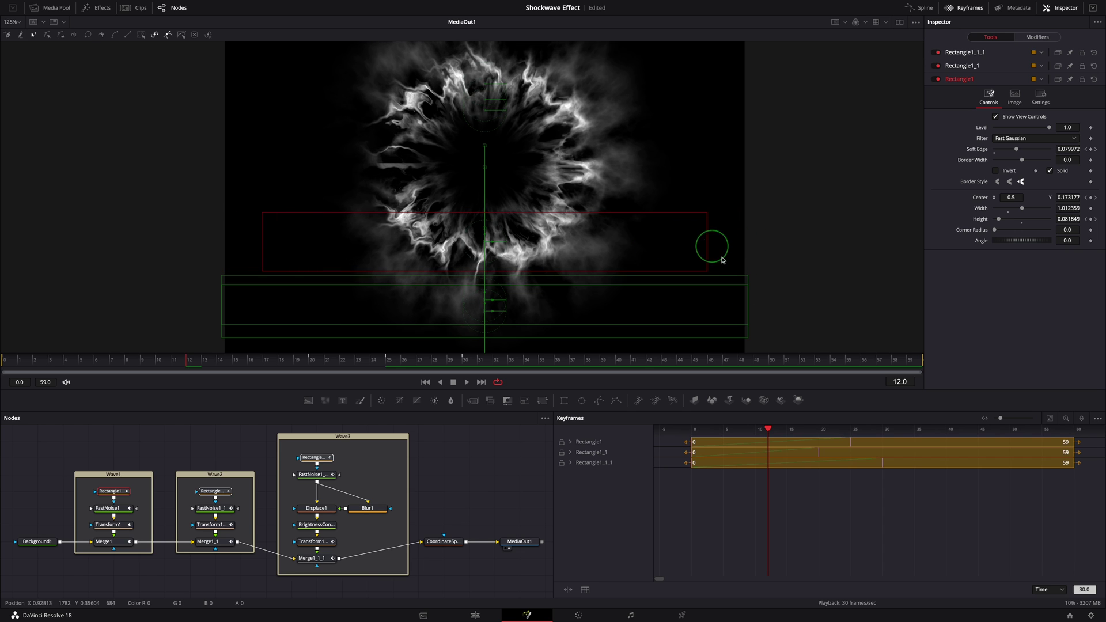
left_click_drag(746, 296, 719, 308)
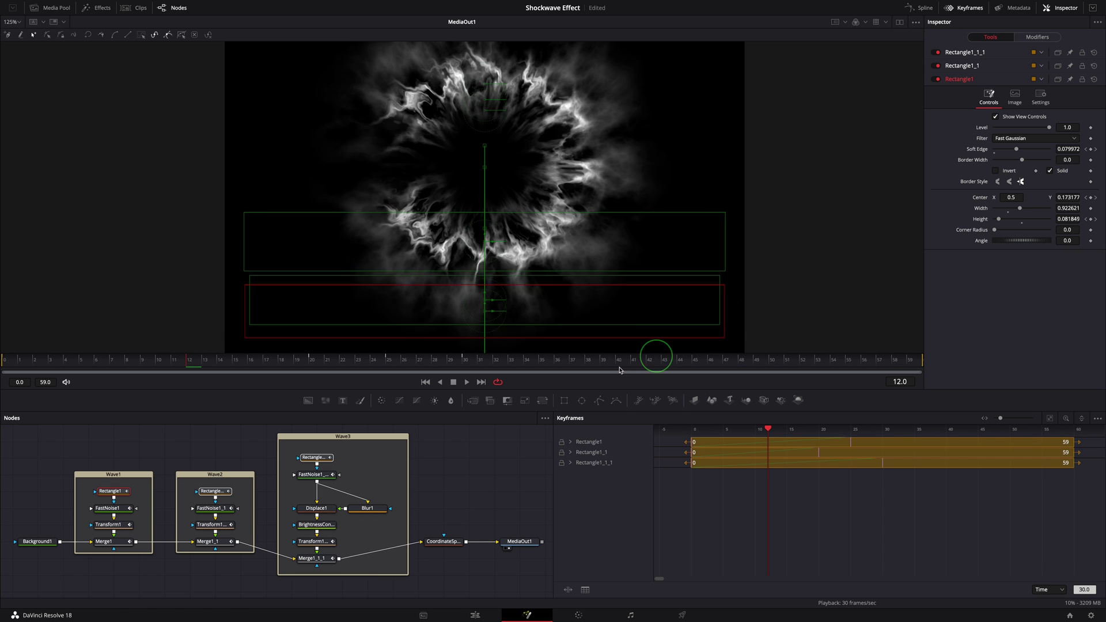
left_click_drag(89, 362, 189, 362)
scroll(343, 182, "down", 2)
scroll(343, 182, "up", 10)
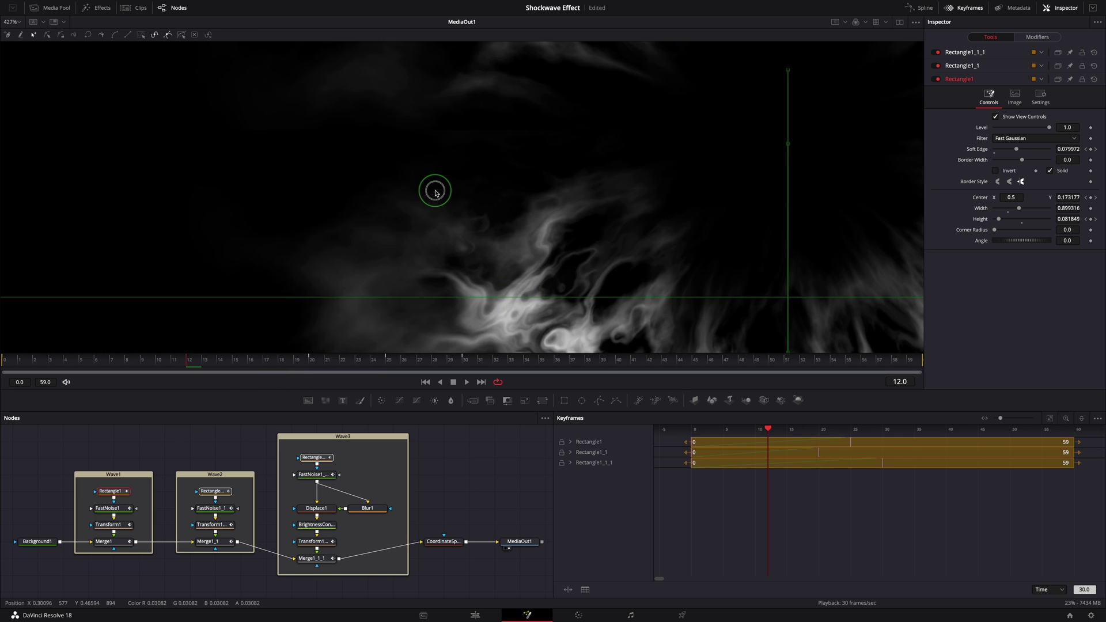
scroll(444, 193, "down", 8)
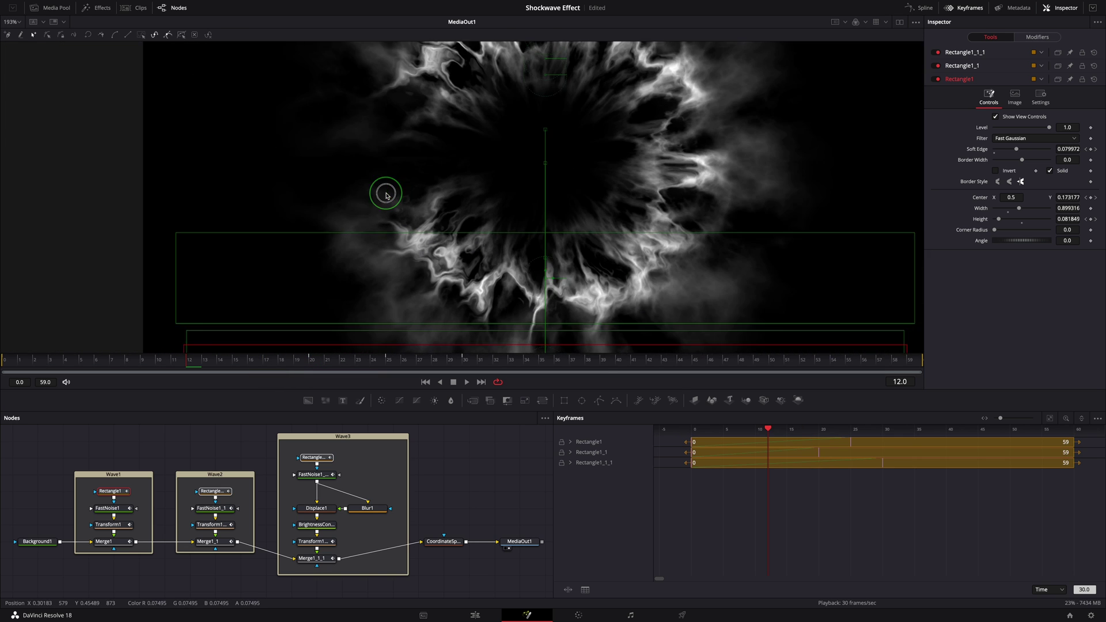
scroll(330, 133, "up", 1)
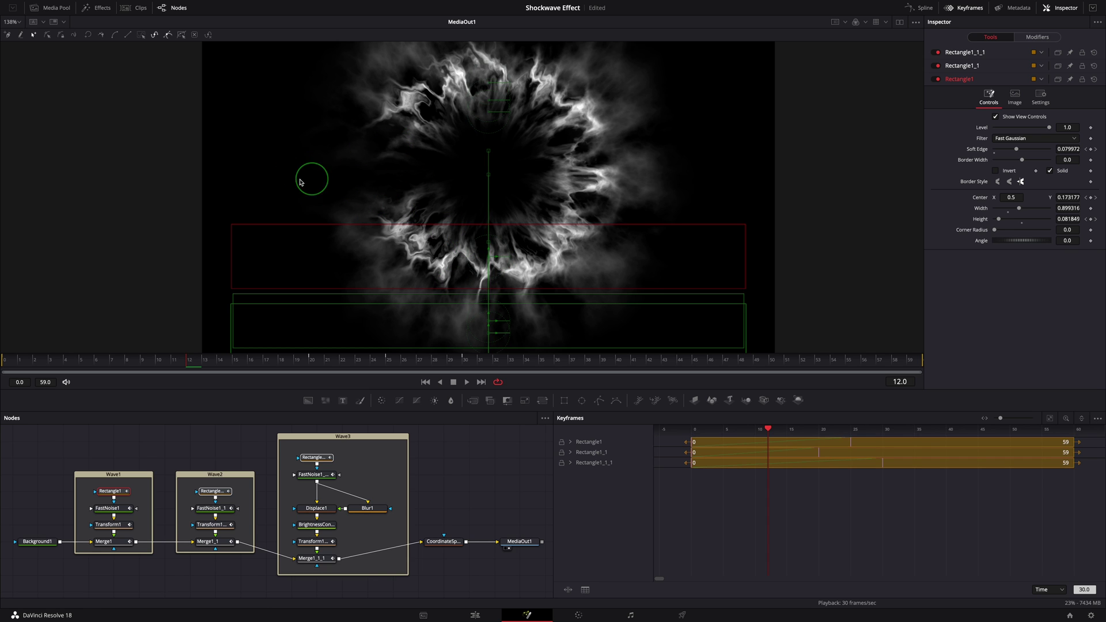
- Wire a Merge2 node between CoordinateSpace1 and MediaOut1, feeding CoordinateSpace1 into both inputs
left_click_drag(464, 460, 339, 498)
scroll(420, 452, "right", 2)
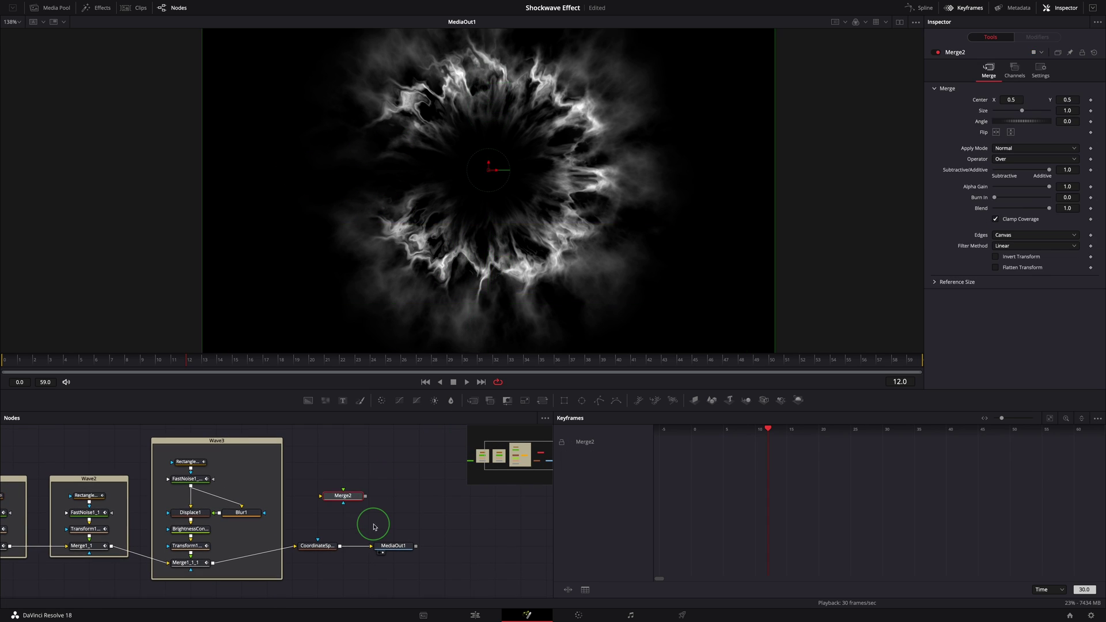
scroll(370, 521, "down", 2)
left_click(434, 515)
scroll(413, 486, "up", 2)
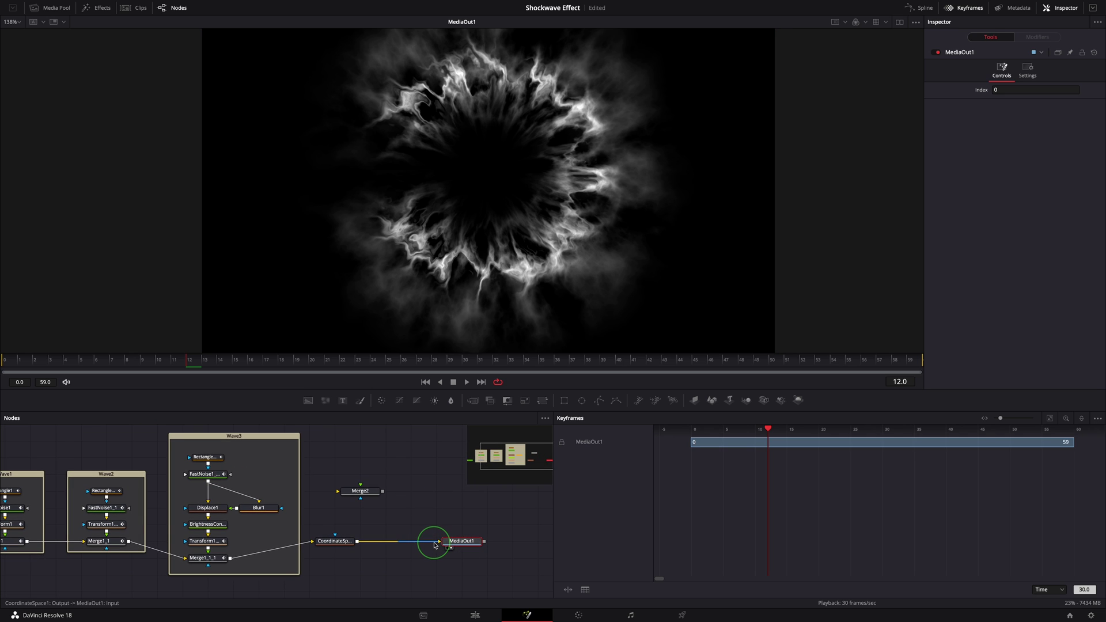
left_click_drag(434, 545, 395, 495)
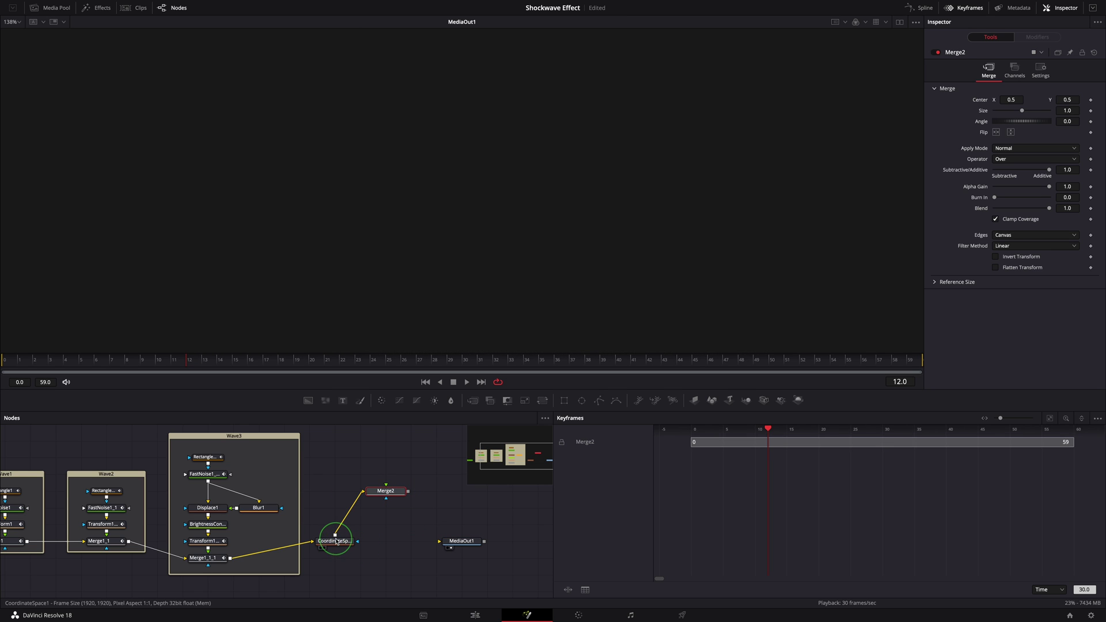
left_click_drag(334, 535, 390, 493)
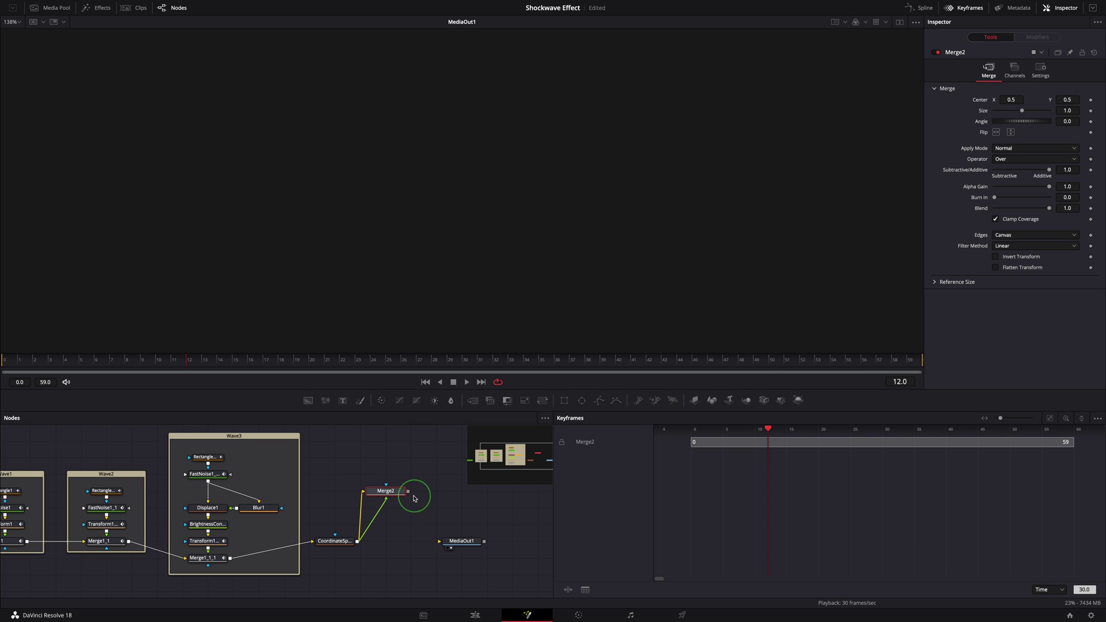
left_click_drag(408, 491, 449, 544)
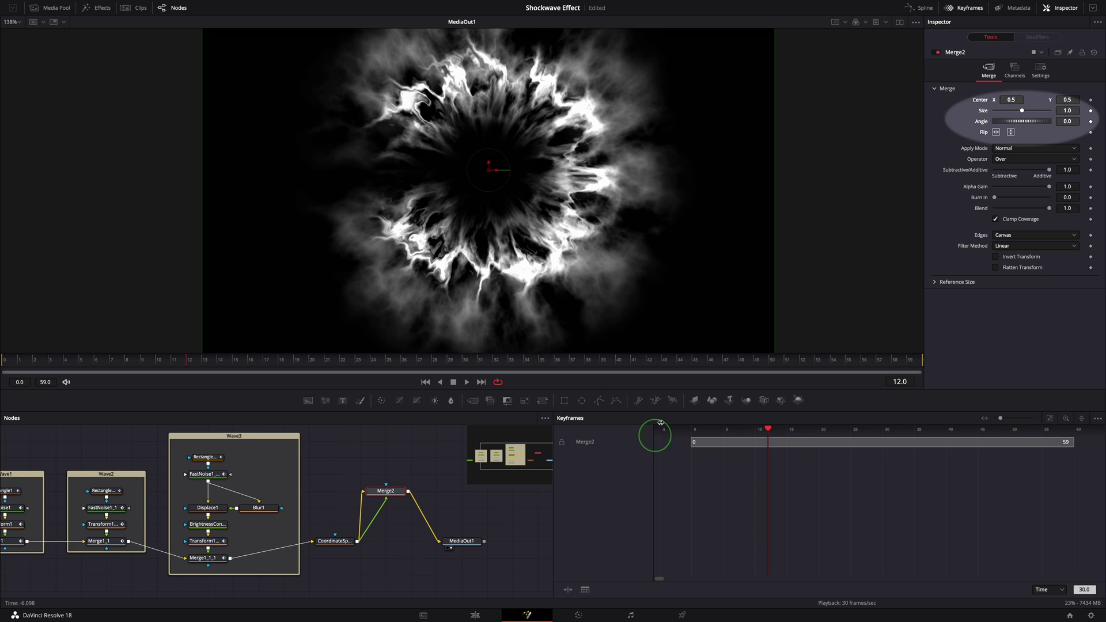
- Rotate Merge2's foreground layer to an Angle of 90
left_click(1064, 121)
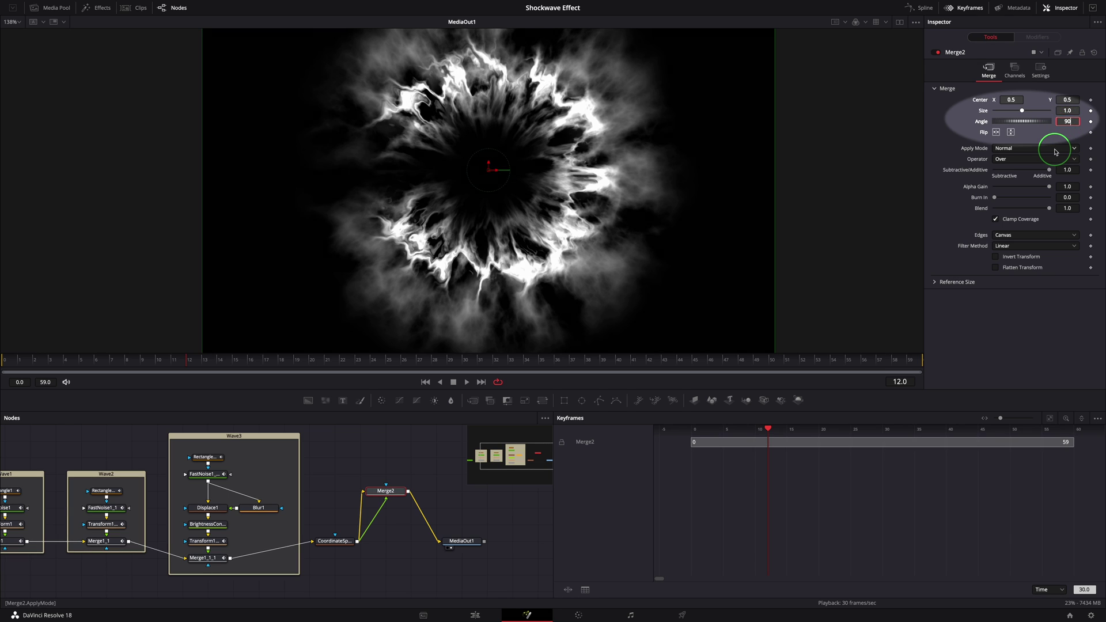
key("Tab")
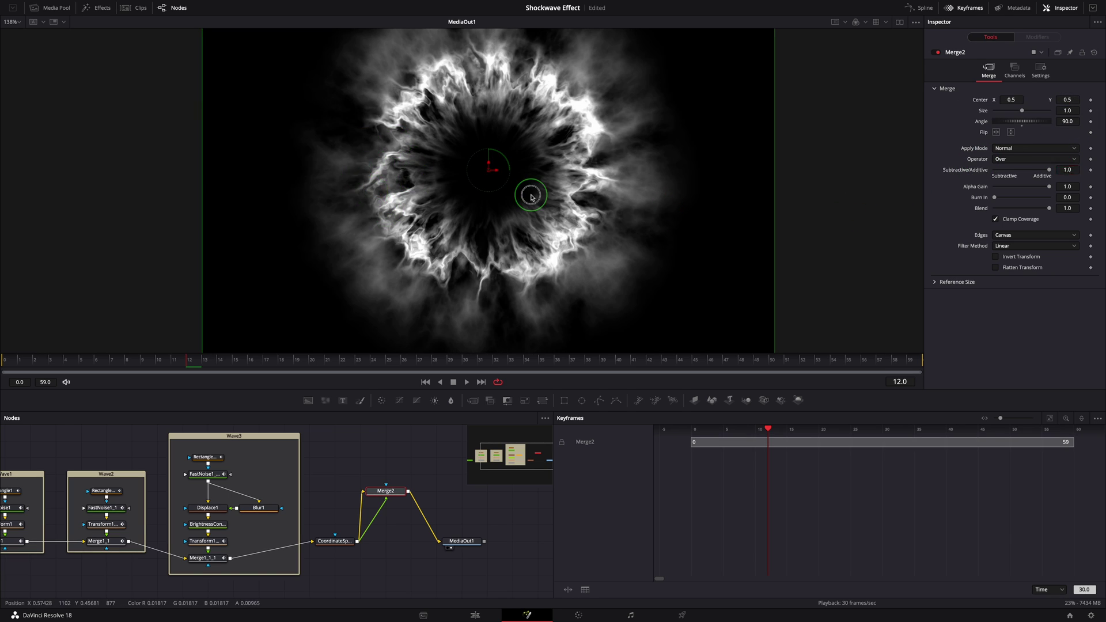
scroll(531, 196, "down", 4)
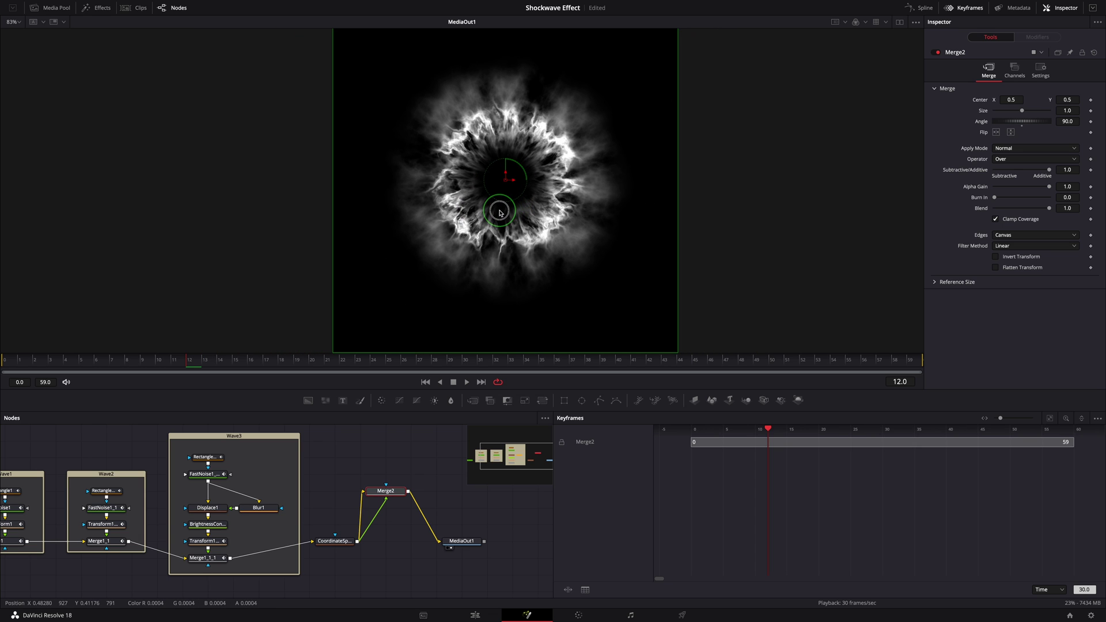
- Add a Triangle effect mask to Merge2 and reposition its corners over the shockwave
right_click(524, 207)
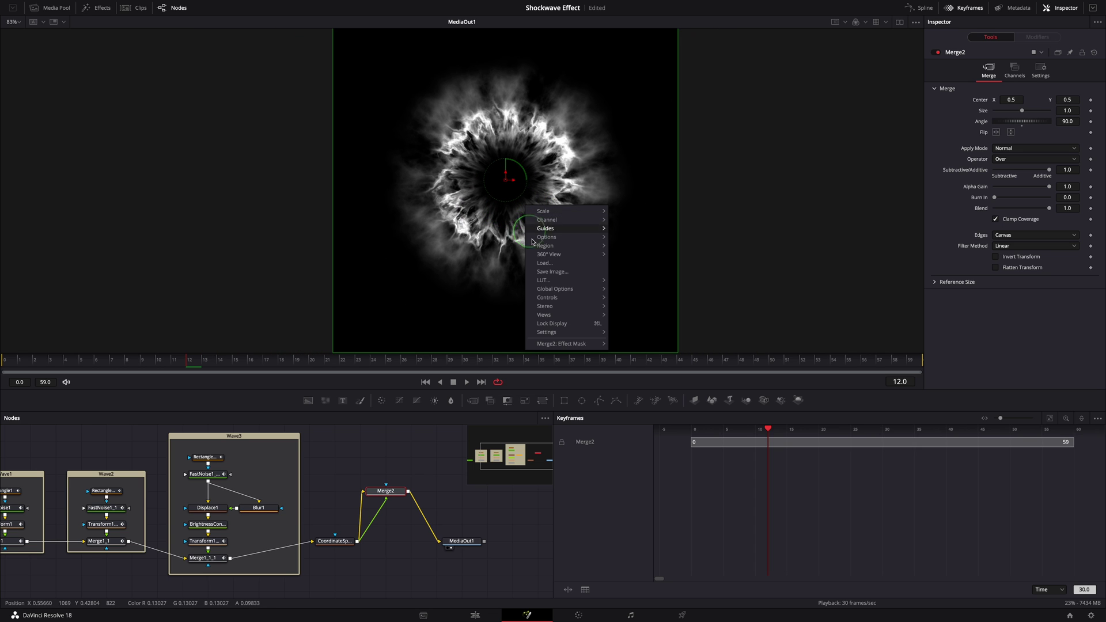
mouse_move(556, 345)
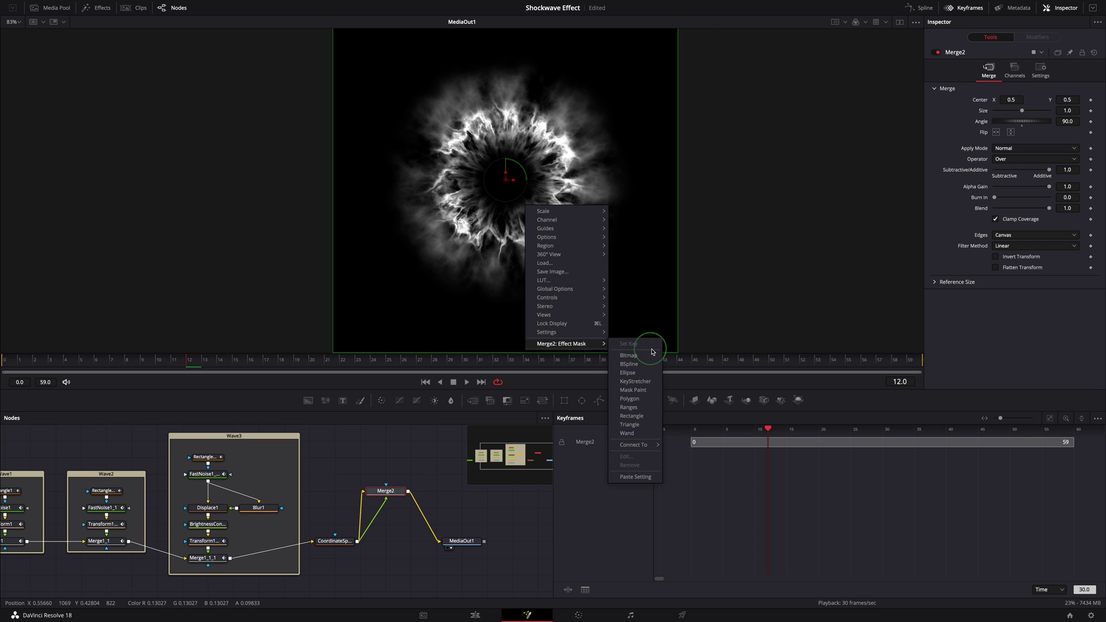
left_click(630, 425)
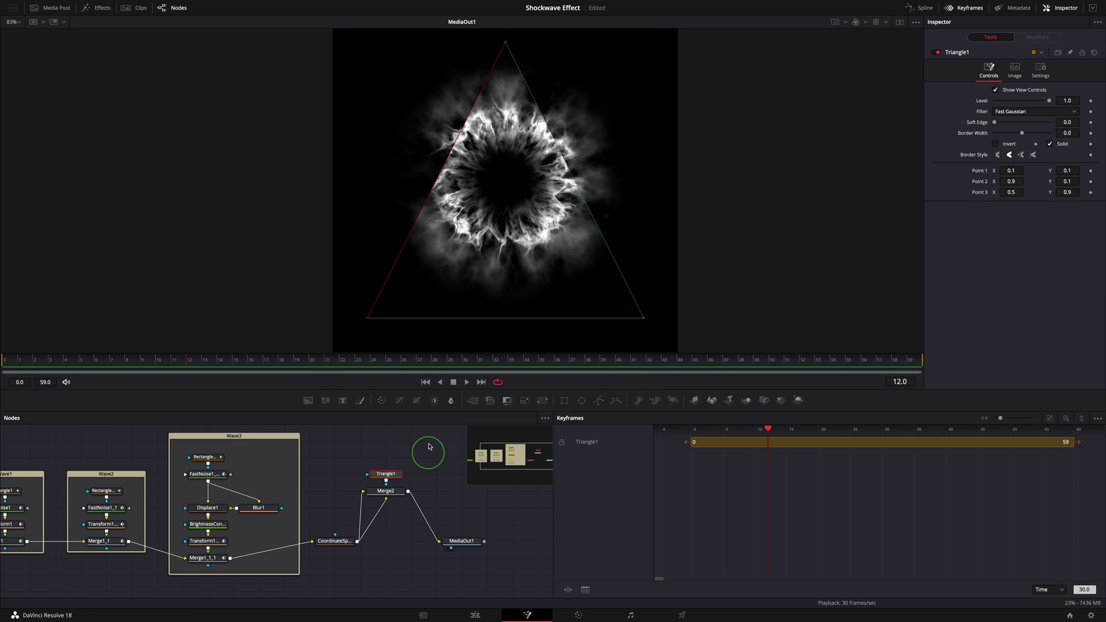
left_click_drag(505, 41, 320, 75)
left_click_drag(367, 317, 317, 231)
left_click_drag(642, 320, 506, 177)
left_click_drag(320, 74, 317, 121)
left_click_drag(316, 231, 320, 250)
left_click_drag(318, 121, 318, 115)
- Soften the triangle mask's edge and preview playback, stopping at frame 17
left_click_drag(994, 125, 1008, 126)
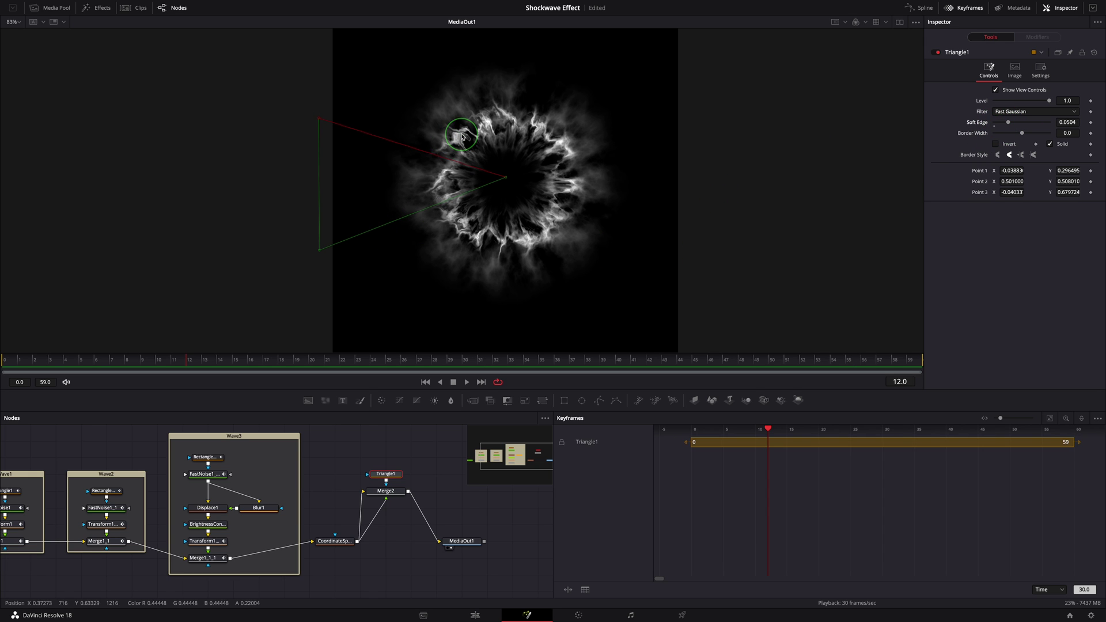
left_click(363, 455)
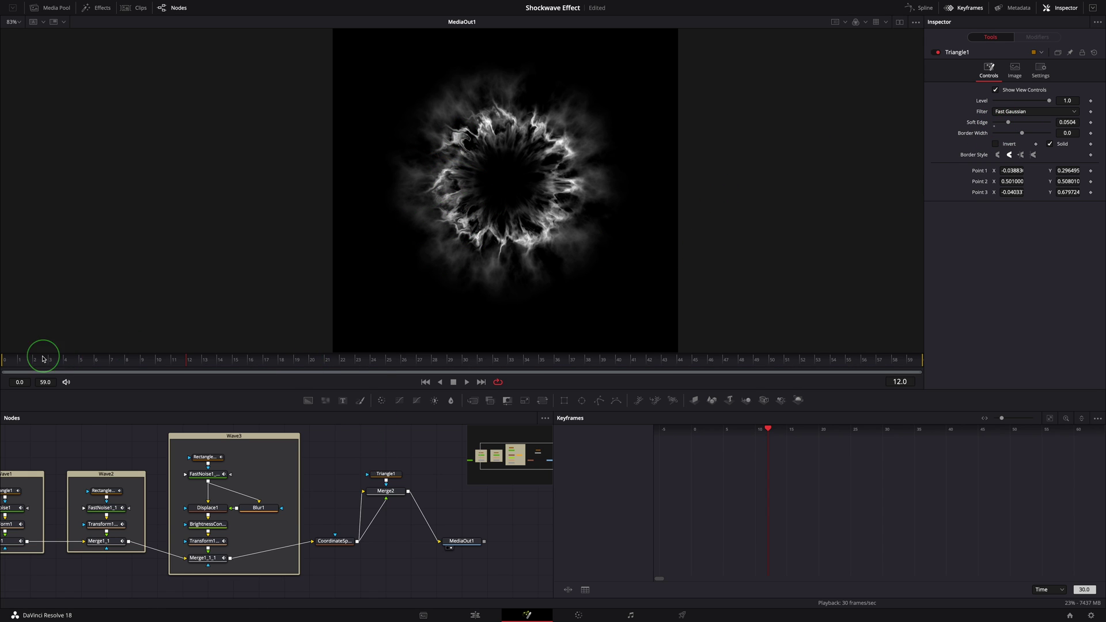
mouse_move(42, 359)
left_mouse_down()
mouse_move(382, 358)
mouse_move(32, 360)
left_mouse_up()
left_click(467, 382)
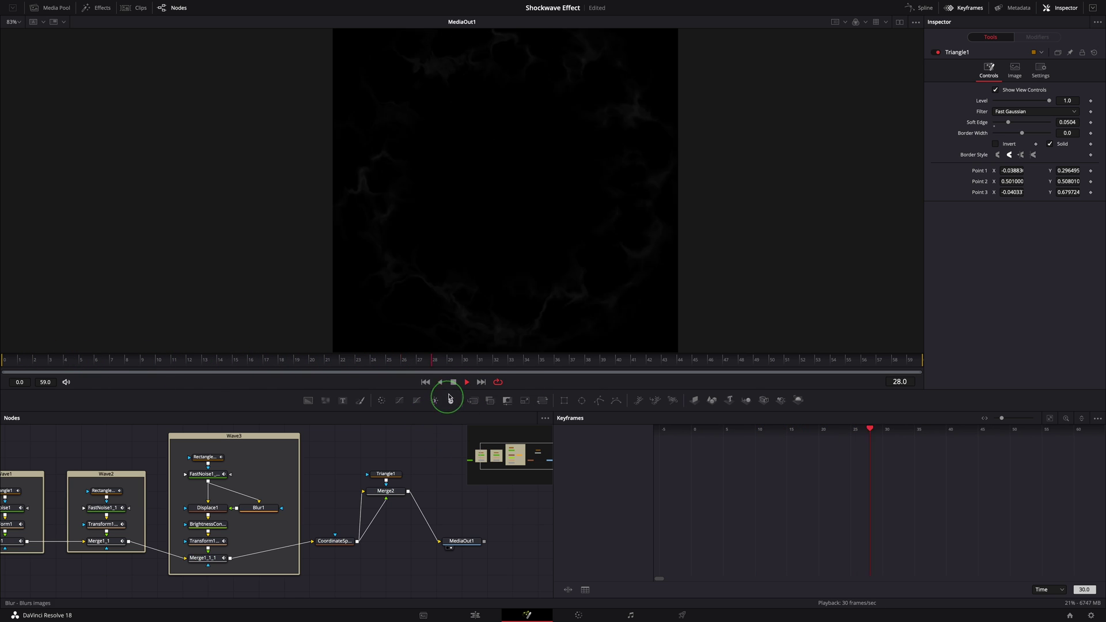
left_click(453, 381)
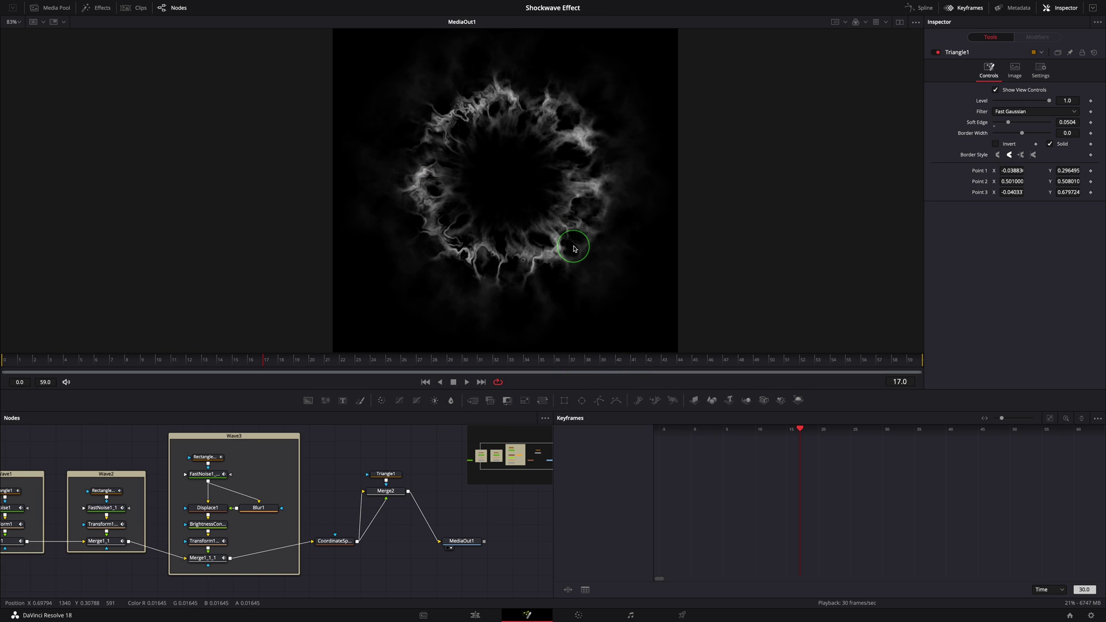
- Insert ColorCorrector1 before the output, tint the shockwave orange and set Gain to 1.13
left_click_drag(442, 540, 507, 539)
left_click_drag(384, 402, 359, 544)
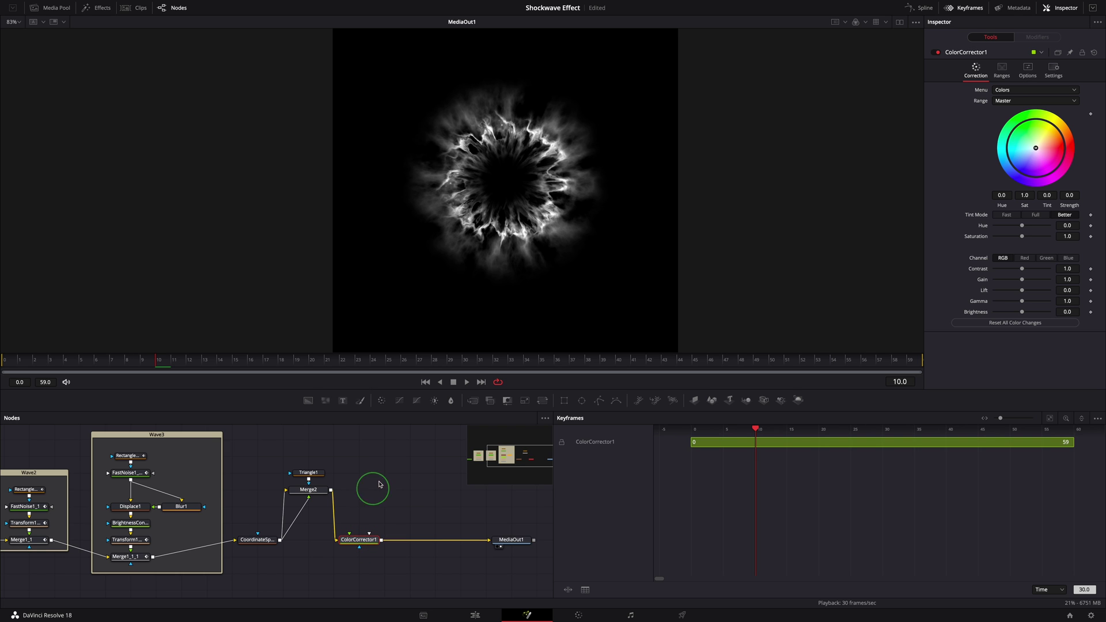
left_click_drag(1035, 148, 1062, 136)
left_click_drag(1024, 282, 1022, 280)
left_click(671, 461)
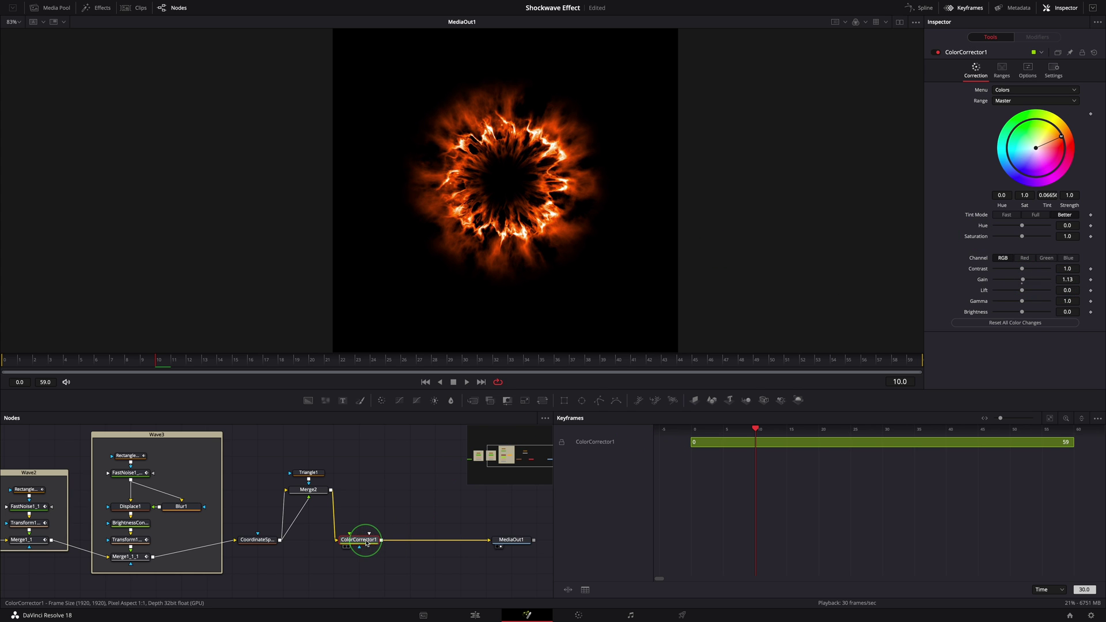
- Add a Duplicate1 node after ColorCorrector1 with Time Offset 10 and play back the copies
key("shift+space")
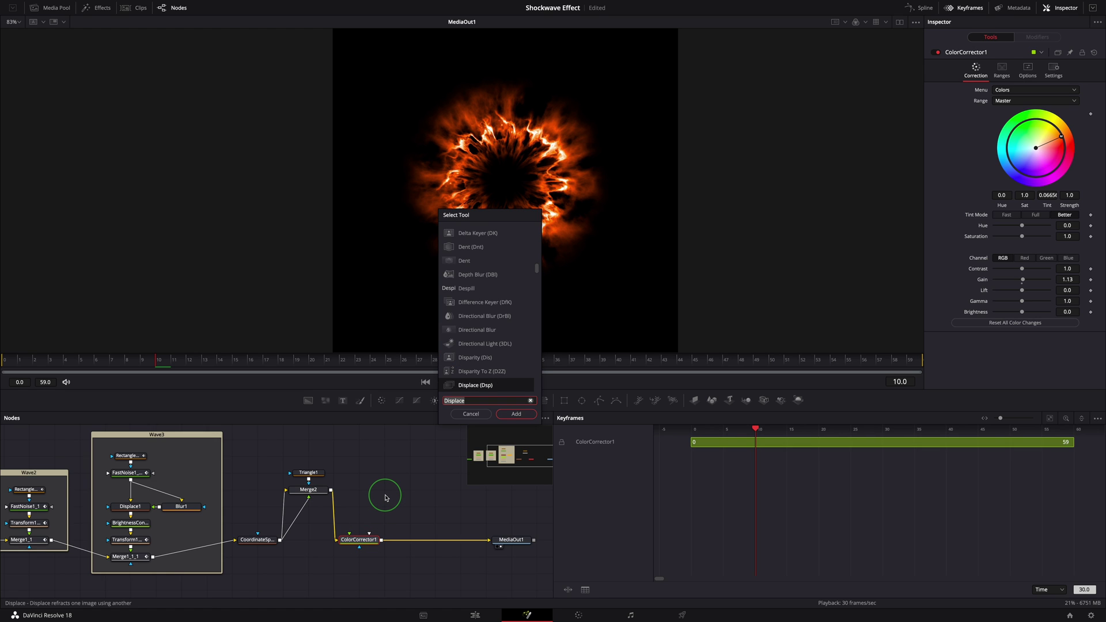
type("du")
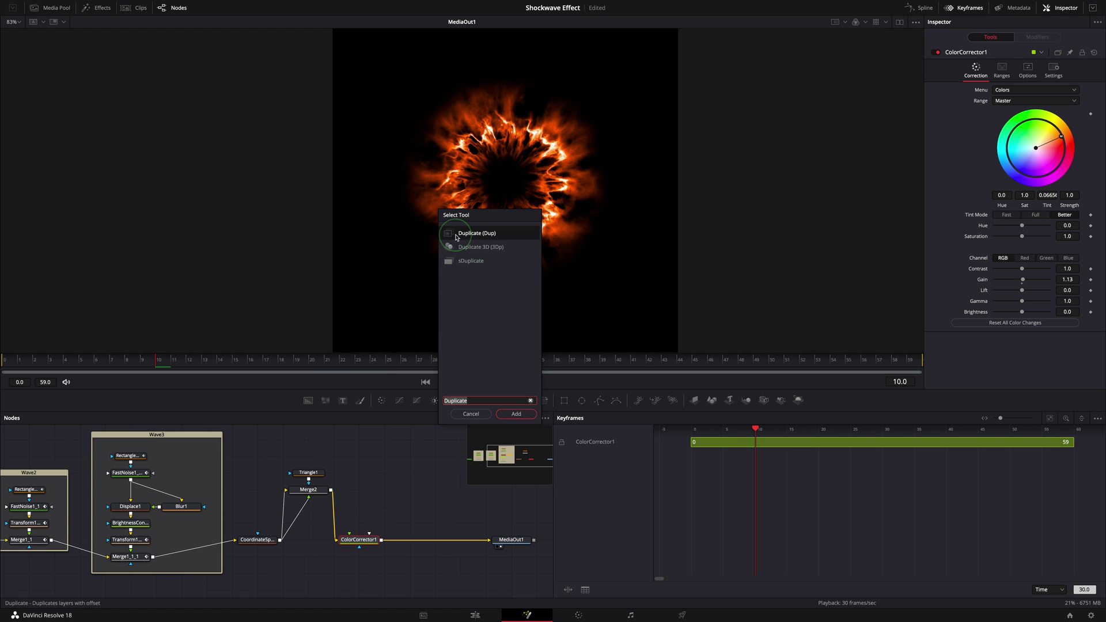
left_click(516, 413)
mouse_move(413, 535)
left_mouse_down()
mouse_move(425, 510)
mouse_move(425, 542)
left_mouse_up()
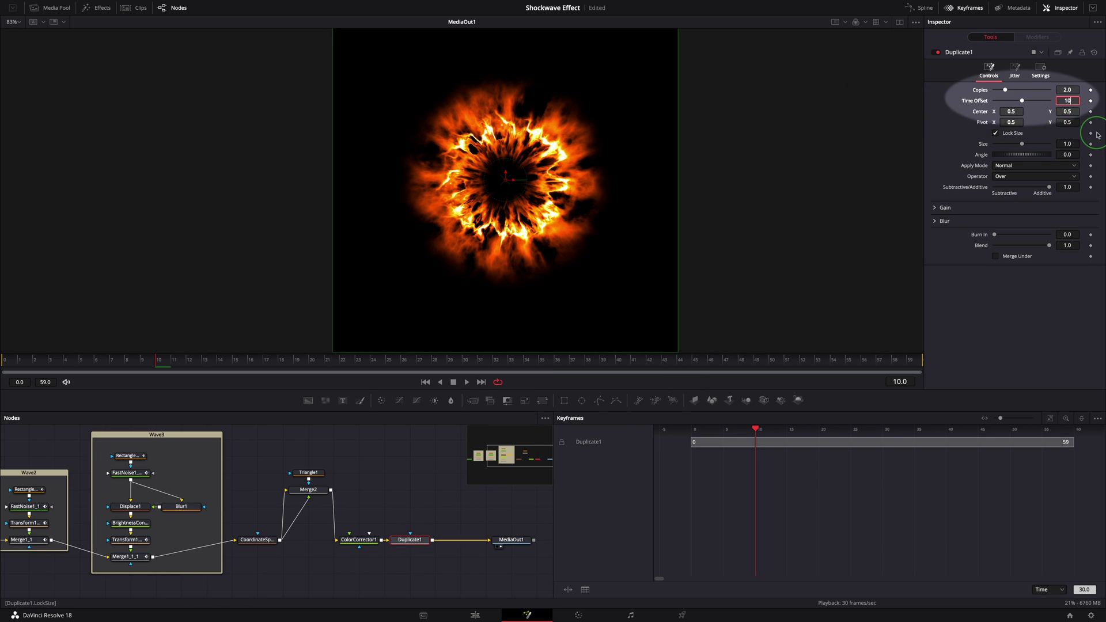
key("Tab")
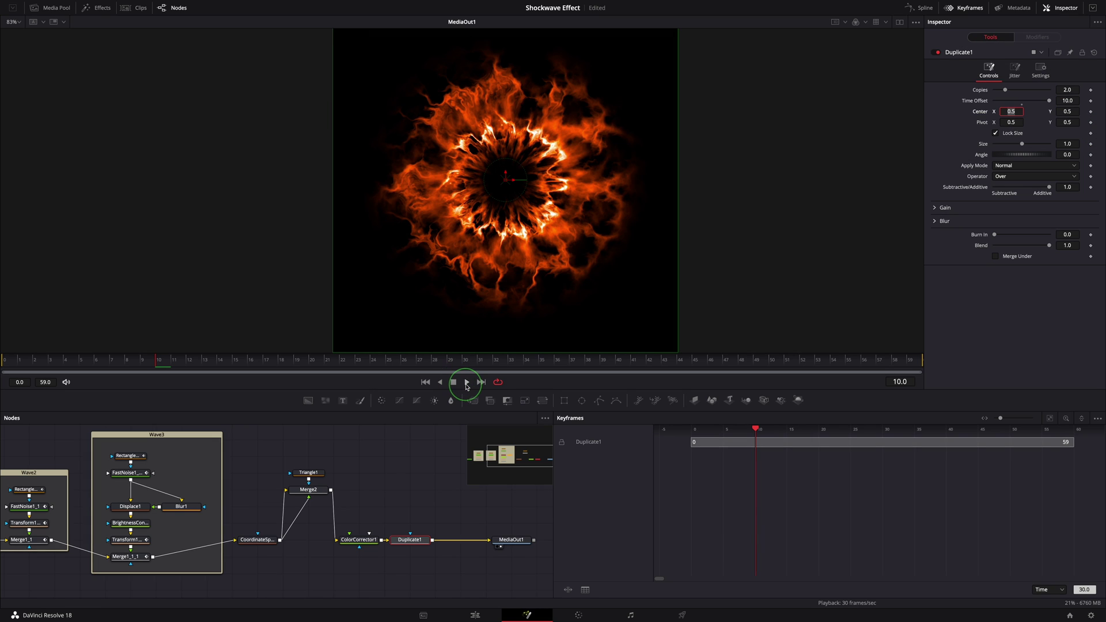
left_click(466, 382)
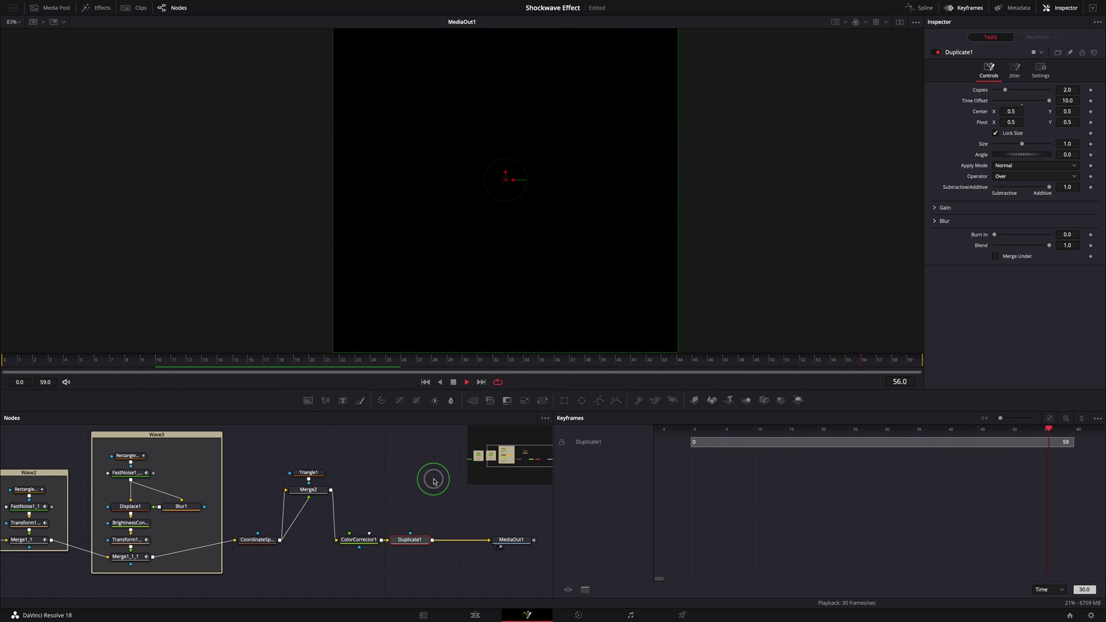
key("space")
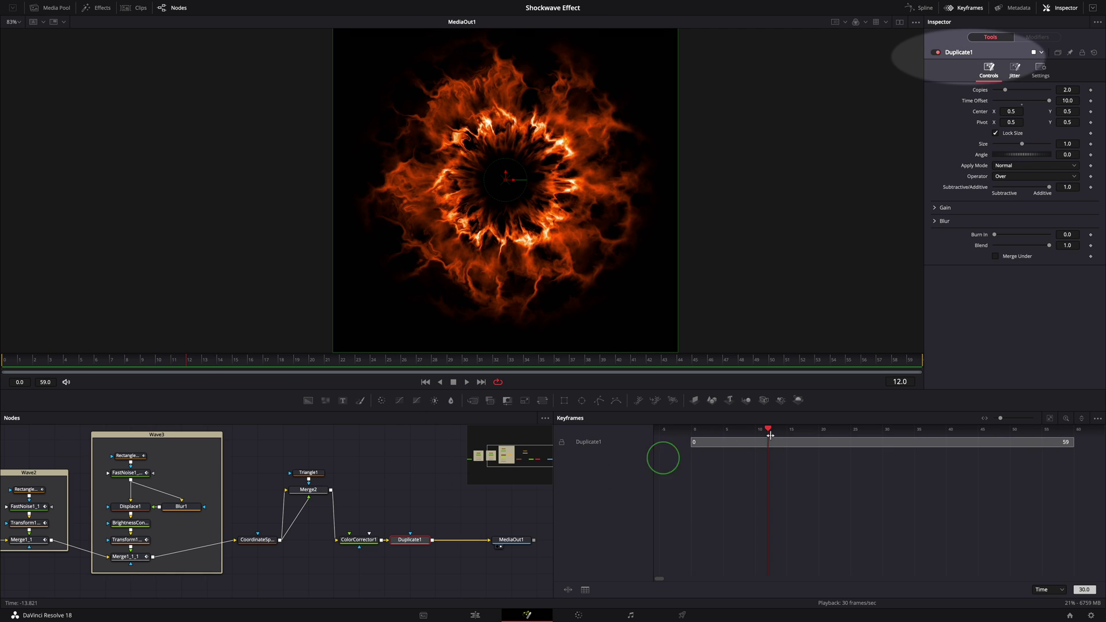
- Toggle Duplicate1 off and on to compare the shockwave with and without it
left_click(934, 53)
left_click(934, 54)
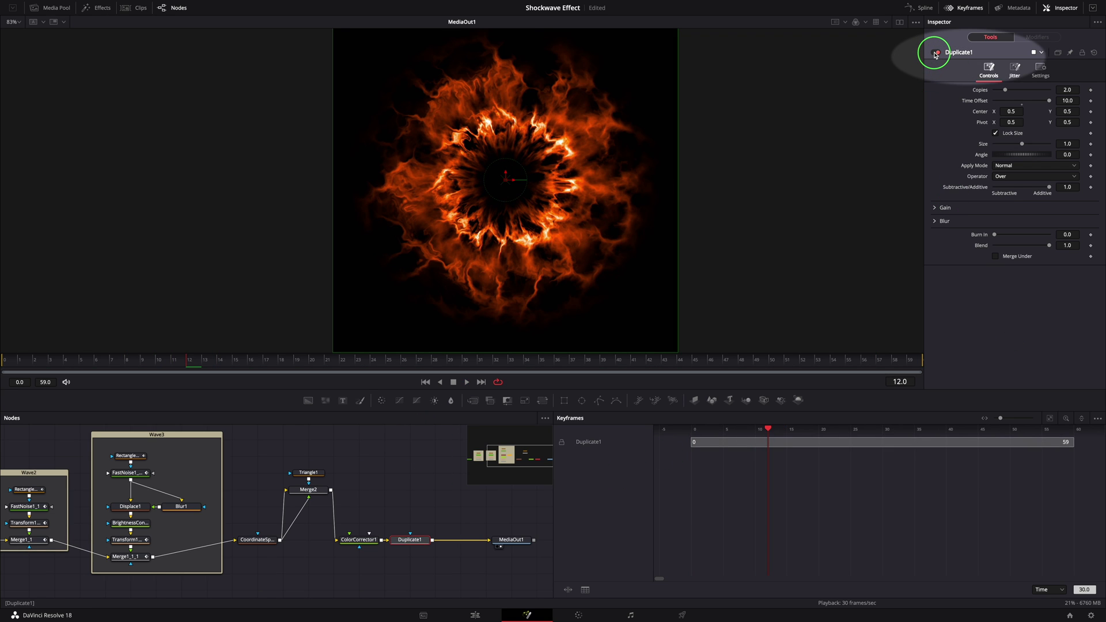
left_click(934, 53)
left_click(935, 53)
left_click(934, 53)
left_click(934, 53)
- Tint the duplicated copy red with Green Gain 0.0 and Blue Gain 0.394
left_click(942, 207)
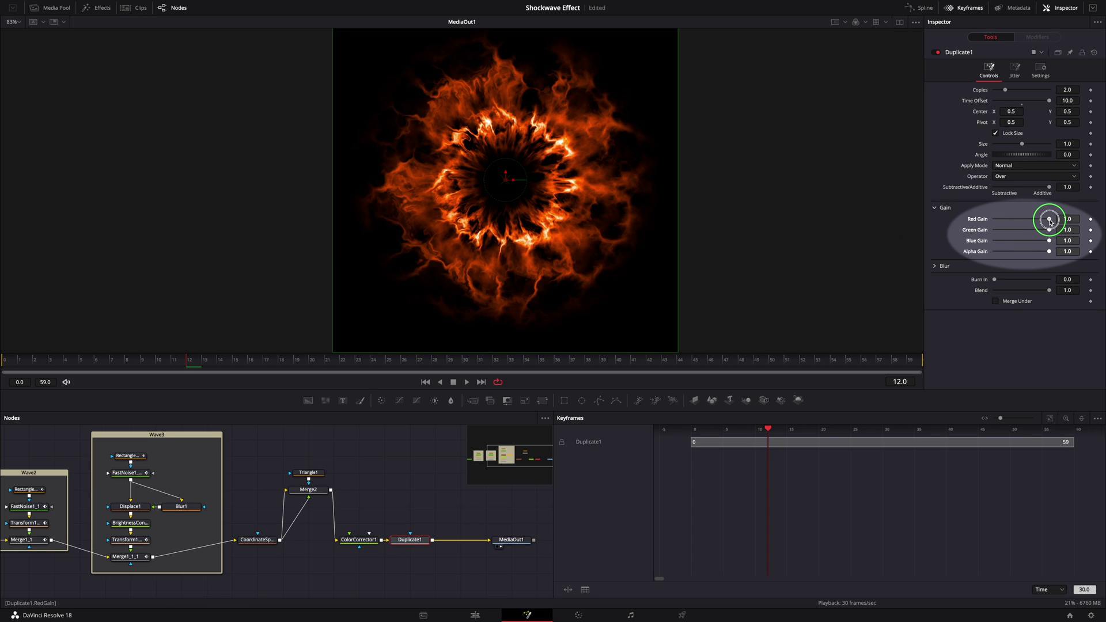
mouse_move(1048, 220)
left_mouse_down()
mouse_move(1000, 220)
mouse_move(1003, 242)
mouse_move(1062, 225)
left_mouse_up()
mouse_move(1000, 240)
left_mouse_down()
mouse_move(1058, 232)
mouse_move(1015, 241)
mouse_move(994, 219)
mouse_move(1006, 230)
mouse_move(1049, 219)
mouse_move(994, 230)
left_mouse_up()
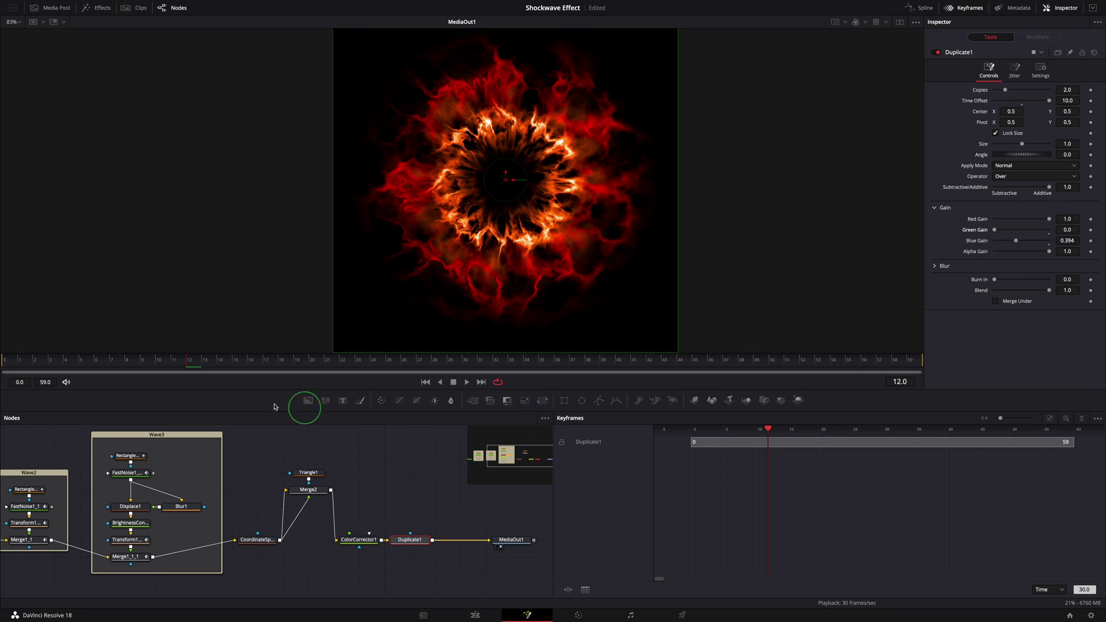
mouse_move(10, 361)
left_mouse_down()
mouse_move(143, 365)
mouse_move(2, 360)
left_mouse_up()
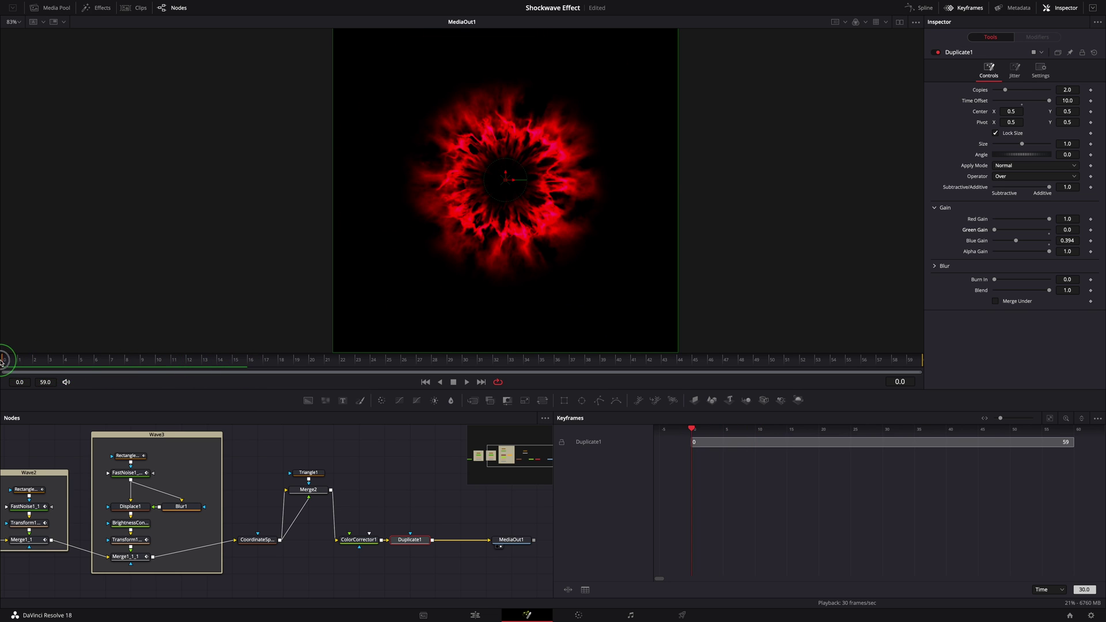
- Keyframe Duplicate1's Blend at 0.0 on frame 0 and 1.0 on frame 5
left_click(1090, 292)
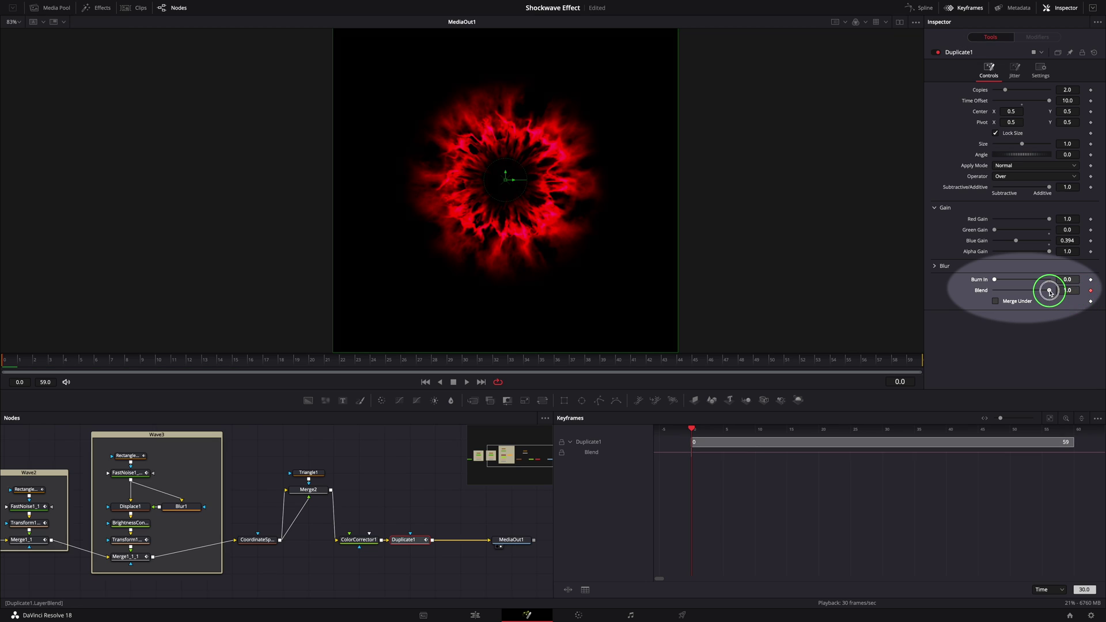
left_click_drag(1049, 292, 954, 290)
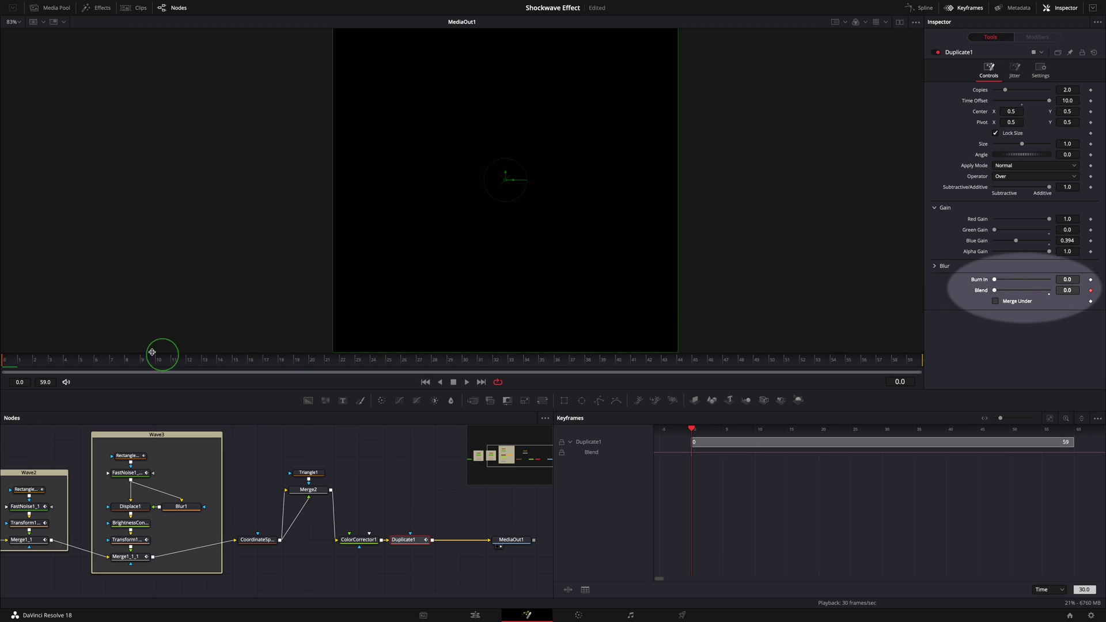
left_click(81, 364)
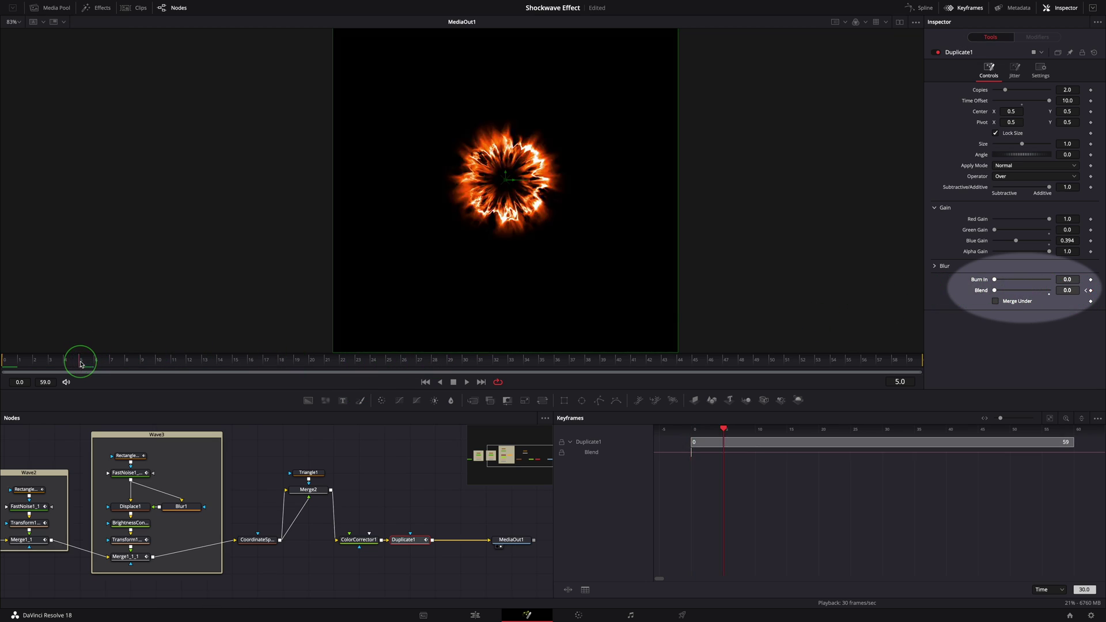
left_click_drag(993, 293, 1057, 290)
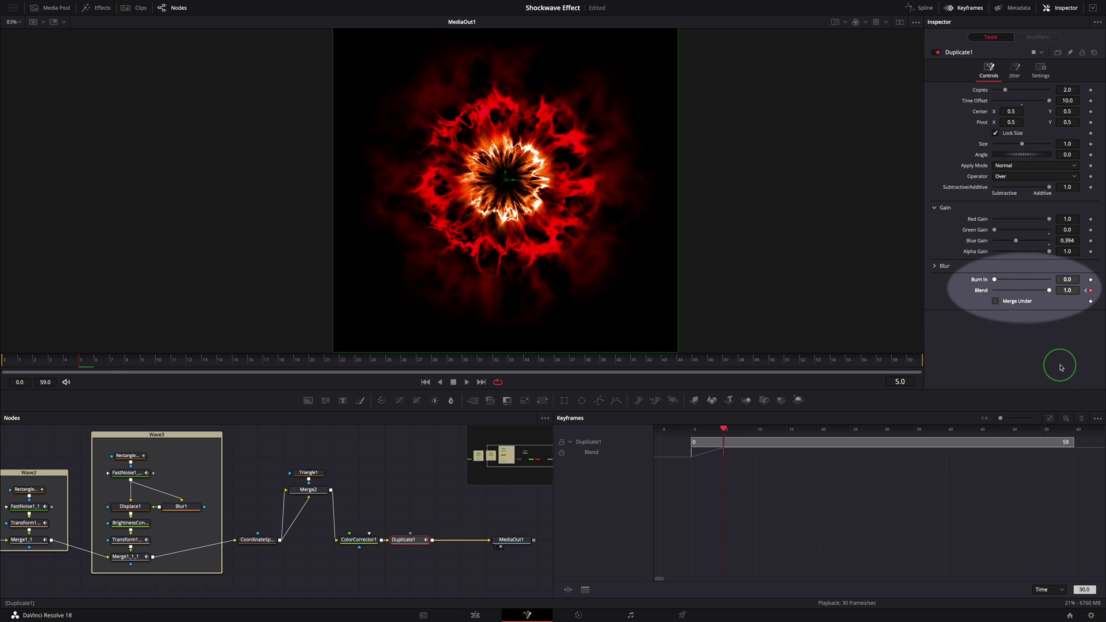
- Play back the fade-in, then inspect the ring at frames 17 and 13
key("space")
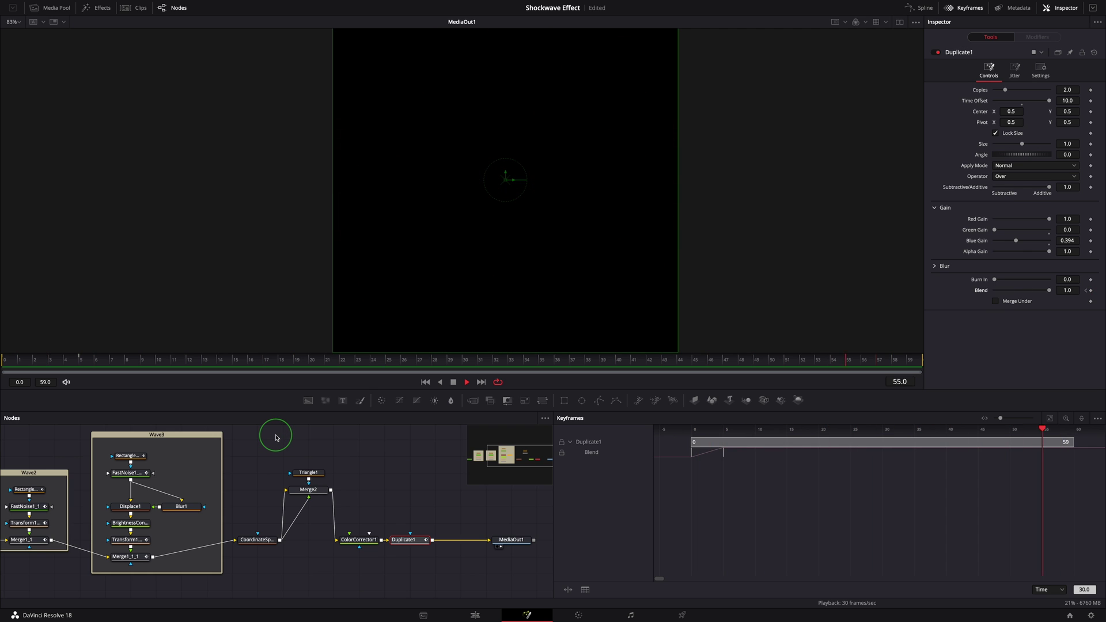
key("space")
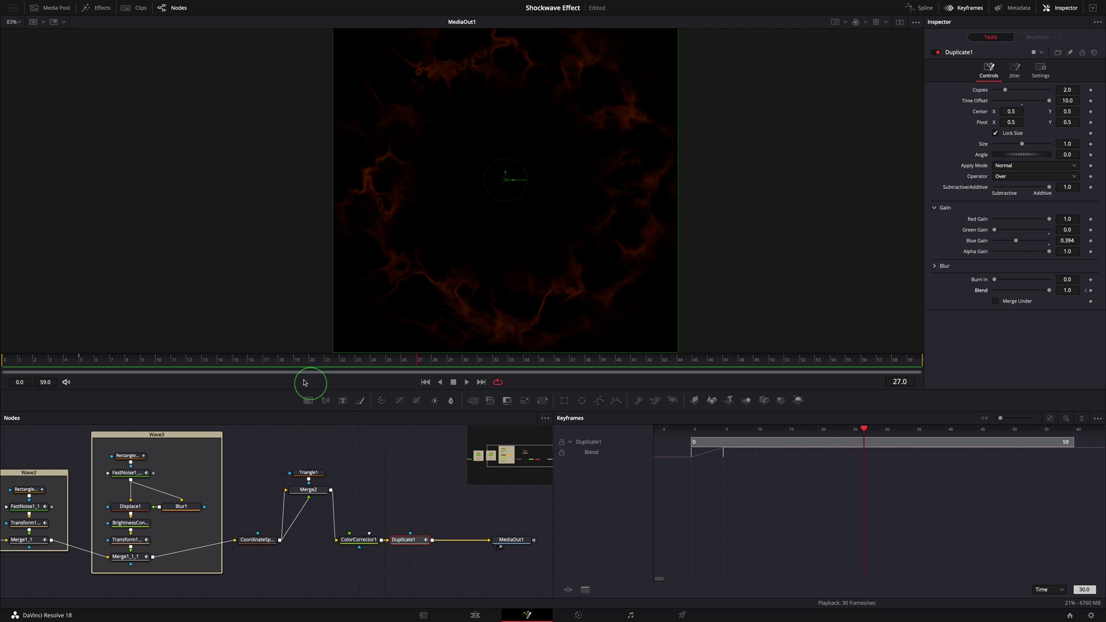
left_click_drag(281, 375, 272, 368)
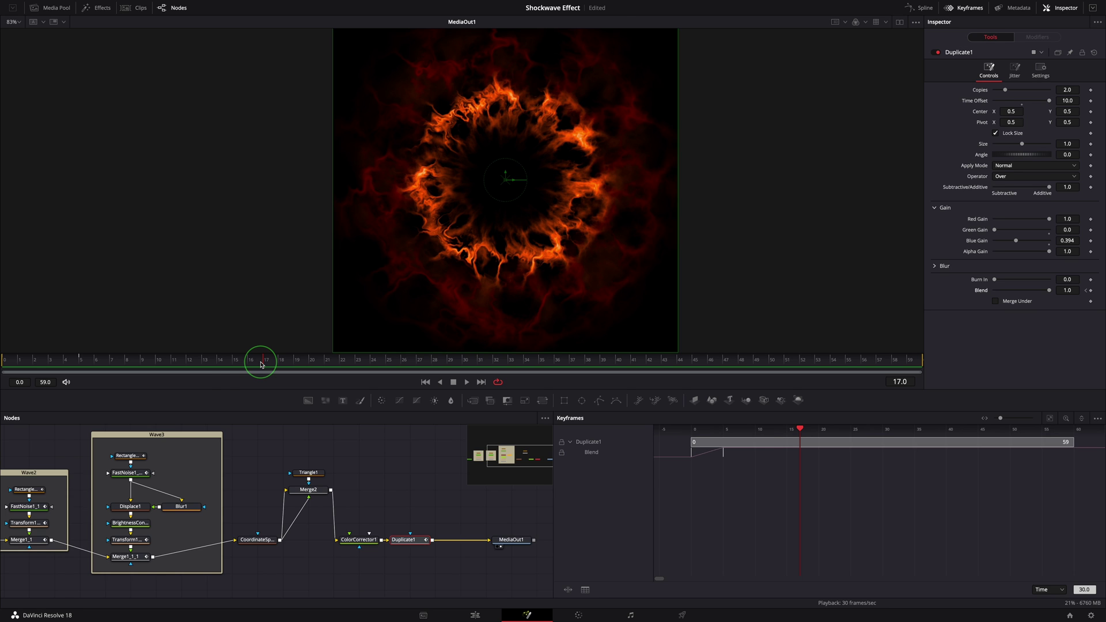
left_click_drag(261, 364, 205, 365)
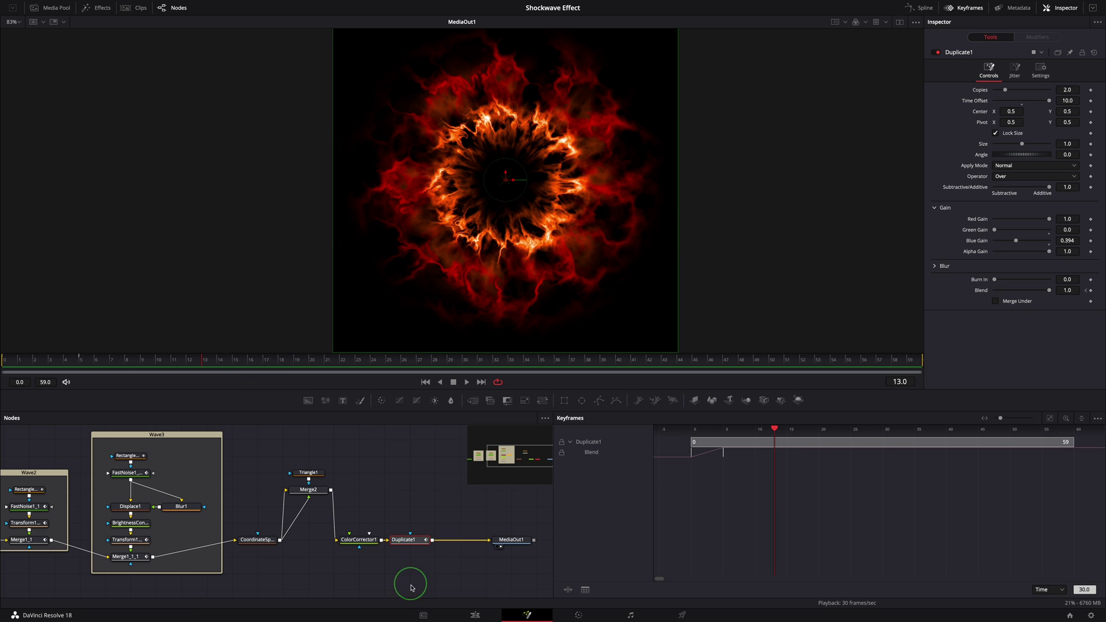
- Add a KeyframeStretcher1 node between Duplicate1 and MediaOut1
key("shift+space")
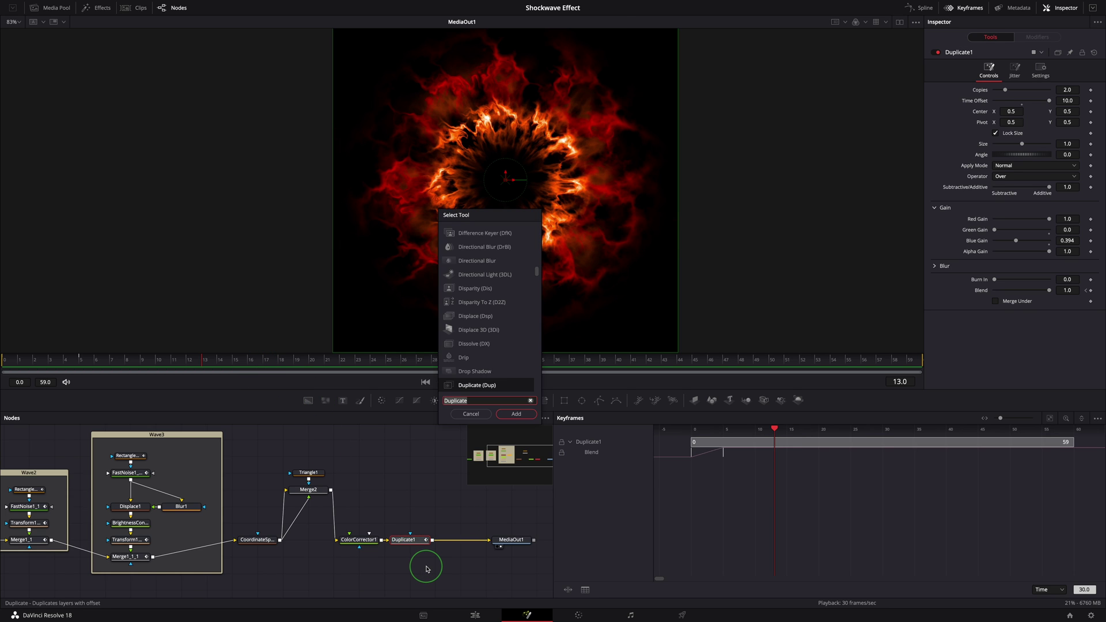
type("key")
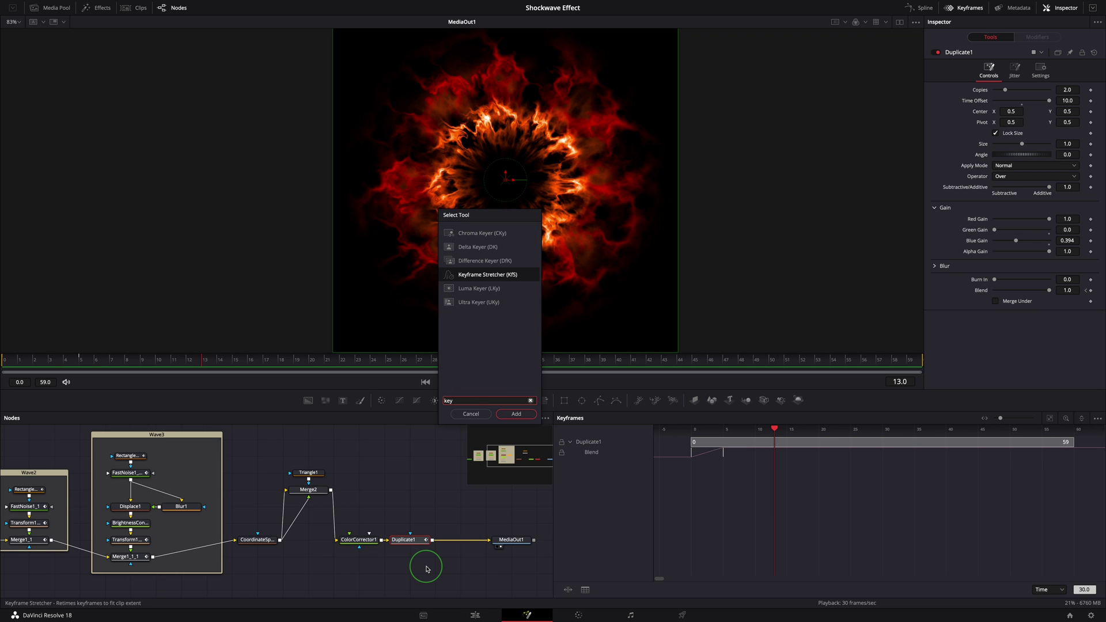
left_click(445, 279)
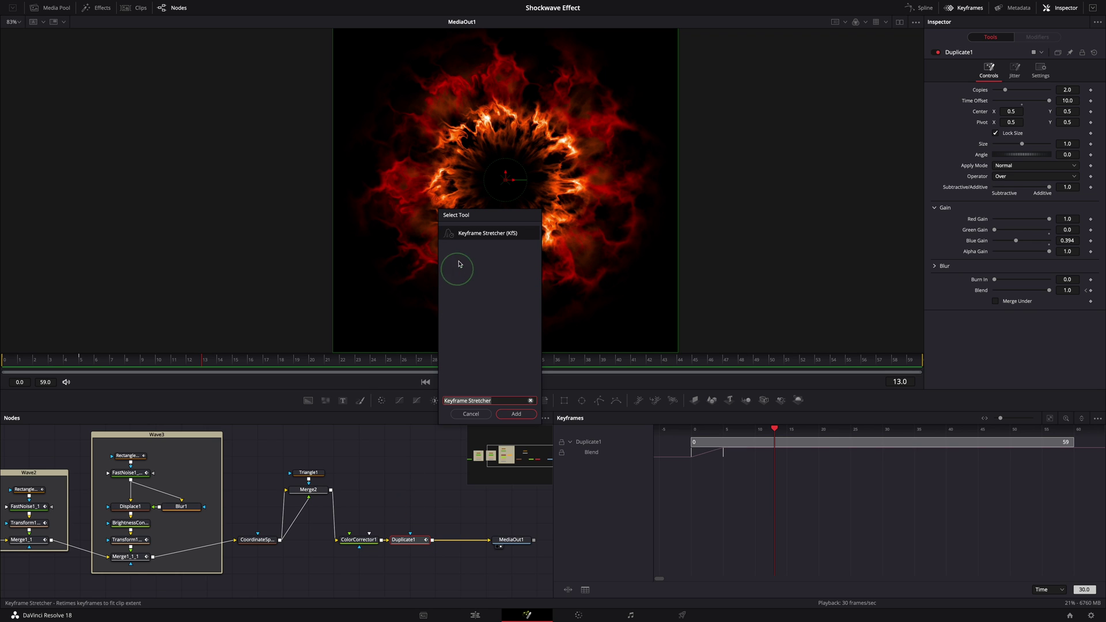
left_click(513, 413)
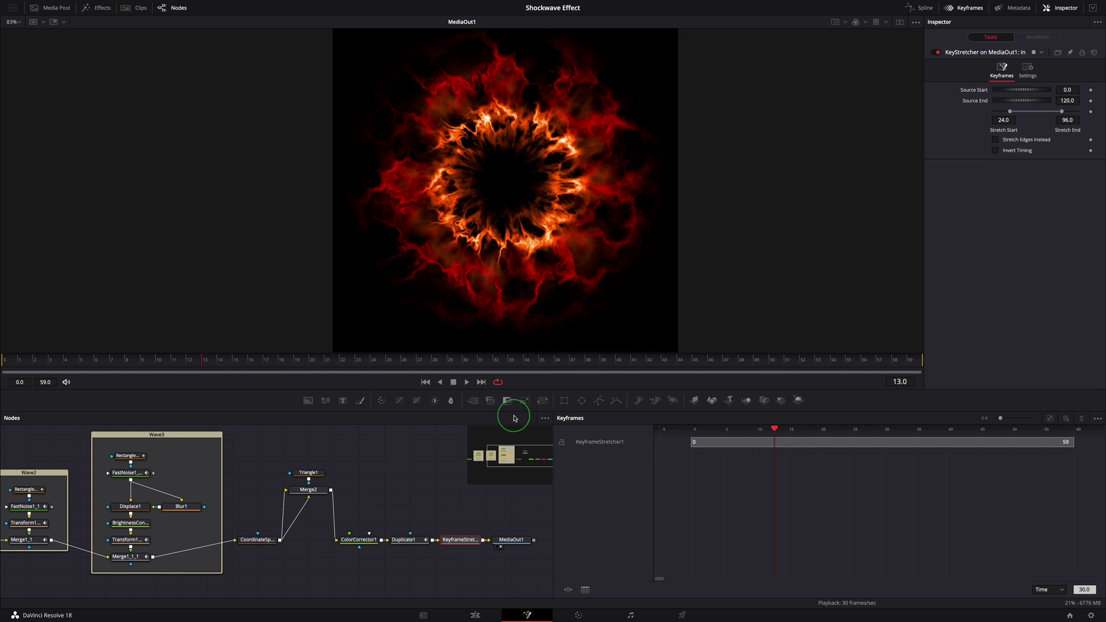
left_click(458, 539)
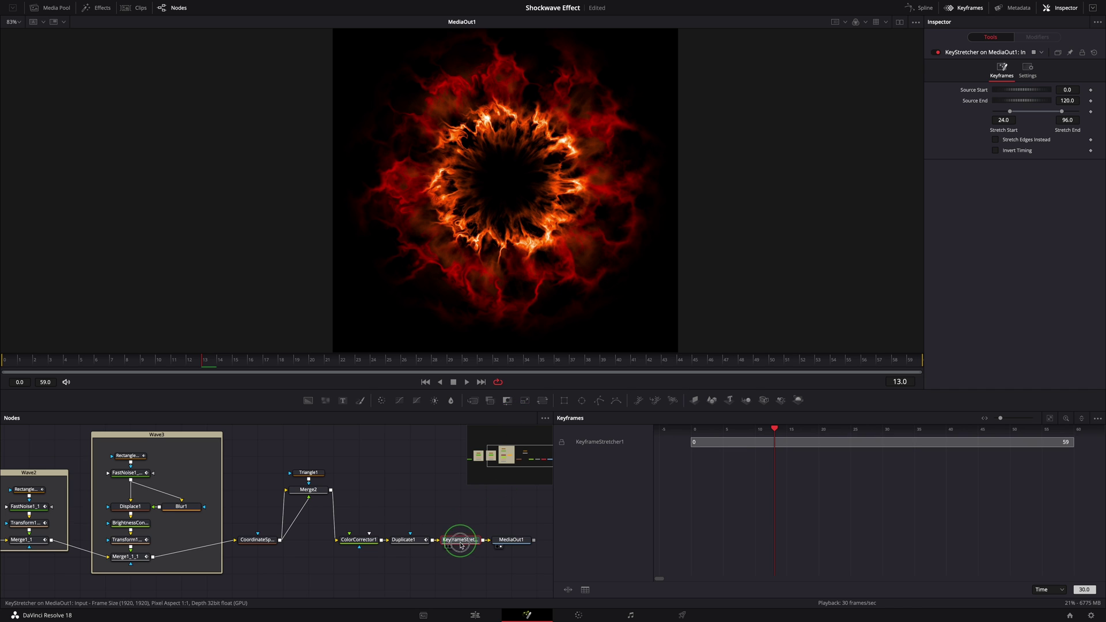
left_click_drag(506, 539, 532, 539)
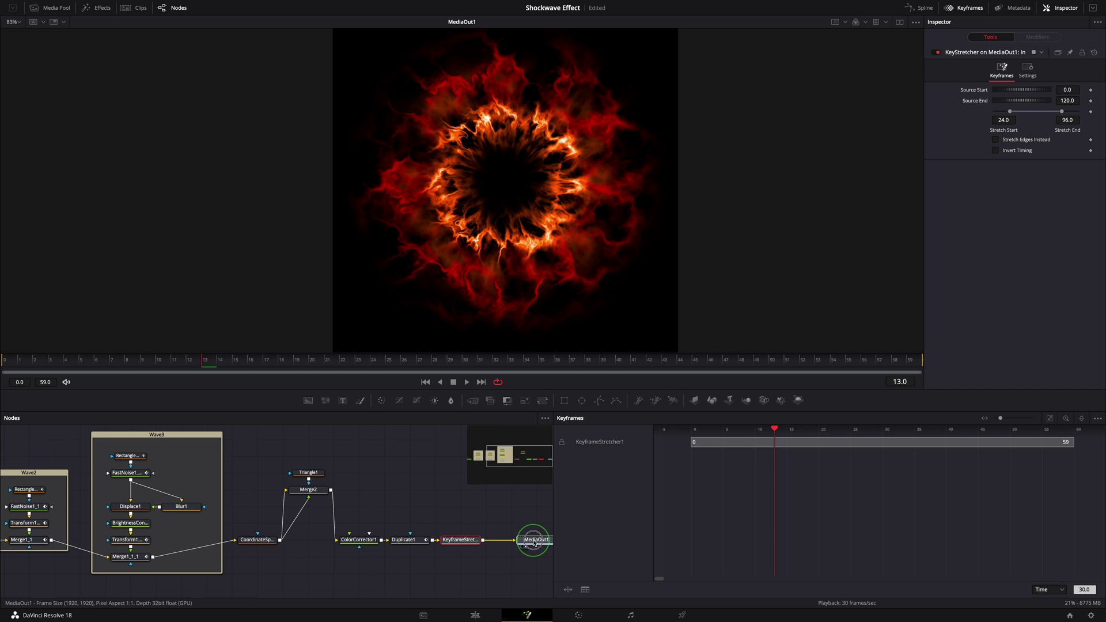
- Set KeyframeStretcher1's Source End to 30 with Stretch running 0 to 30
left_click(468, 541)
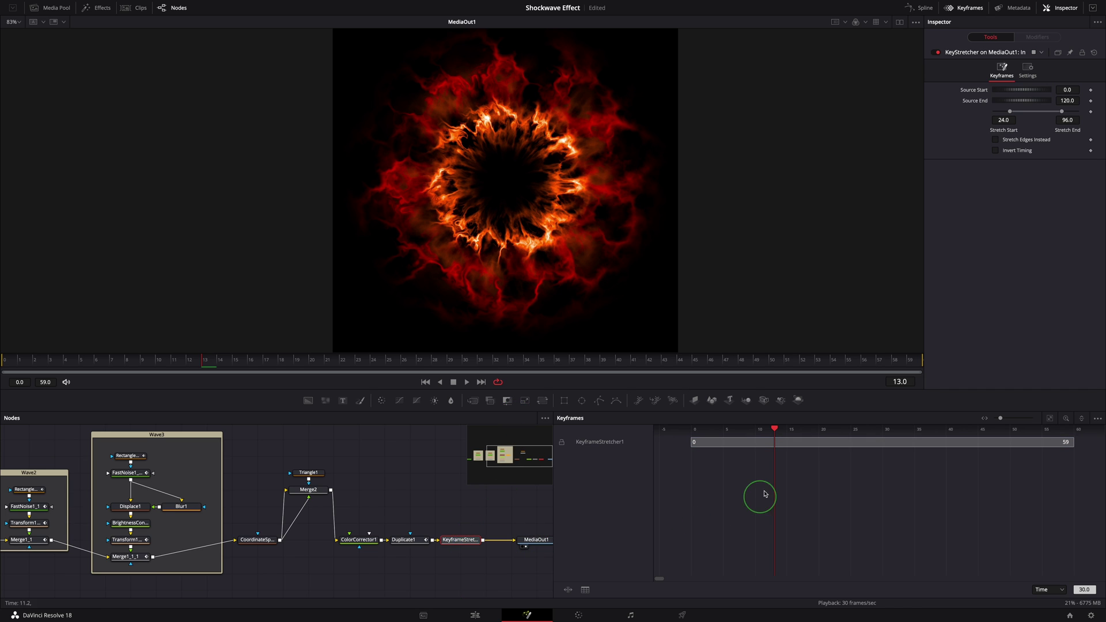
left_click(1073, 100)
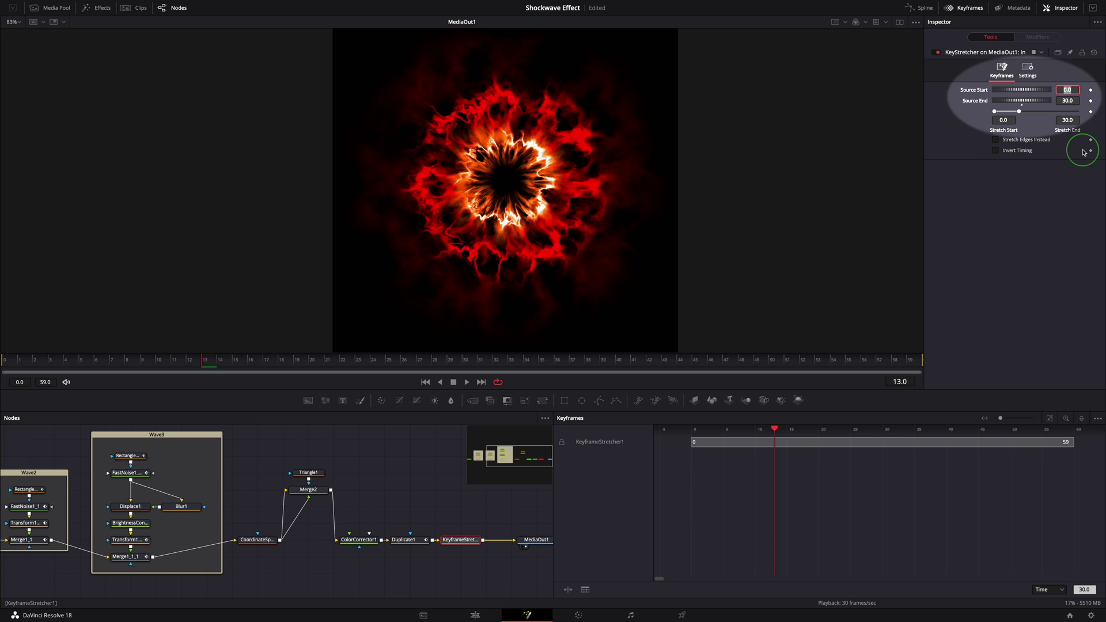
scroll(429, 508, "left", 2)
left_click(965, 7)
scroll(633, 490, "left", 7)
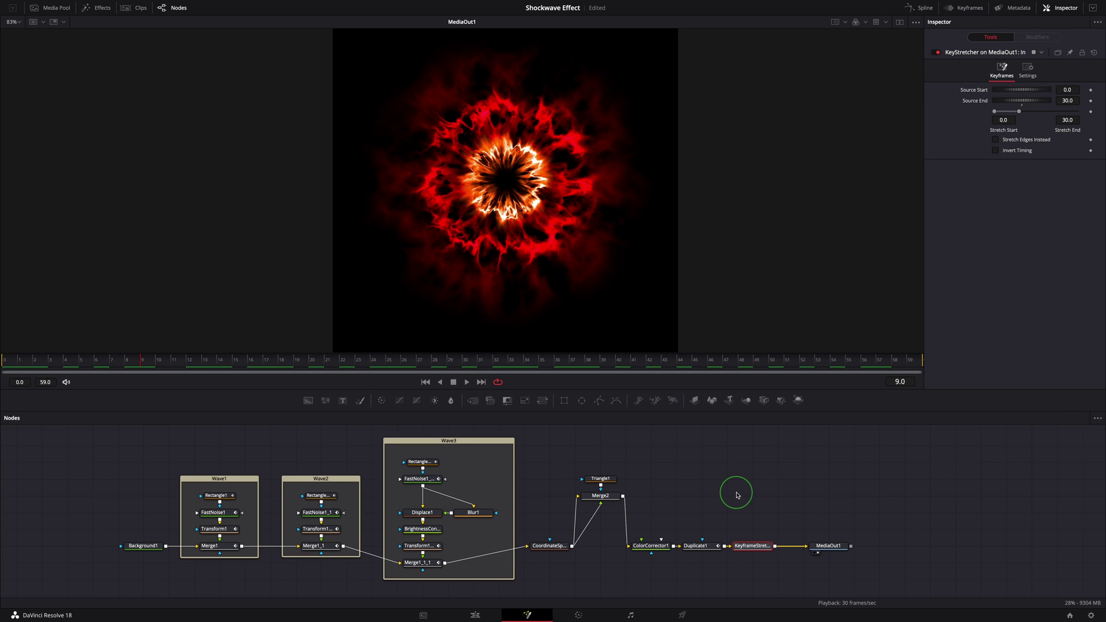
- Select all the shockwave nodes, create a macro from them, and name it Essential Shockwave
left_click_drag(94, 433, 734, 572)
left_click(662, 551)
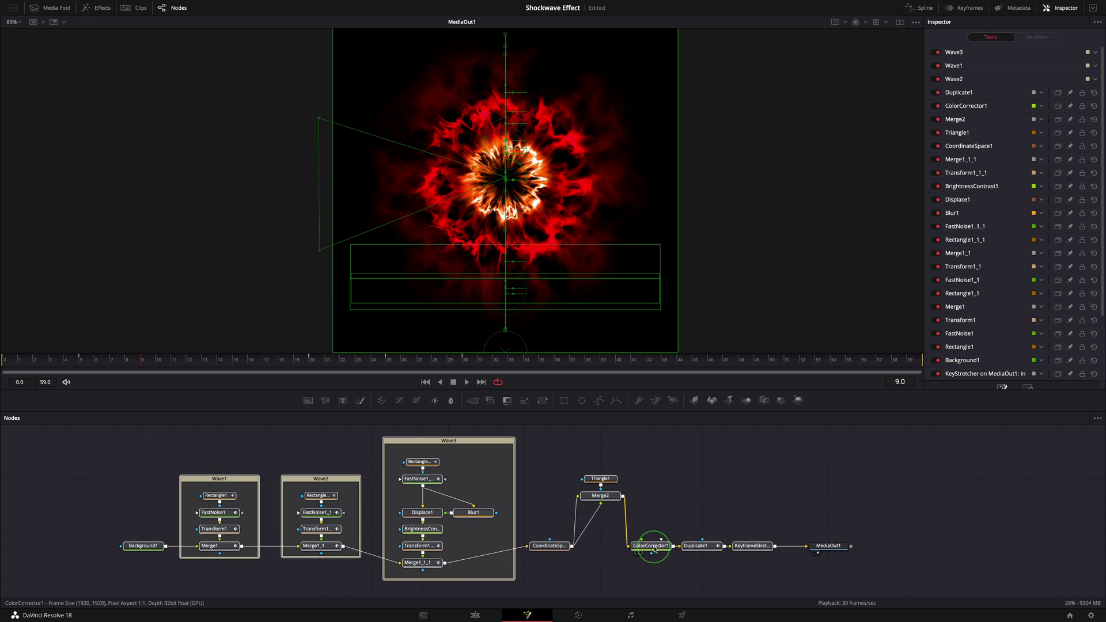
right_click(655, 550)
mouse_move(685, 408)
left_click(785, 404)
left_click(556, 196)
type("Essential Shockwave")
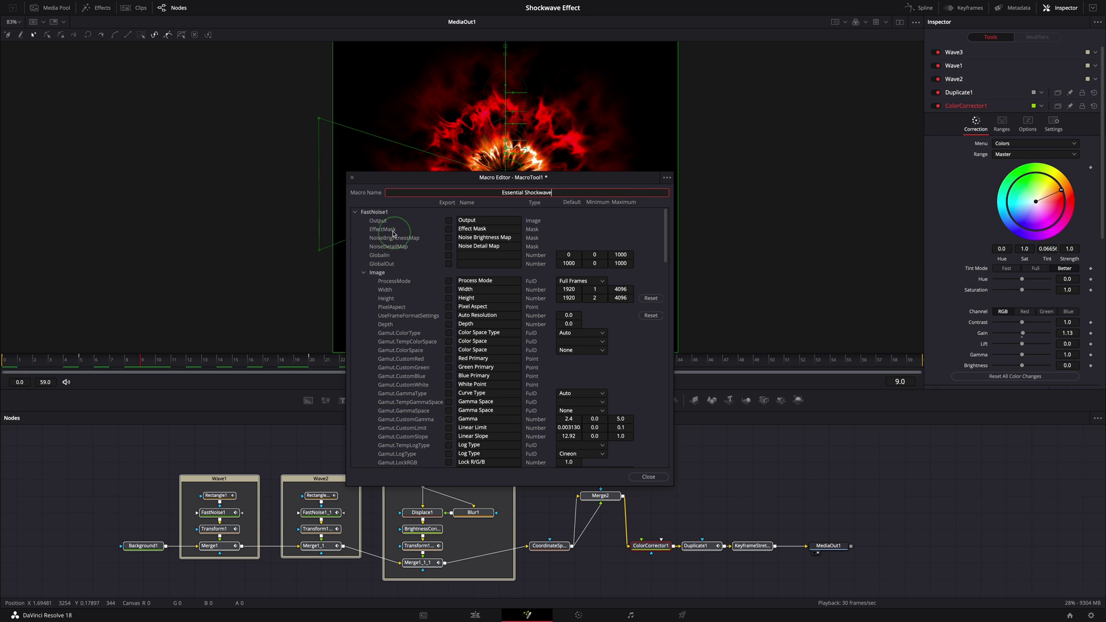
- Collapse FastNoise1 and expand ColorCorrector1's parameters in the Macro Editor
left_click(374, 212)
scroll(486, 360, "down", 5)
left_click(355, 437)
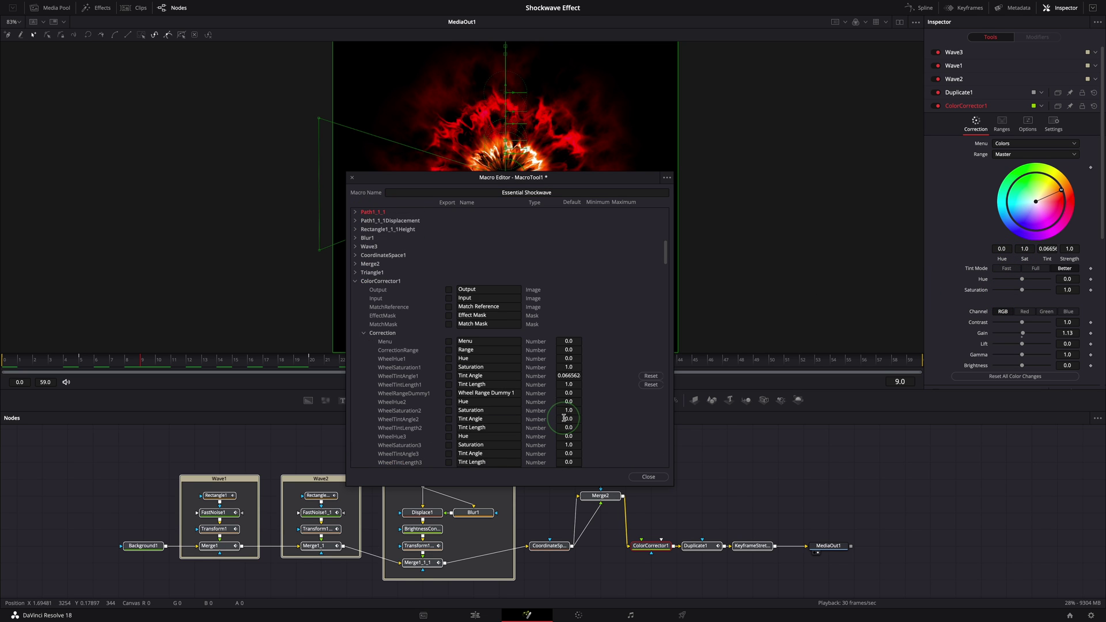
scroll(438, 295, "down", 5)
scroll(413, 327, "down", 20)
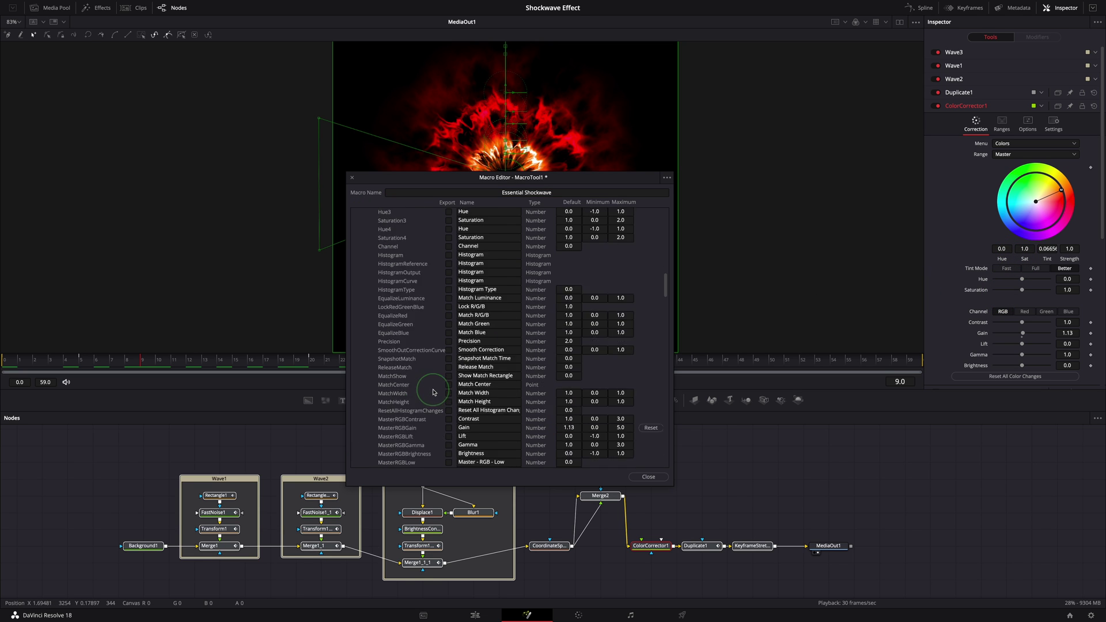
scroll(440, 331, "up", 20)
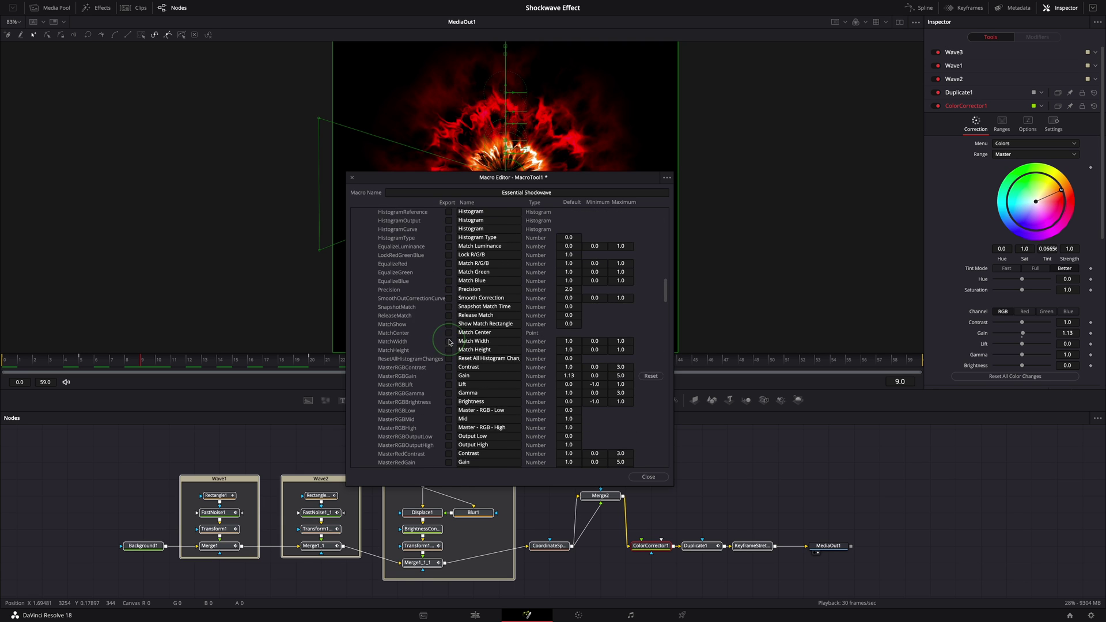
scroll(452, 346, "down", 1)
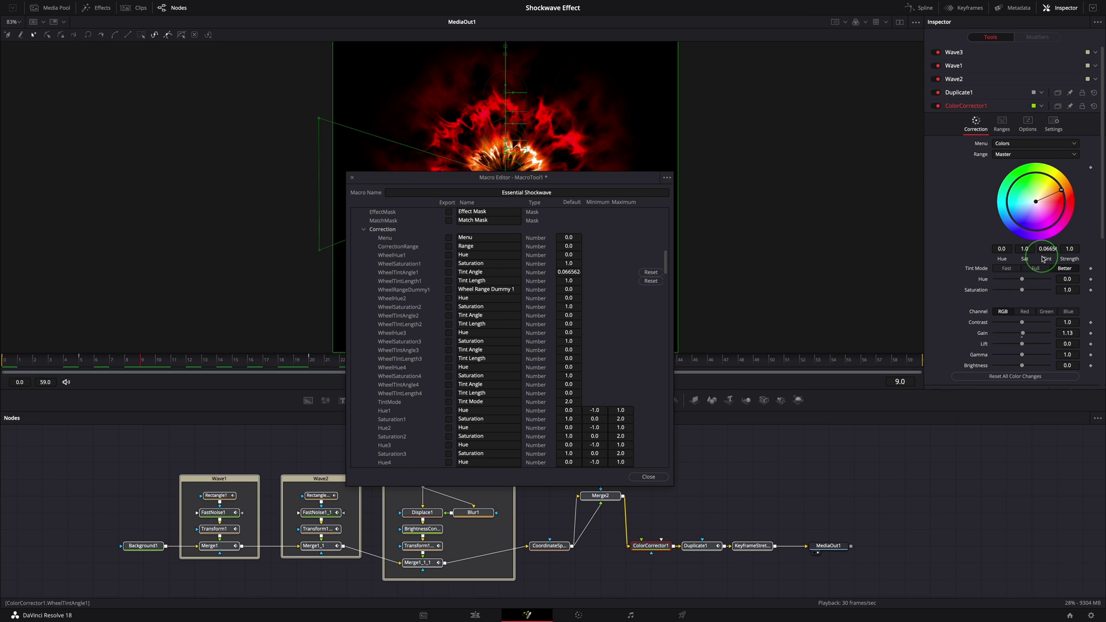
scroll(1043, 260, "down", 3)
scroll(1062, 271, "up", 1)
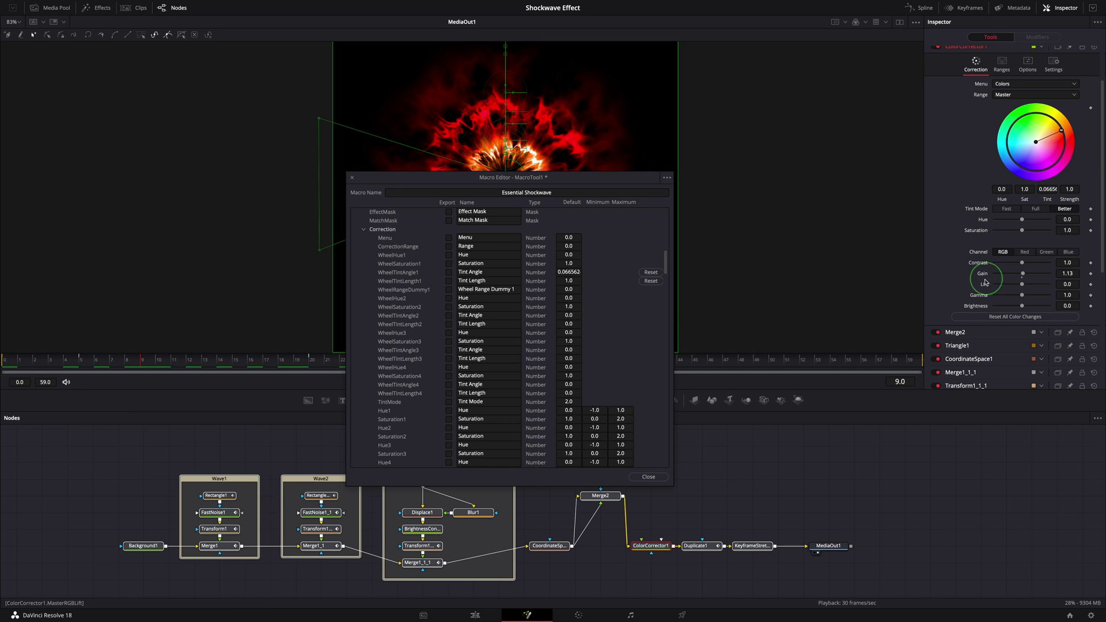
scroll(507, 360, "down", 4)
- Mark ColorCorrector1's Hue, Saturation and master Contrast for export, then open the macro's save options
left_click(448, 306)
left_click(449, 315)
scroll(481, 335, "down", 8)
left_click(448, 341)
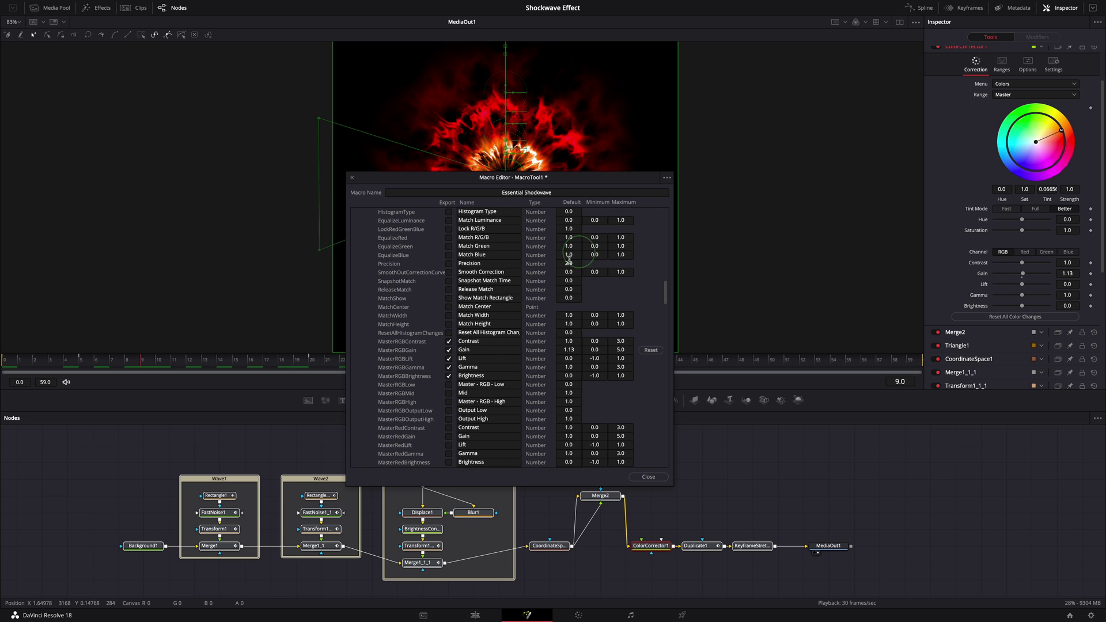
left_click(662, 190)
left_click(666, 179)
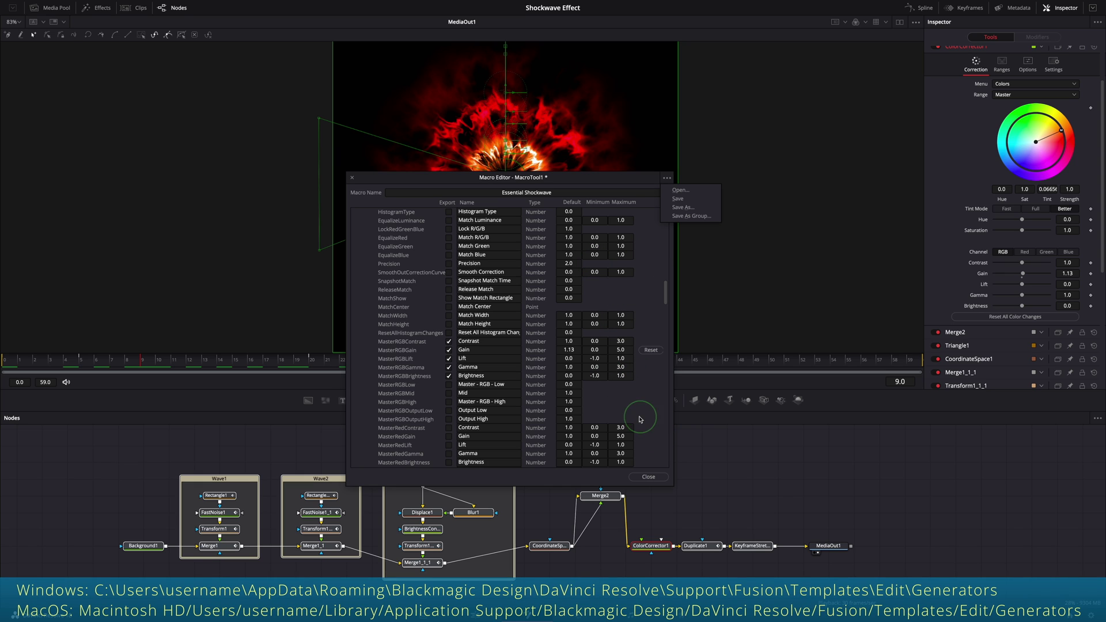
- Close the Macro Editor without saving changes and return to the Edit page timeline
left_click(652, 478)
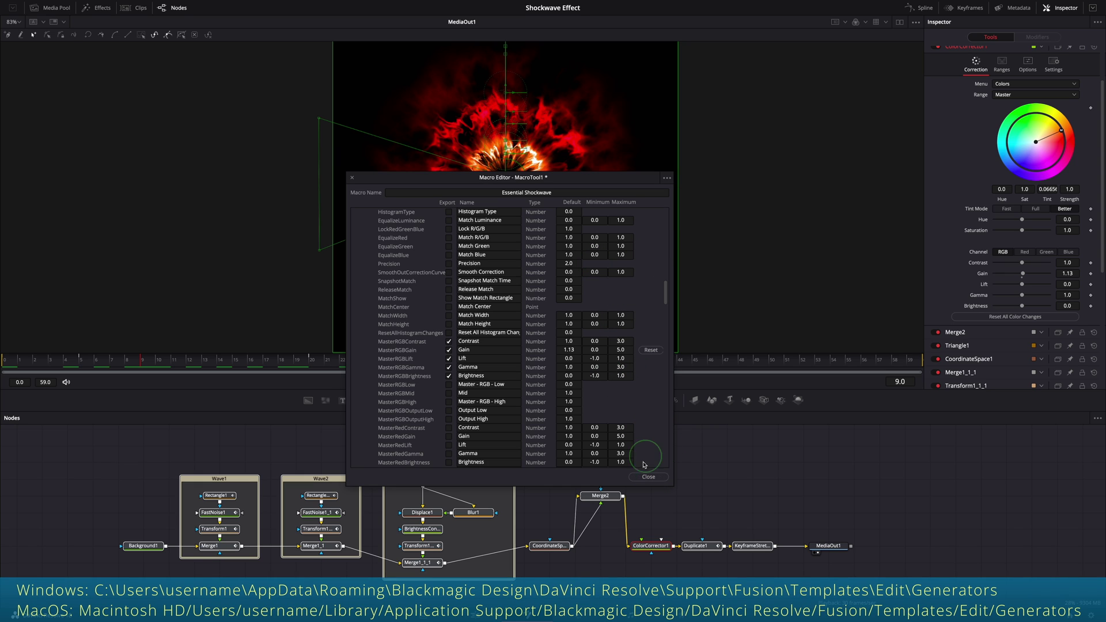
left_click(646, 477)
left_click(493, 334)
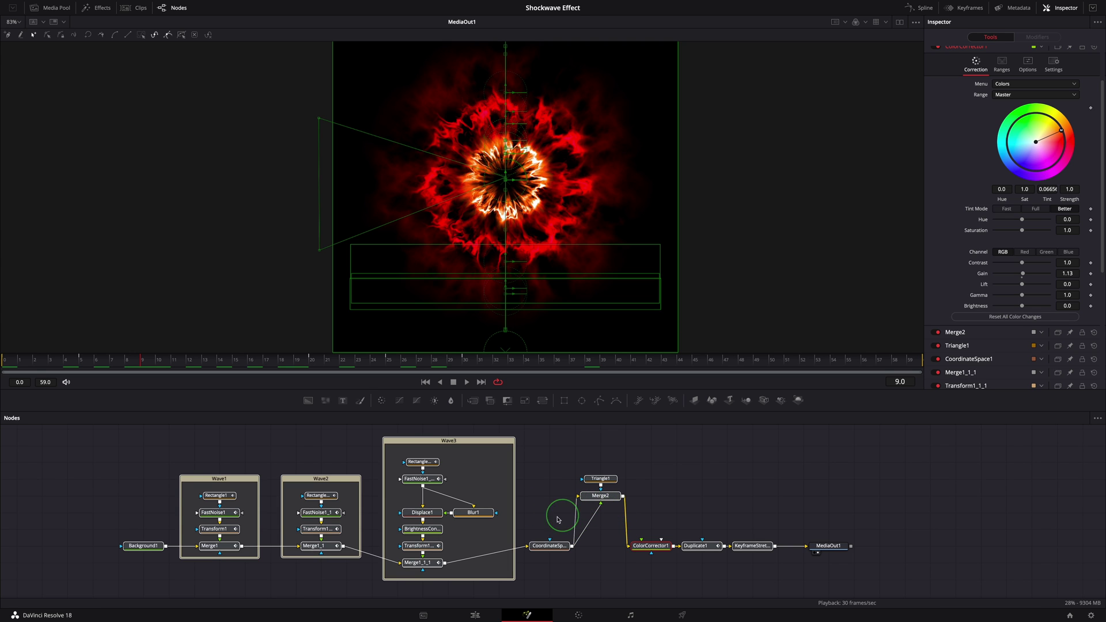
left_click(476, 615)
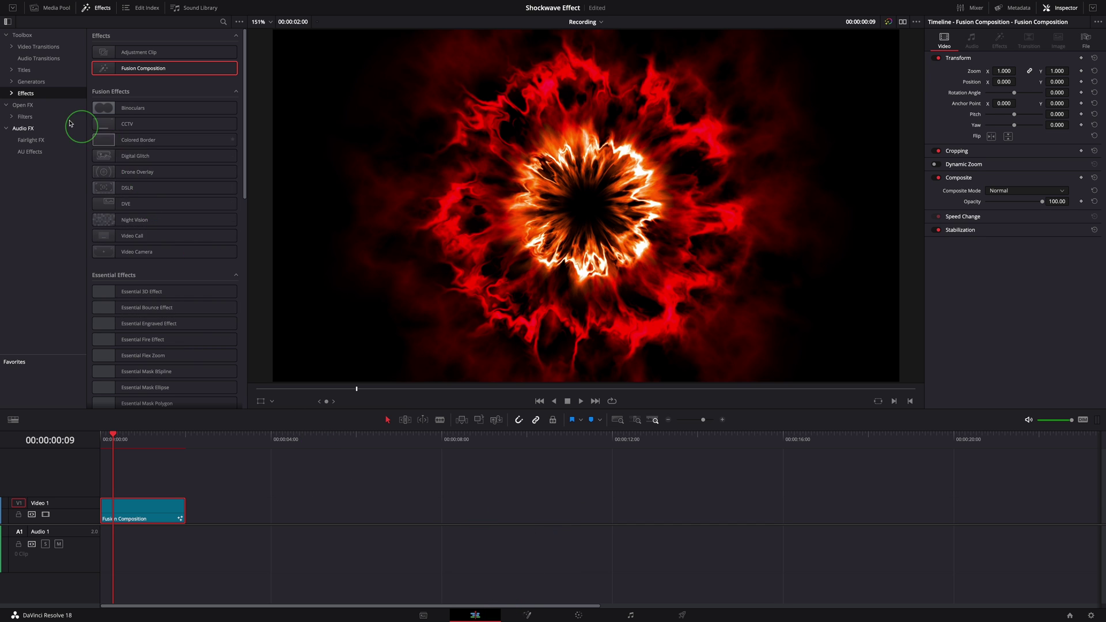
- Place Essential Shockwave from Essential Generators onto Video 1 at 3 seconds
left_click(17, 84)
left_click(12, 82)
left_click(37, 93)
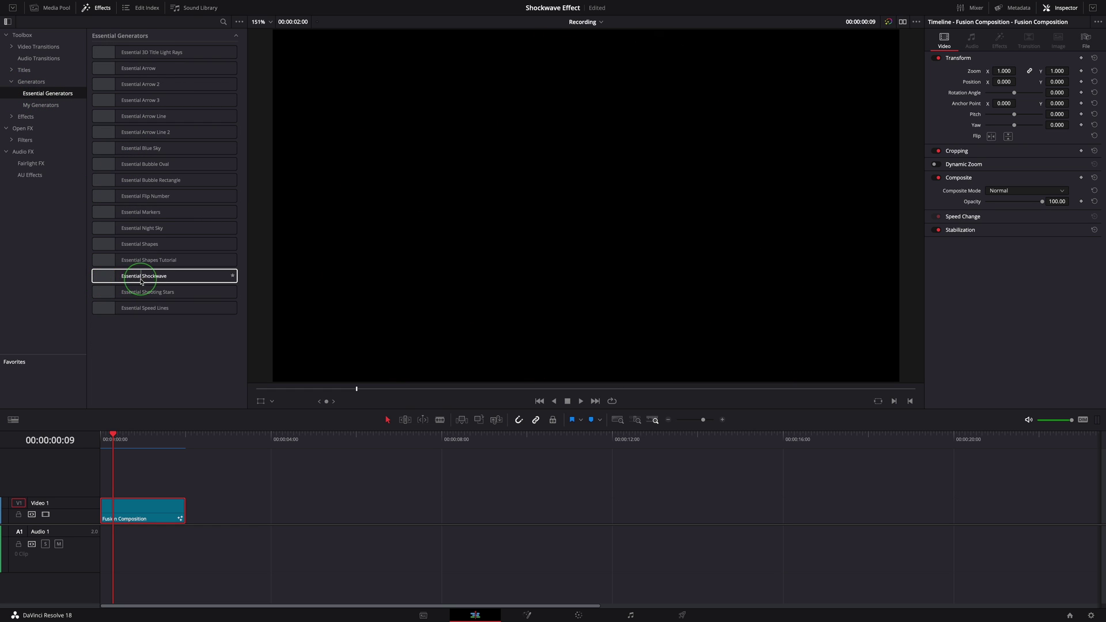
left_click_drag(138, 281, 247, 481)
- Preview the shockwave clip and trim its end edge back to 00:00:05:00
left_click(232, 453)
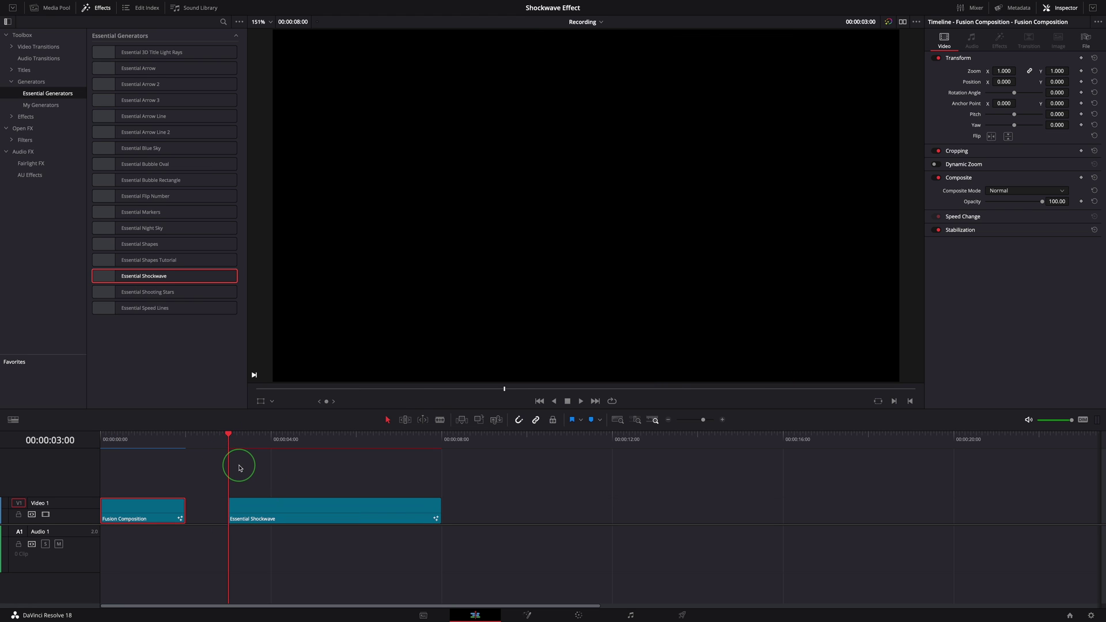
key("space")
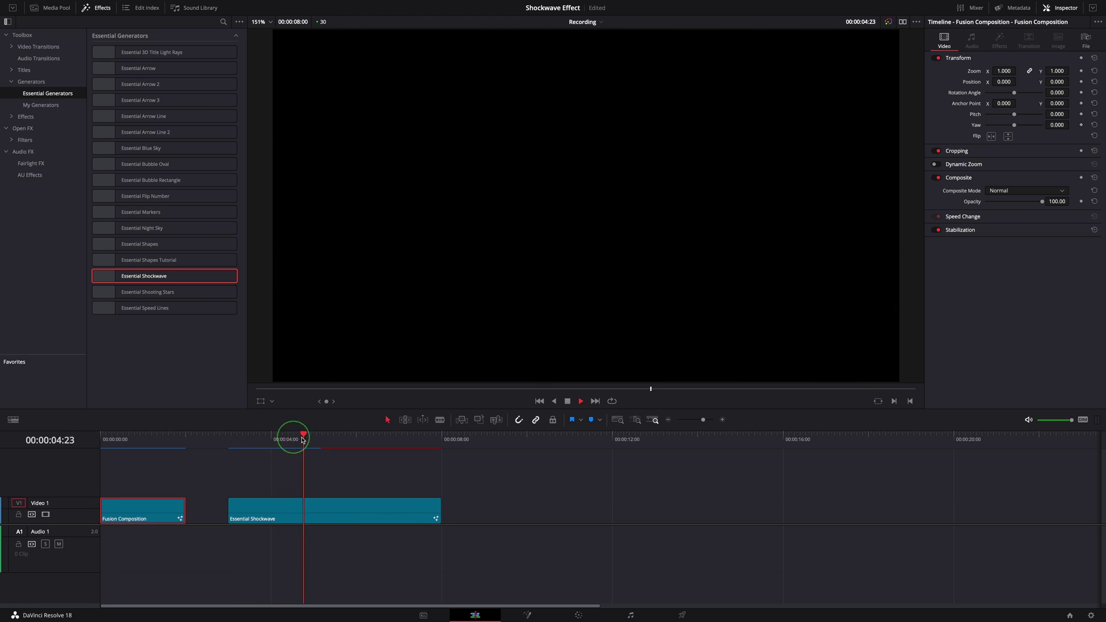
left_click_drag(309, 440, 229, 439)
left_click(306, 500)
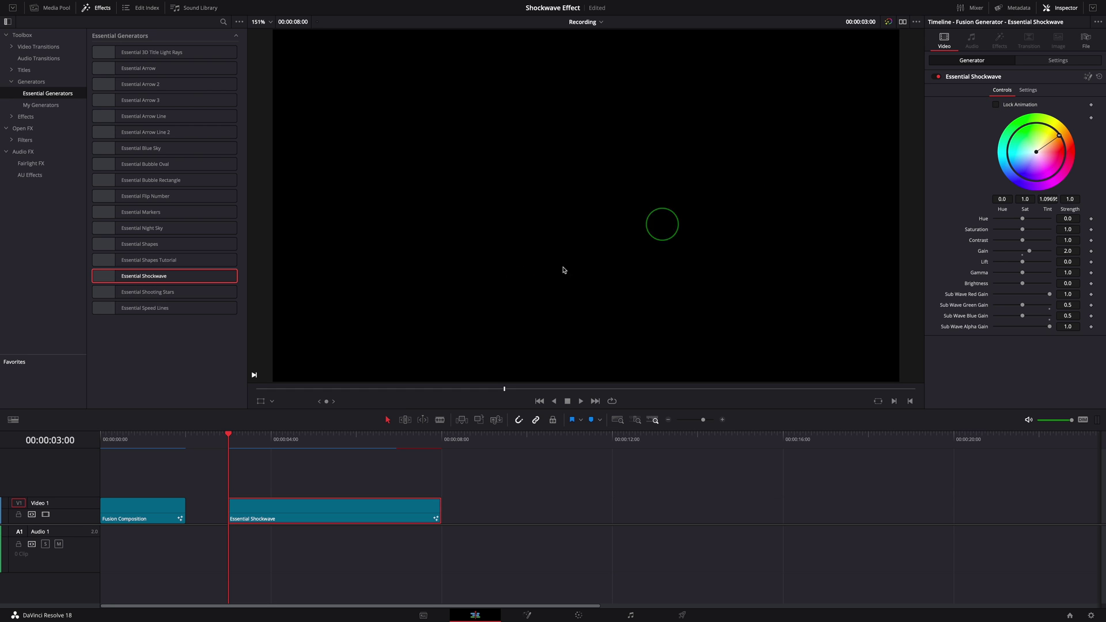
key("space")
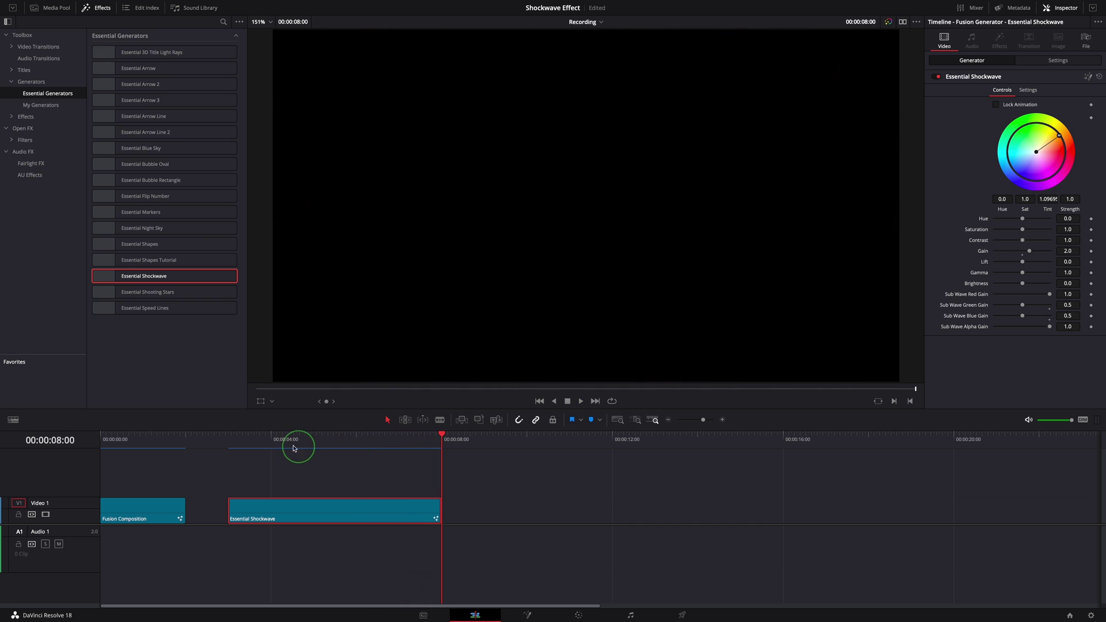
left_click(231, 437)
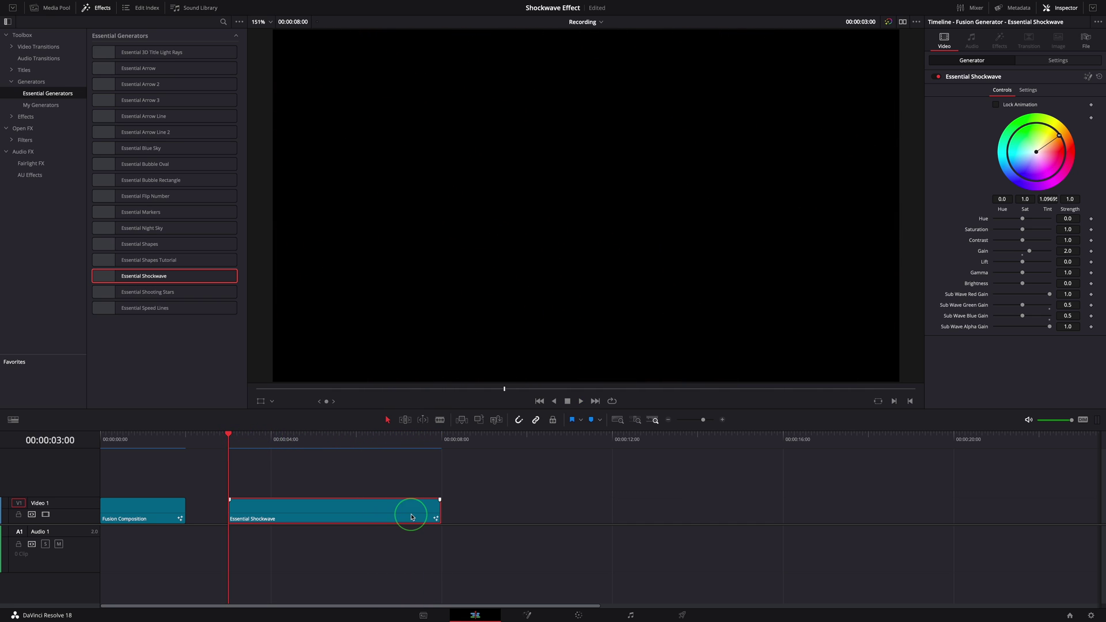
left_click_drag(434, 507, 306, 511)
key("space")
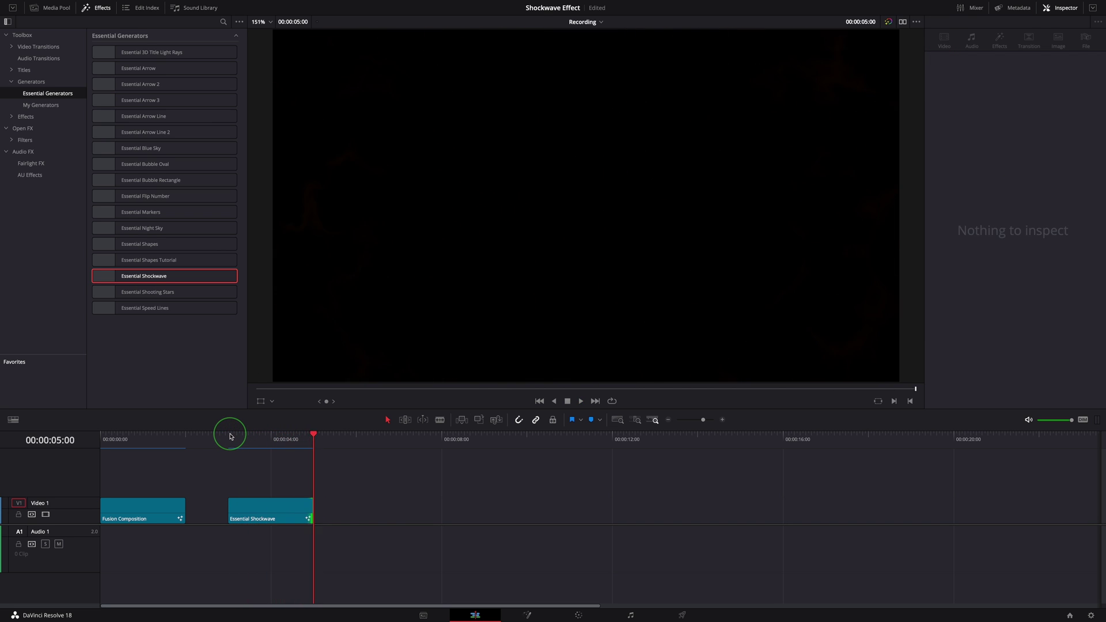
- Shift the shockwave clip's tint around the colour wheel and lower its saturation to 0.33
left_click(243, 438)
left_click(262, 506)
mouse_move(1056, 138)
left_mouse_down()
mouse_move(1058, 154)
mouse_move(1034, 183)
mouse_move(1010, 153)
mouse_move(1035, 133)
mouse_move(1048, 137)
left_mouse_up()
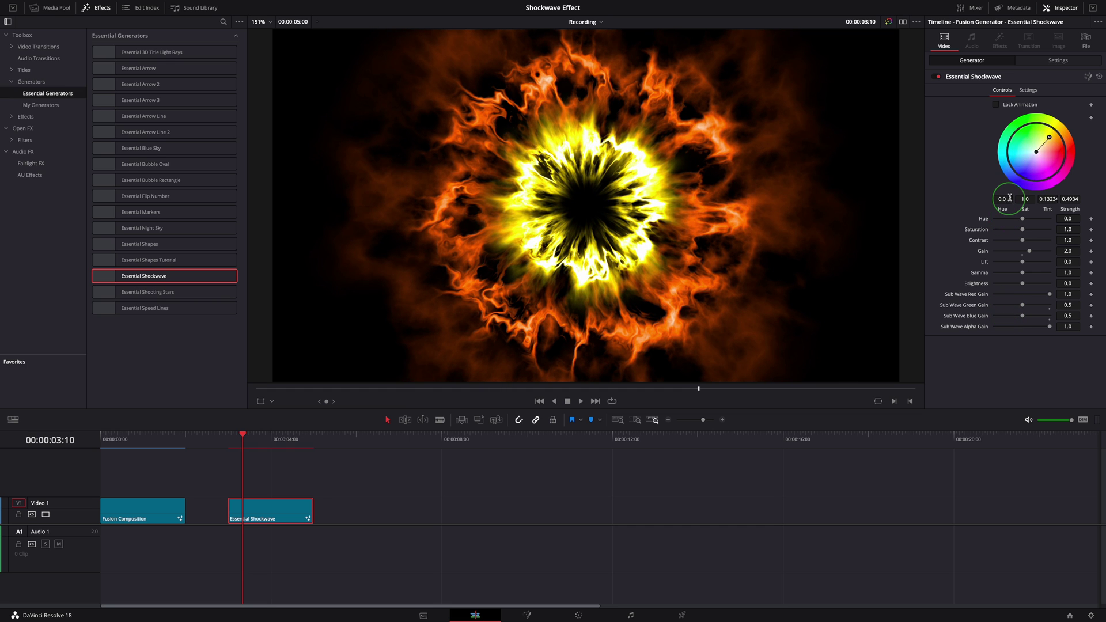
left_click_drag(1023, 230, 1003, 229)
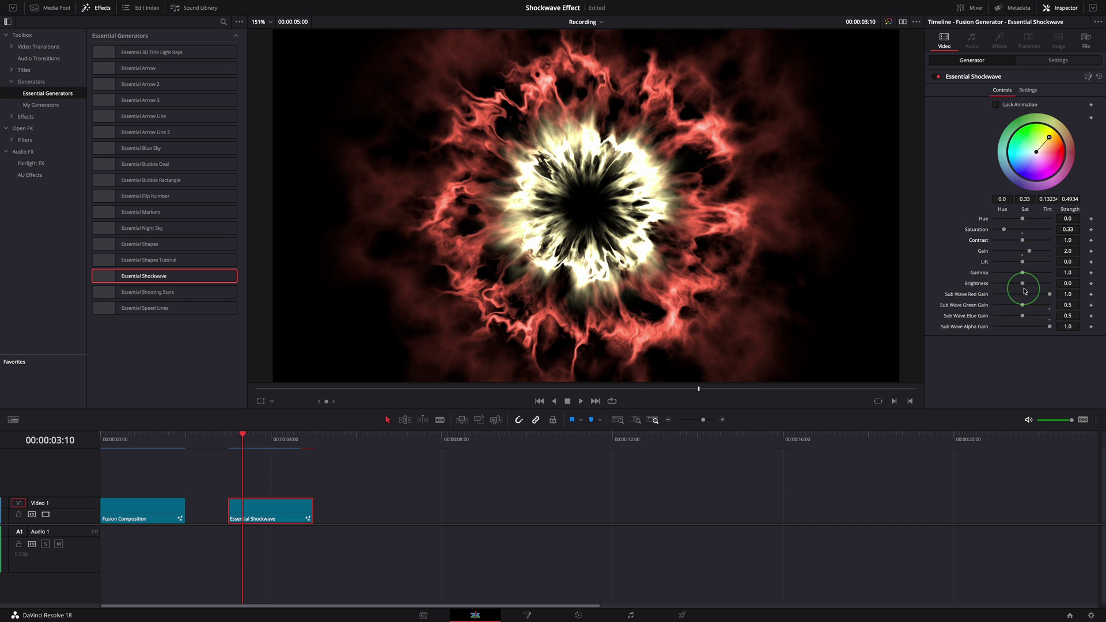
- Raise the sub wave green and blue gains (blue 1.0), drop red to 0.189, and preview
mouse_move(1022, 305)
left_mouse_down()
mouse_move(1046, 304)
mouse_move(1005, 316)
left_mouse_up()
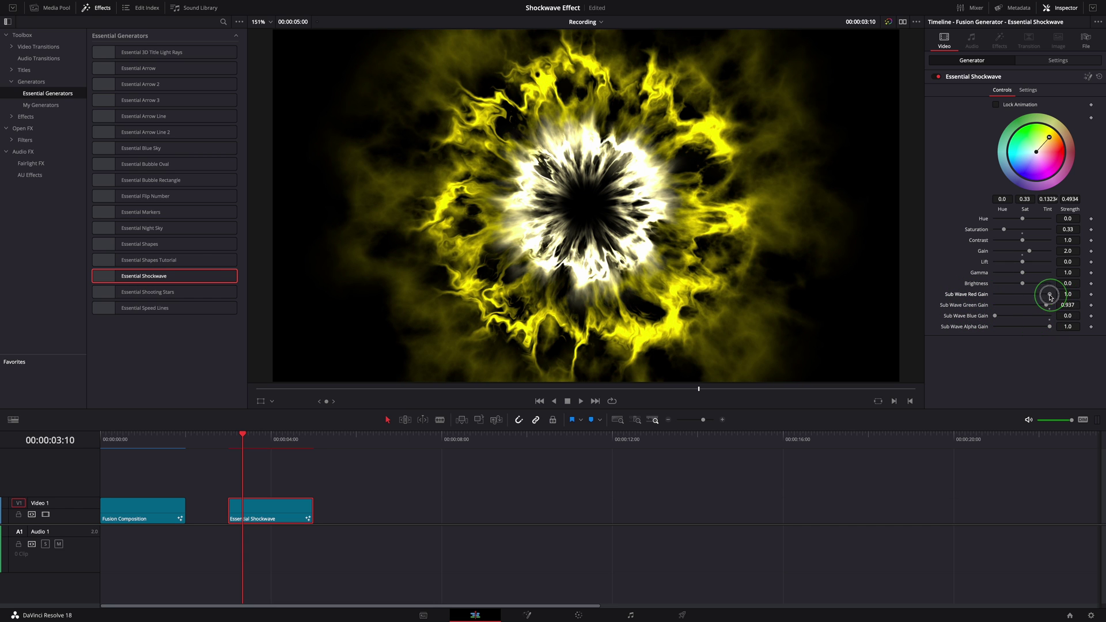
left_click_drag(1042, 297, 1073, 321)
left_click(363, 489)
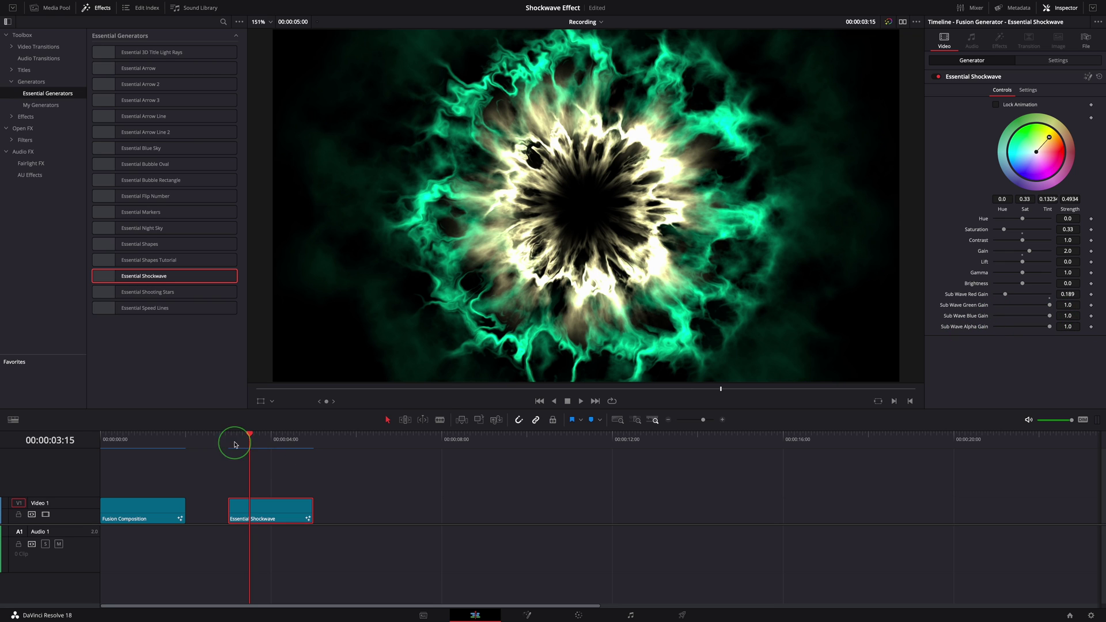
mouse_move(234, 443)
left_mouse_down()
mouse_move(239, 457)
mouse_move(227, 436)
mouse_move(259, 444)
mouse_move(238, 443)
left_mouse_up()
key("space")
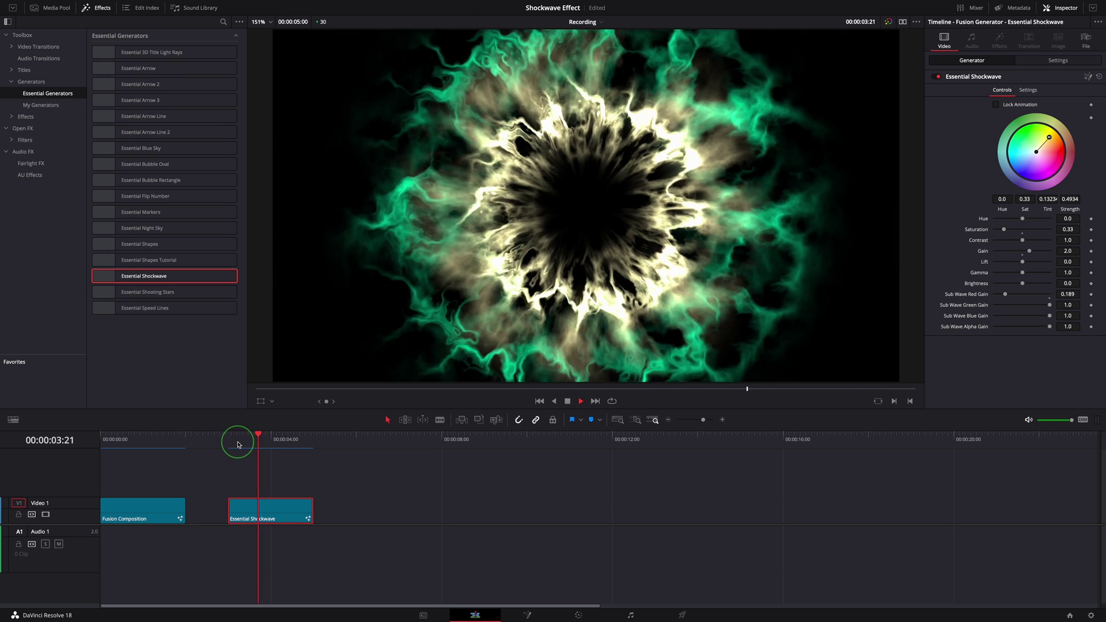
- Turn the Essential Shockwave clip into a new compound clip
key("space")
left_click(232, 442)
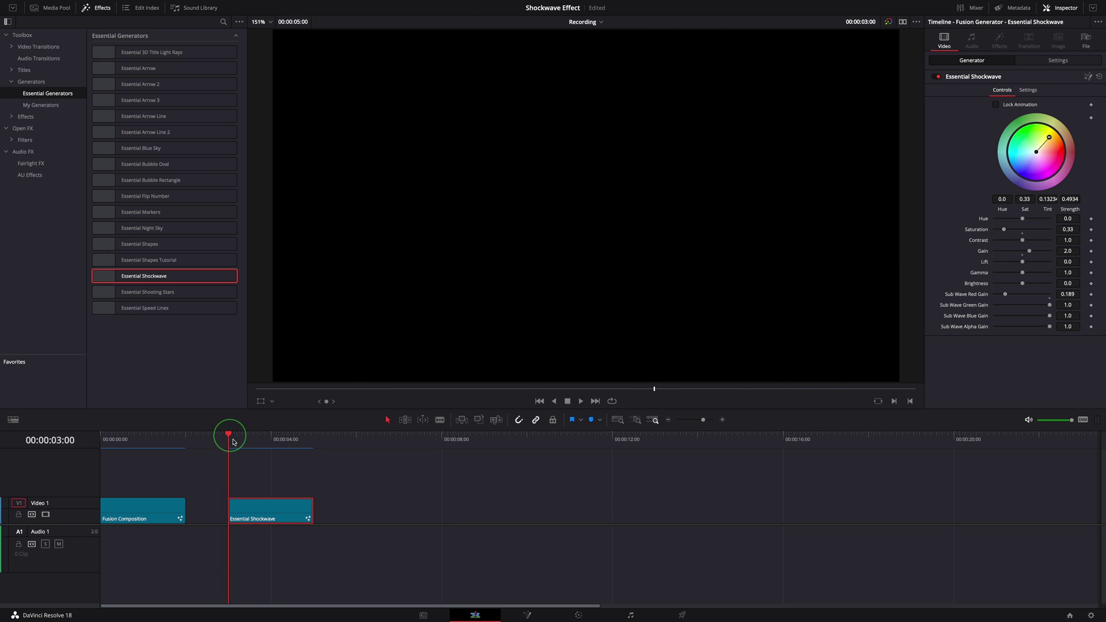
right_click(274, 509)
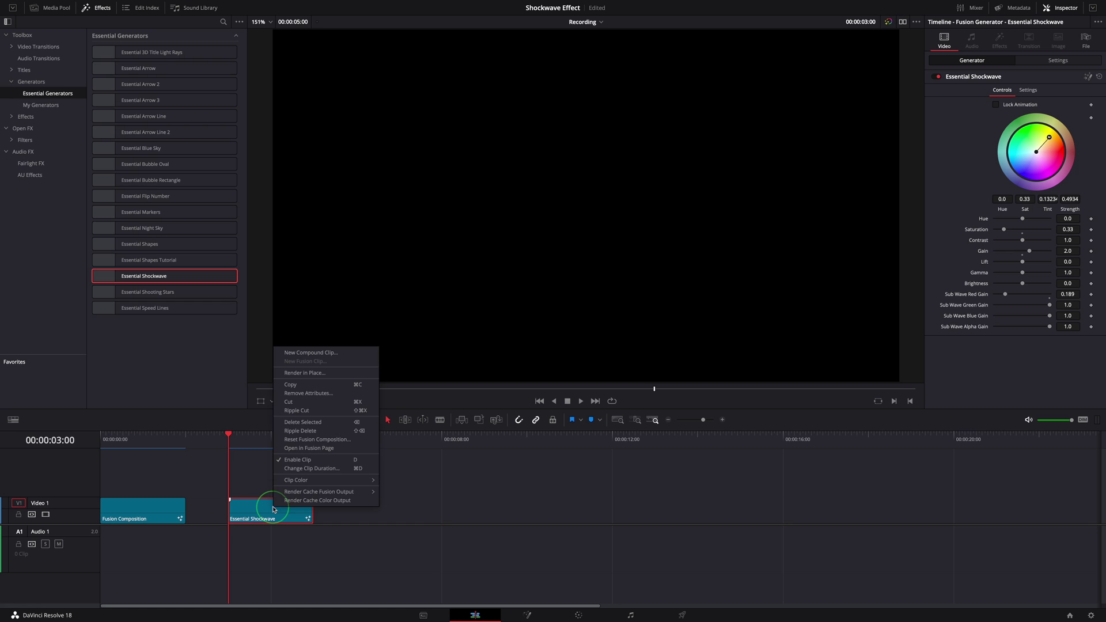
left_click(323, 352)
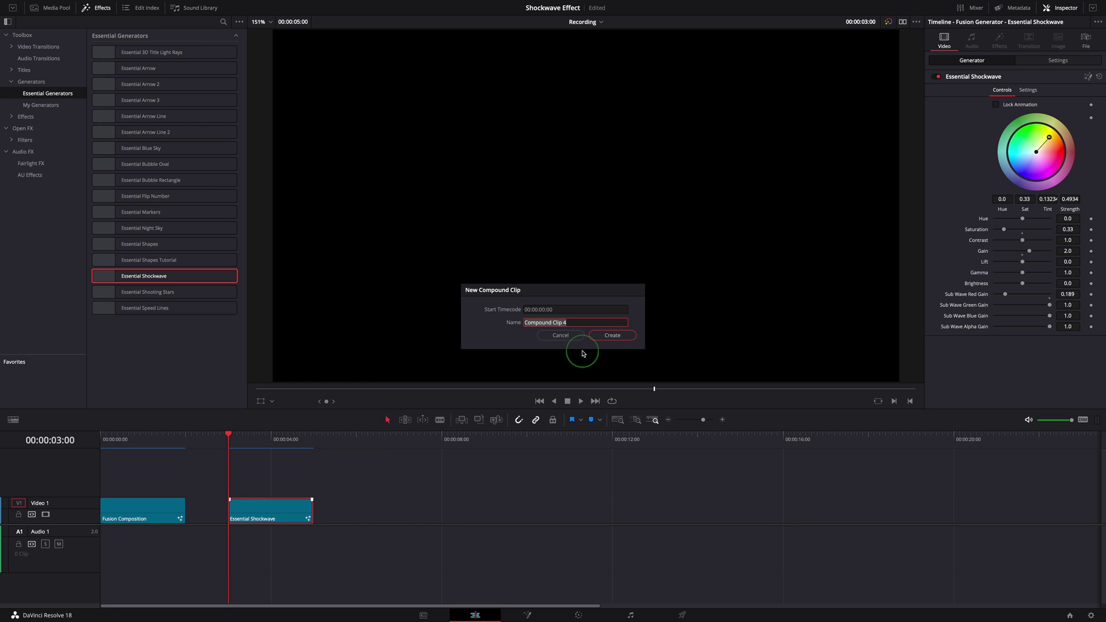
left_click(609, 340)
- Show Compound Clip 4's retime curve and retime speed controls with Ctrl+R
right_click(257, 509)
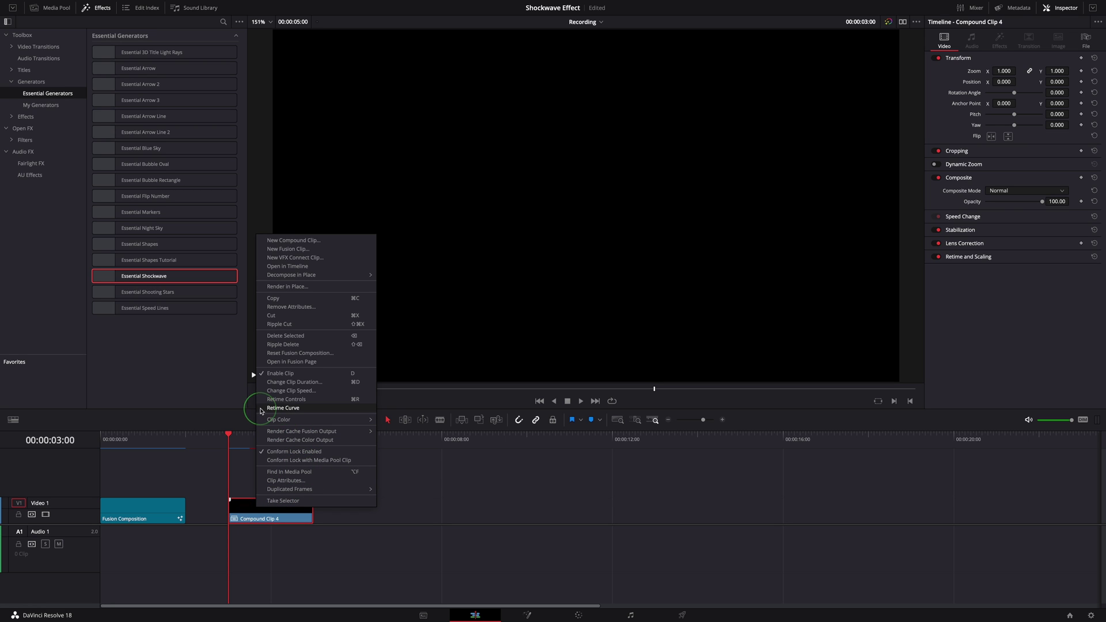
left_click(296, 409)
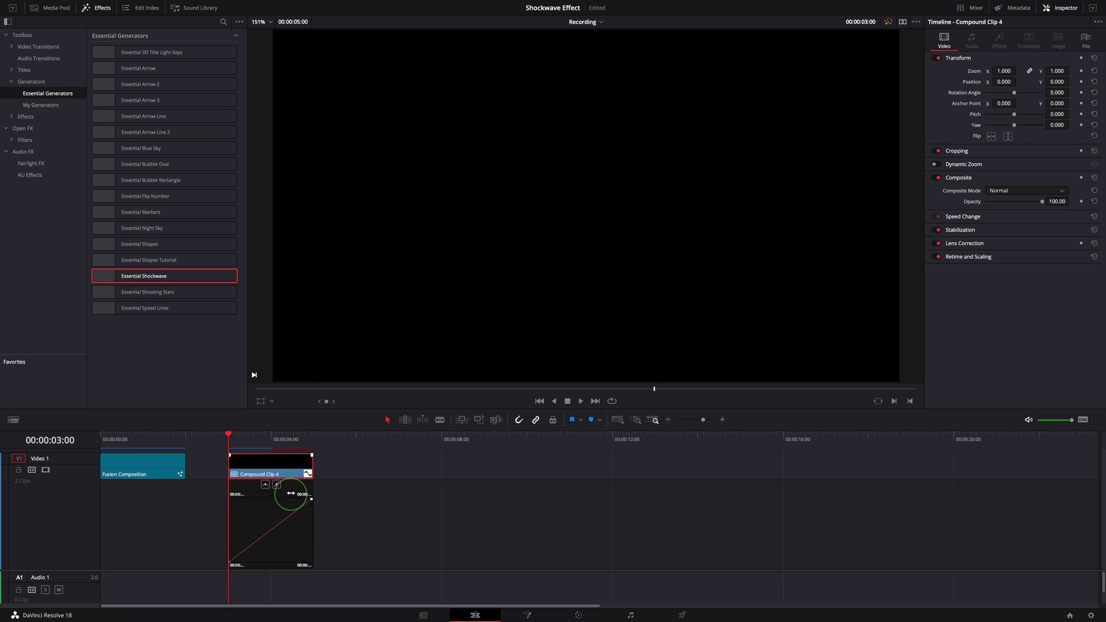
scroll(299, 536, "up", 2)
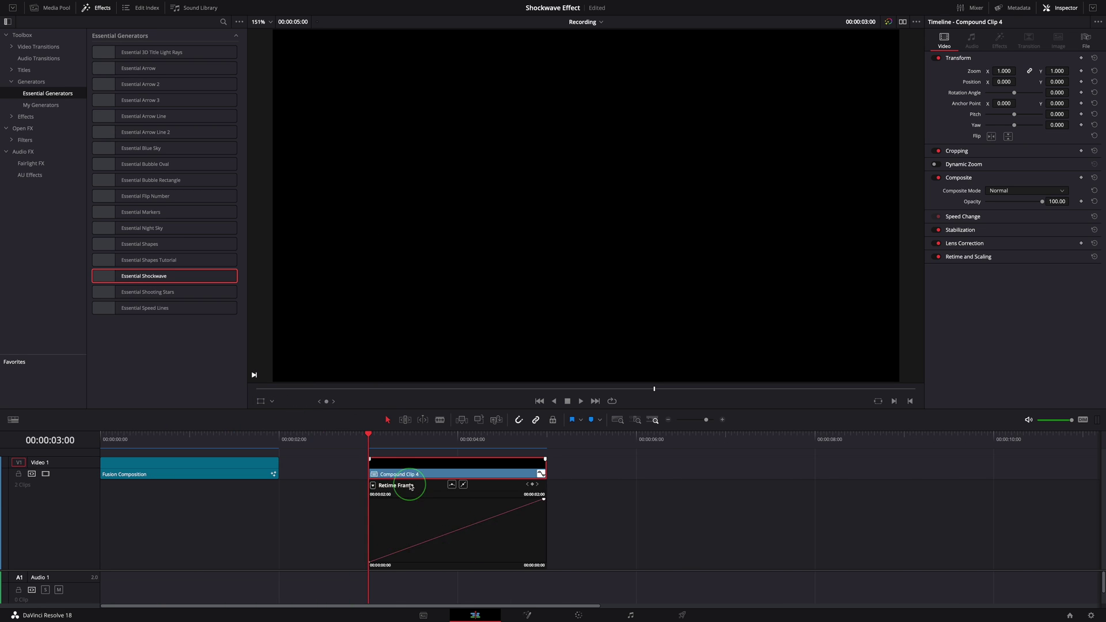
key("ctrl+r")
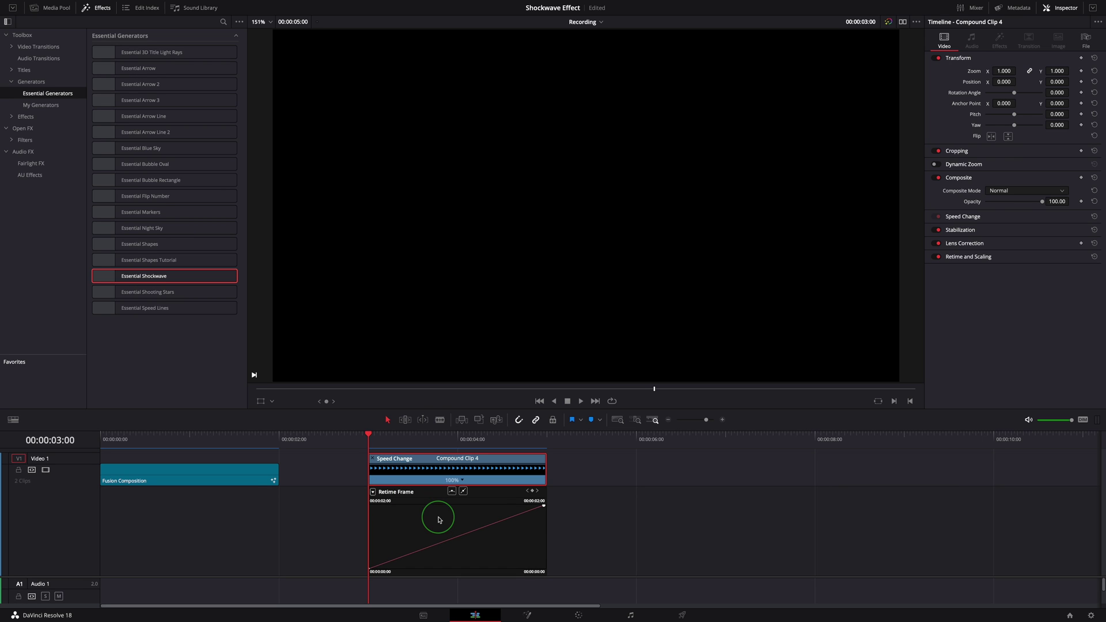
- Add a retime keyframe and raise it so the clip ramps from 264% to 64% speed
left_click(407, 555)
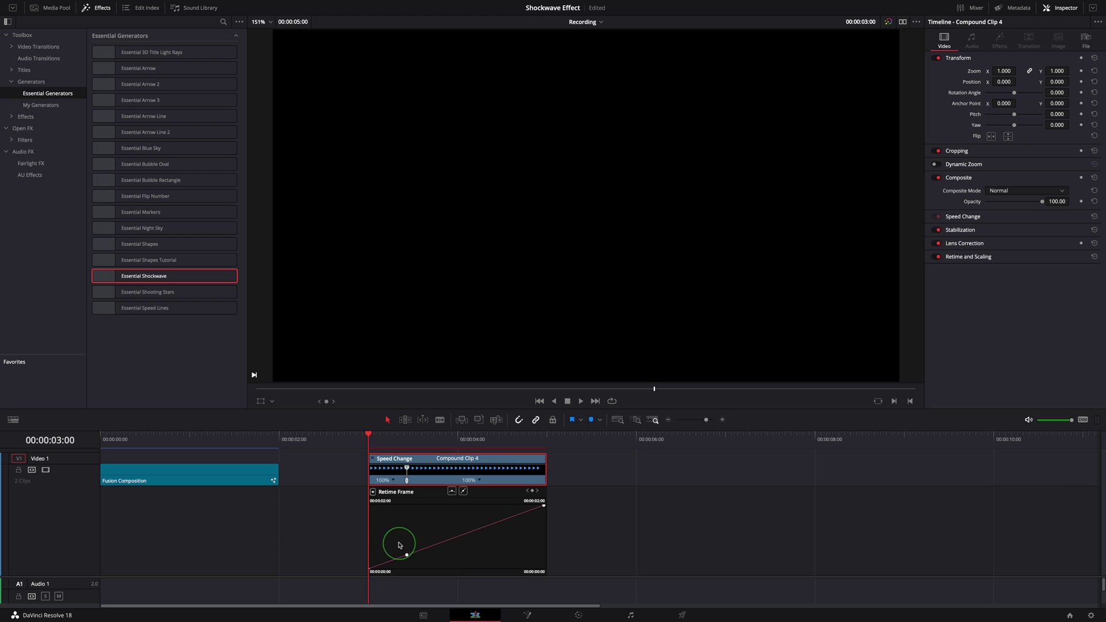
left_click_drag(370, 443, 418, 441)
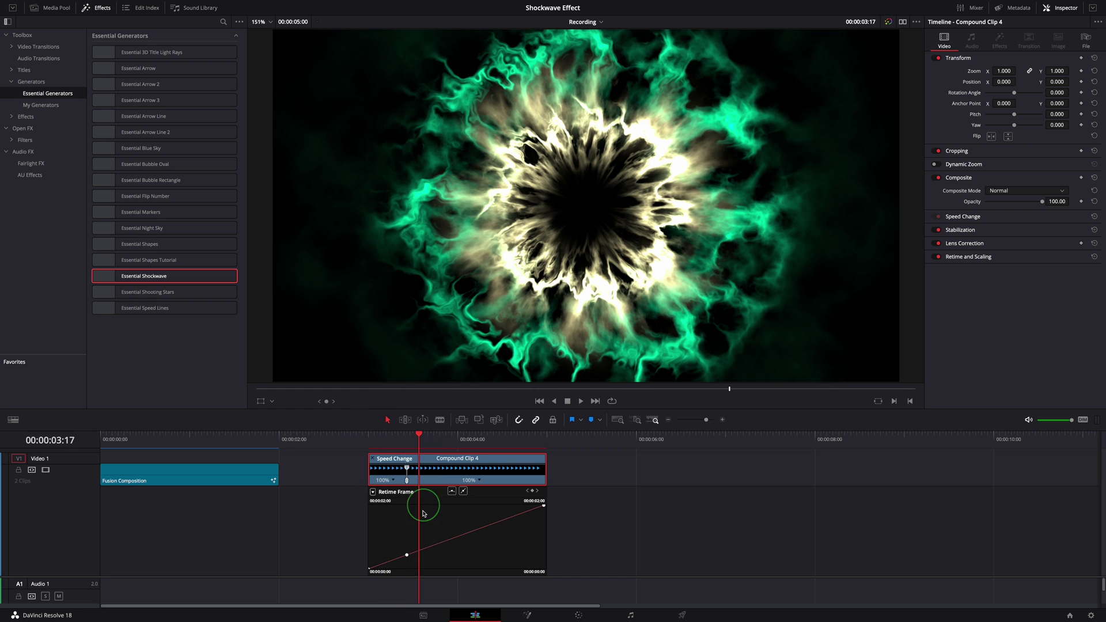
left_click_drag(406, 556, 402, 539)
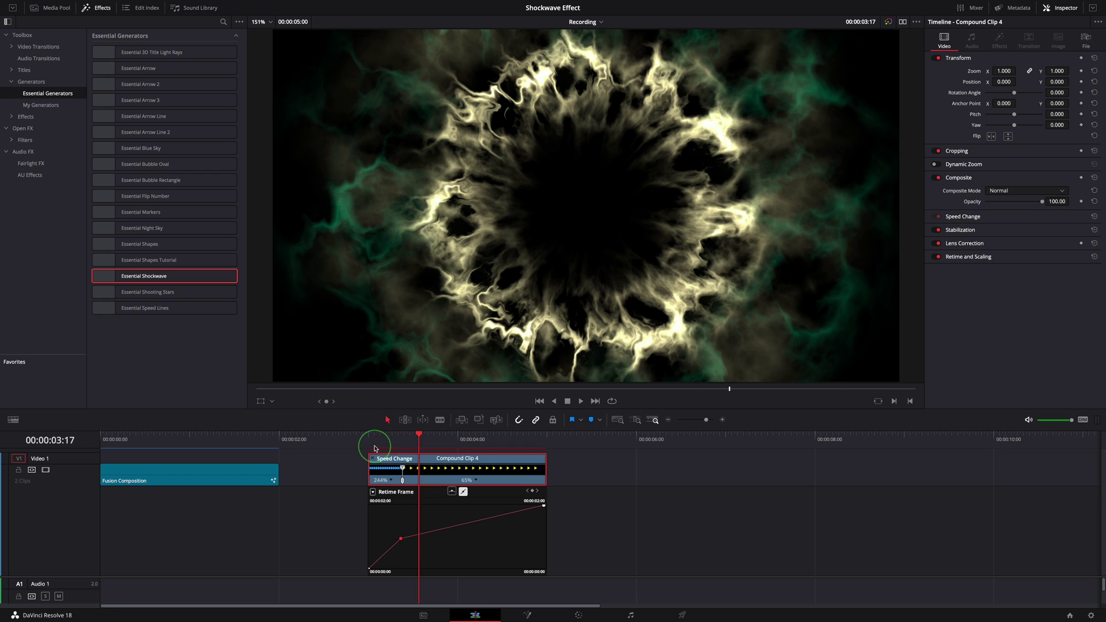
left_click(374, 439)
key("space")
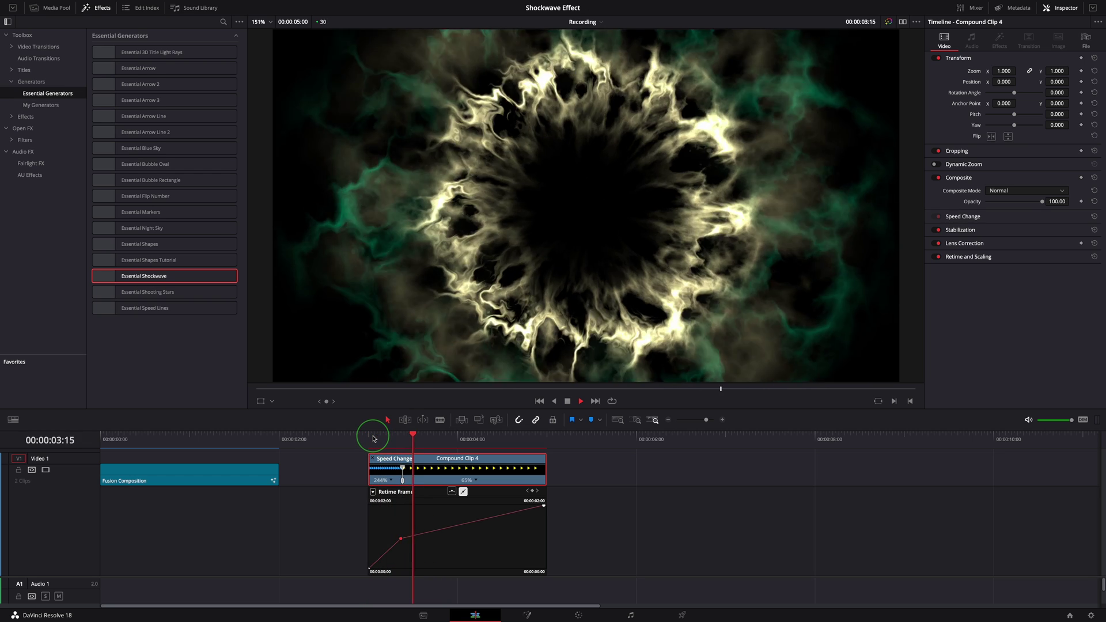
left_click(375, 439)
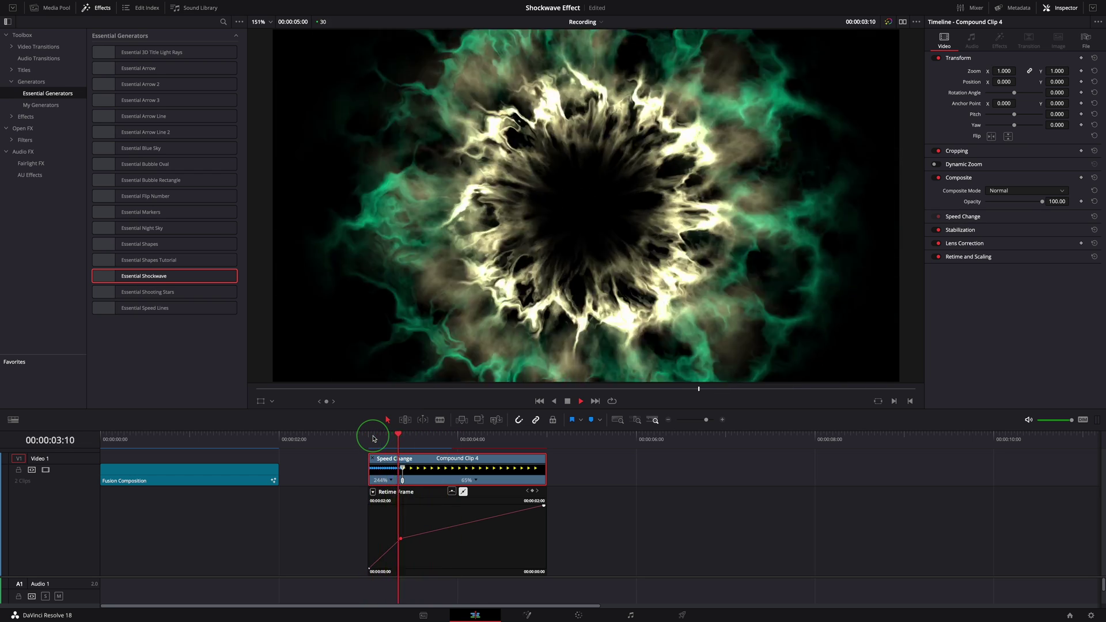
left_click(375, 438)
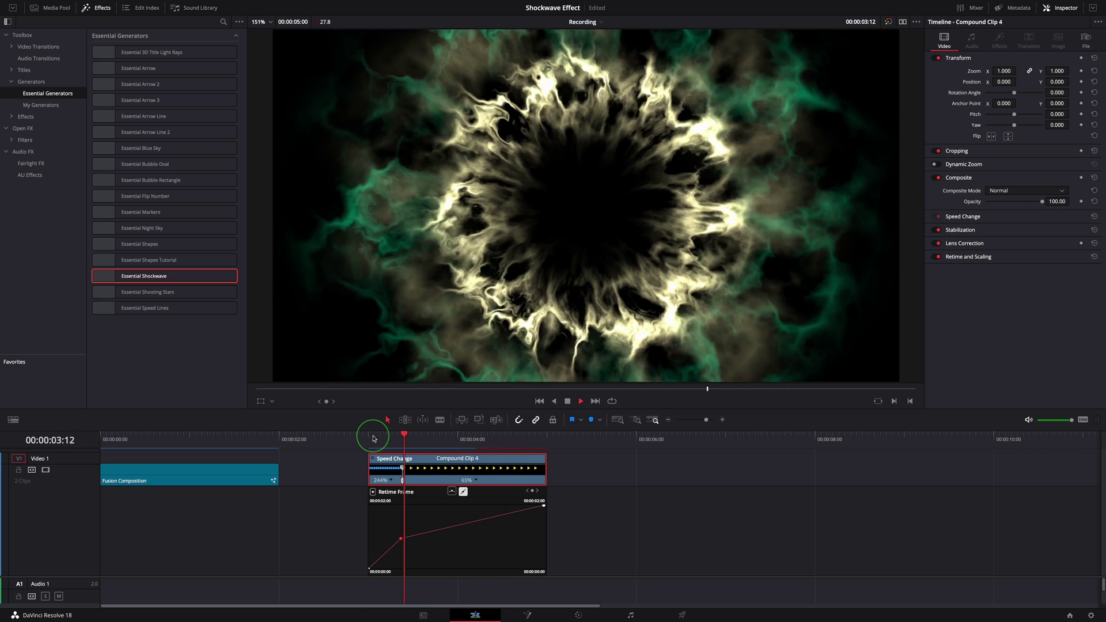
key("space")
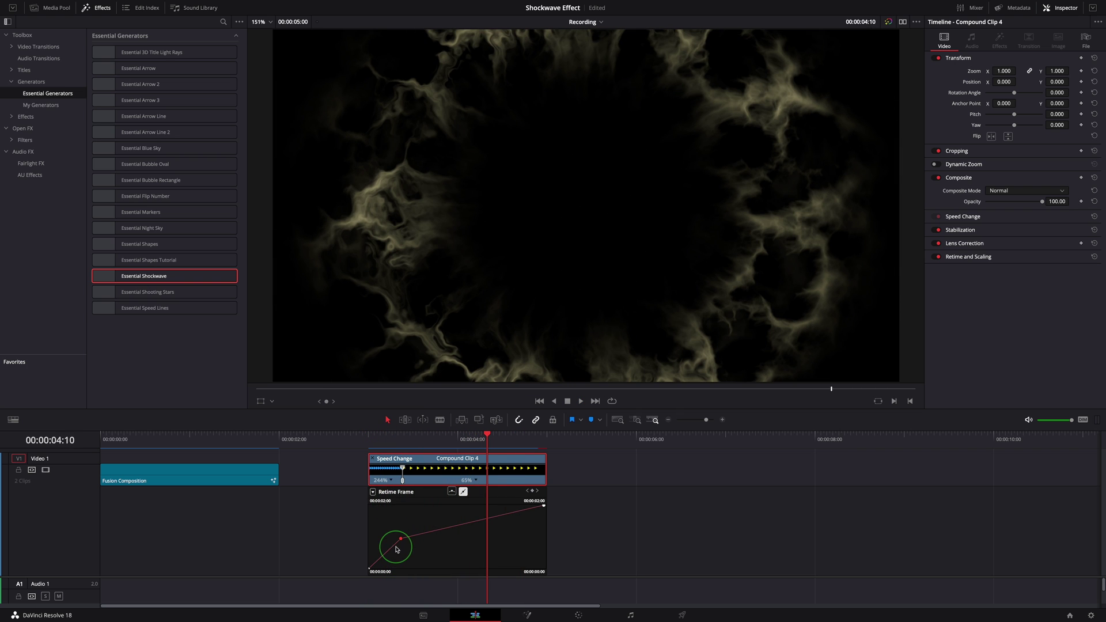
- Make the keyframe Bezier with a longer handle, then place the thunder sound on Audio 1
mouse_move(400, 540)
left_click(452, 492)
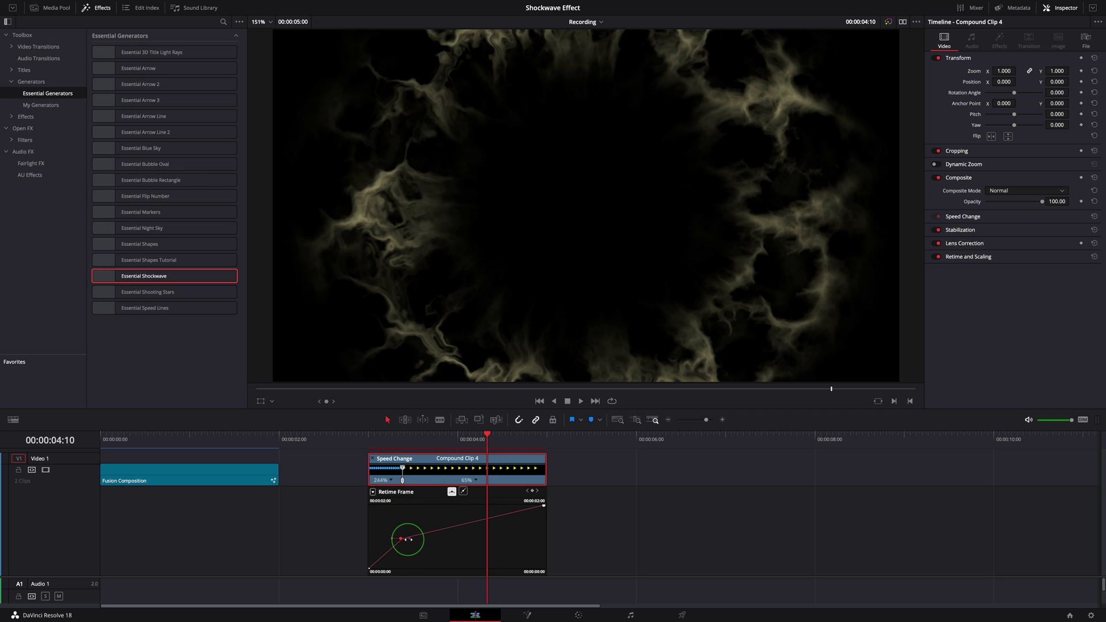
left_click_drag(395, 542, 374, 538)
left_click(370, 436)
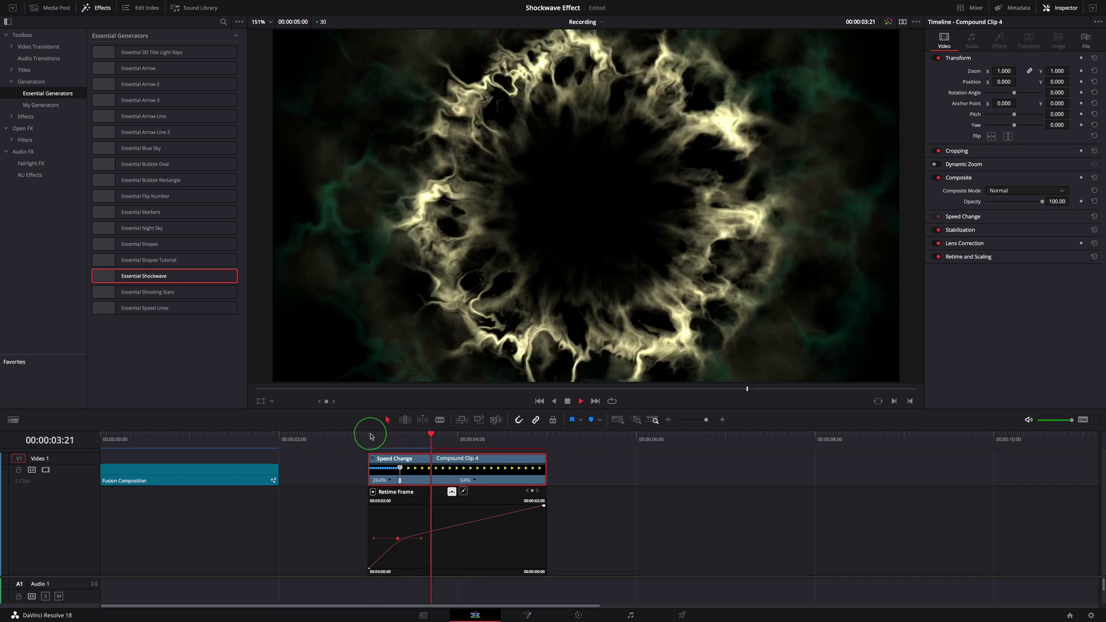
key("space")
left_click(50, 7)
left_click_drag(132, 47, 316, 569)
- Play the shockwave with the thunder sound from just before the clip
left_click(410, 540)
left_click(353, 436)
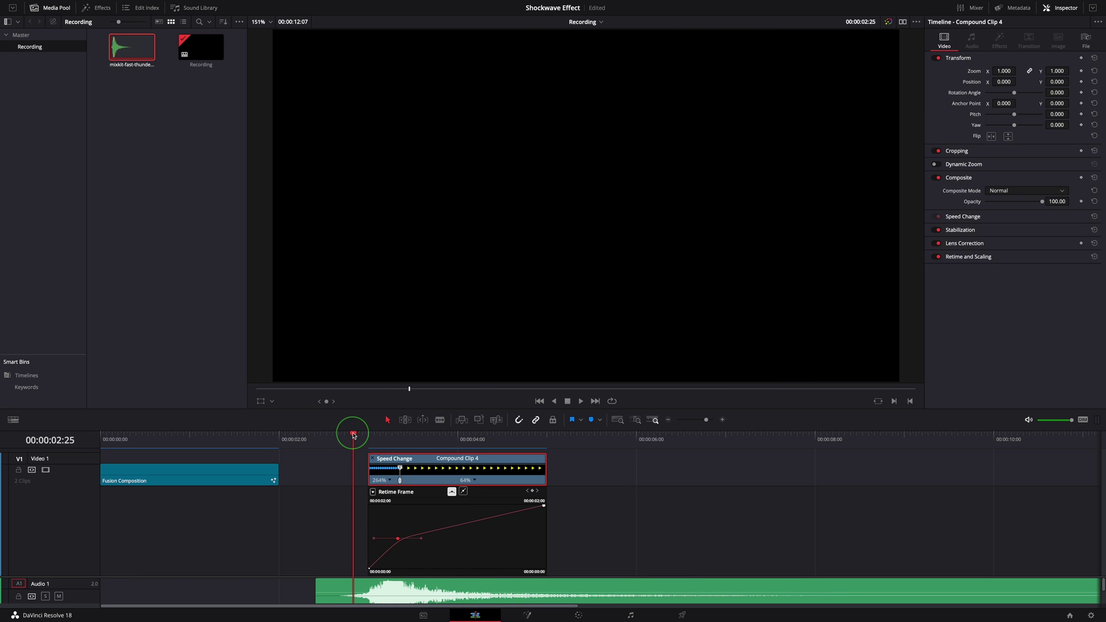
key("space")
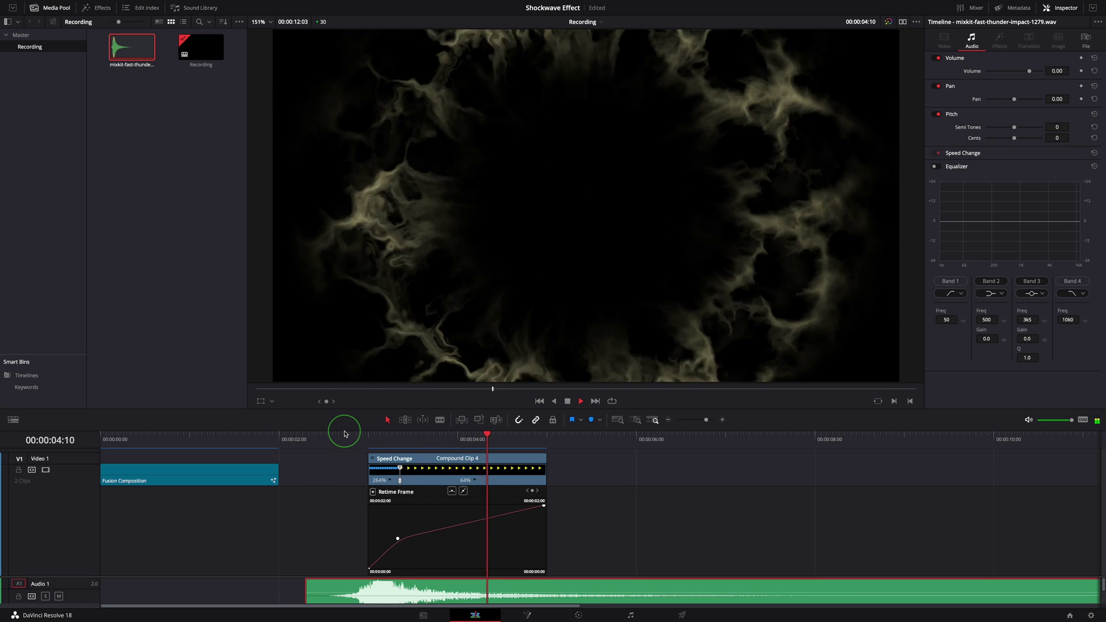
left_click(344, 434)
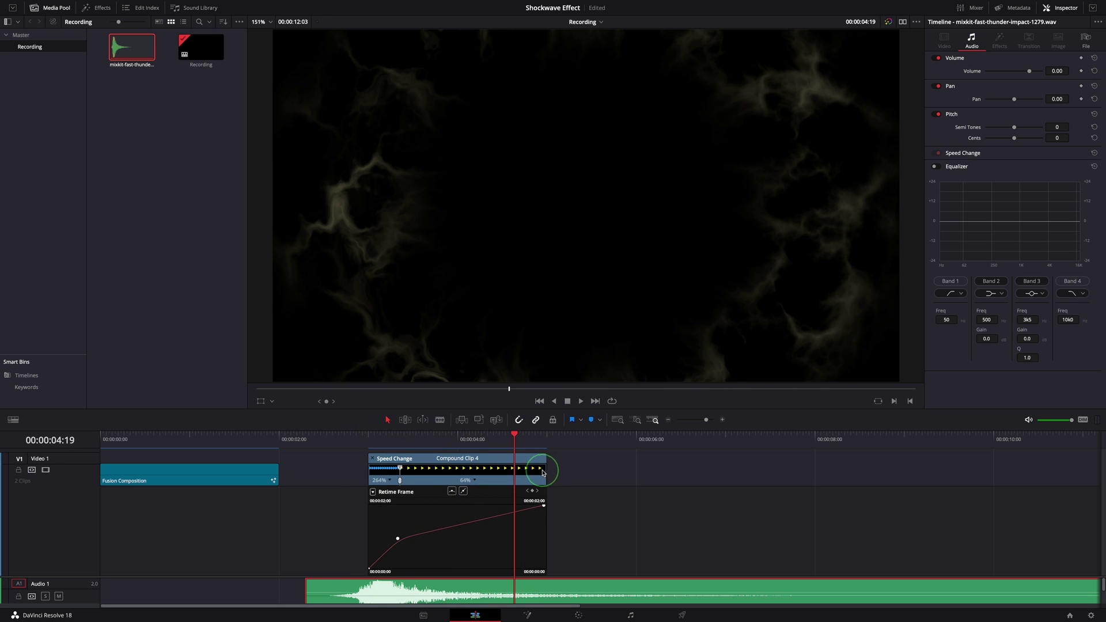
- Go to the Fusion page with Shift+5 and expand the EssentialShockwave group node
key("shift+5")
left_click_drag(248, 452, 621, 487)
double_click(436, 486)
left_click_drag(447, 473, 421, 441)
- Set Duplicate1 to 3.15 copies, 5.1 time offset and larger size; raise Wave3 noise Seethe to 1.555
left_click(619, 504)
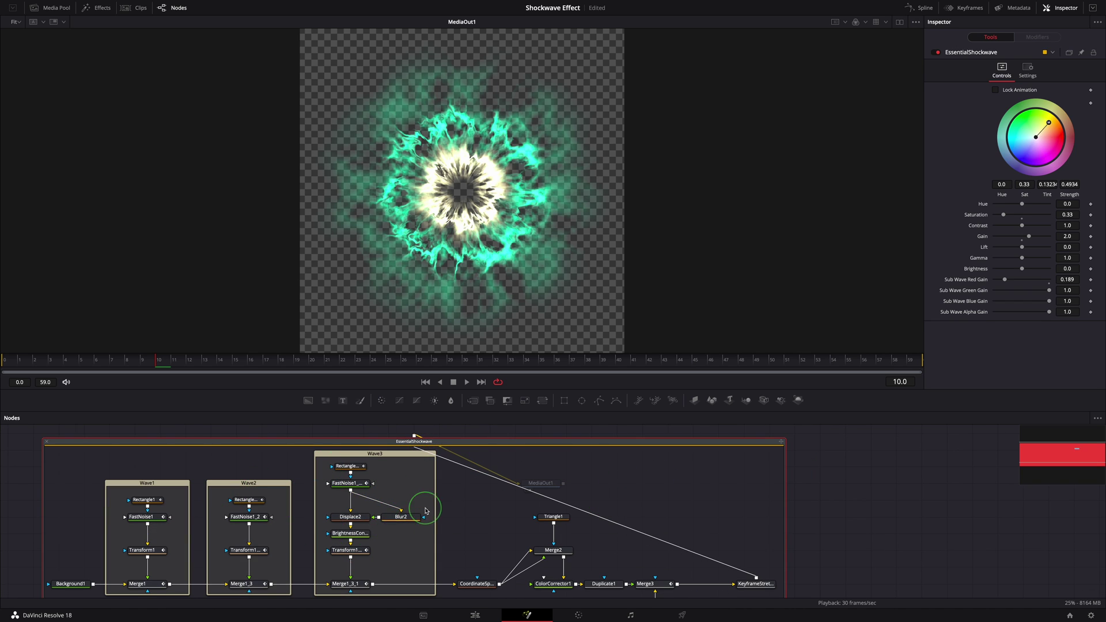
left_click(603, 584)
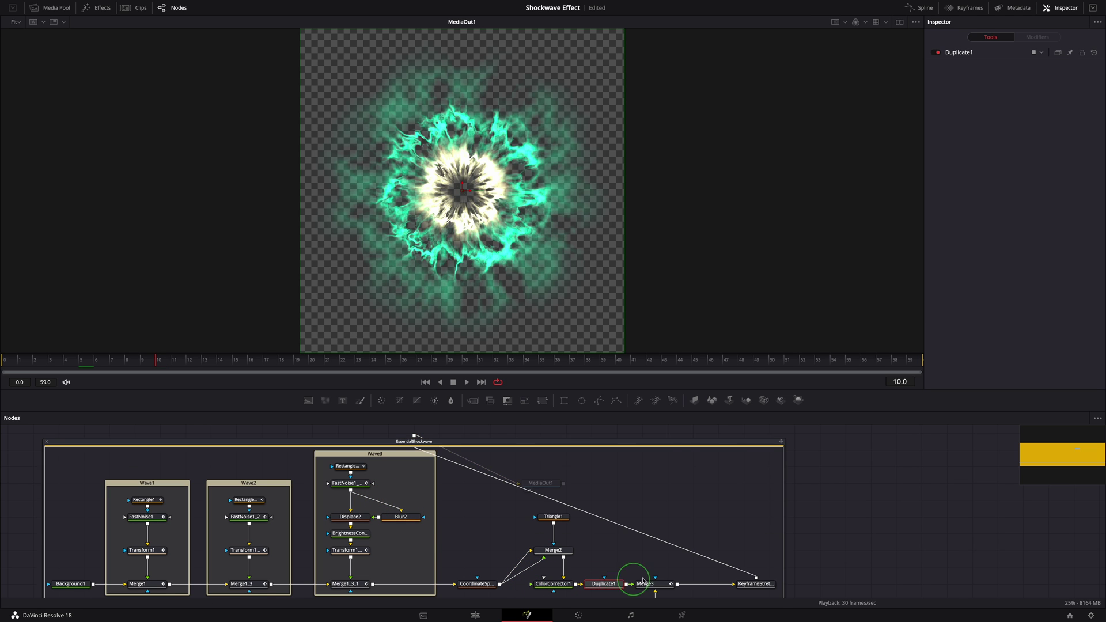
left_click_drag(1008, 91, 1036, 106)
left_click_drag(1025, 145, 1012, 157)
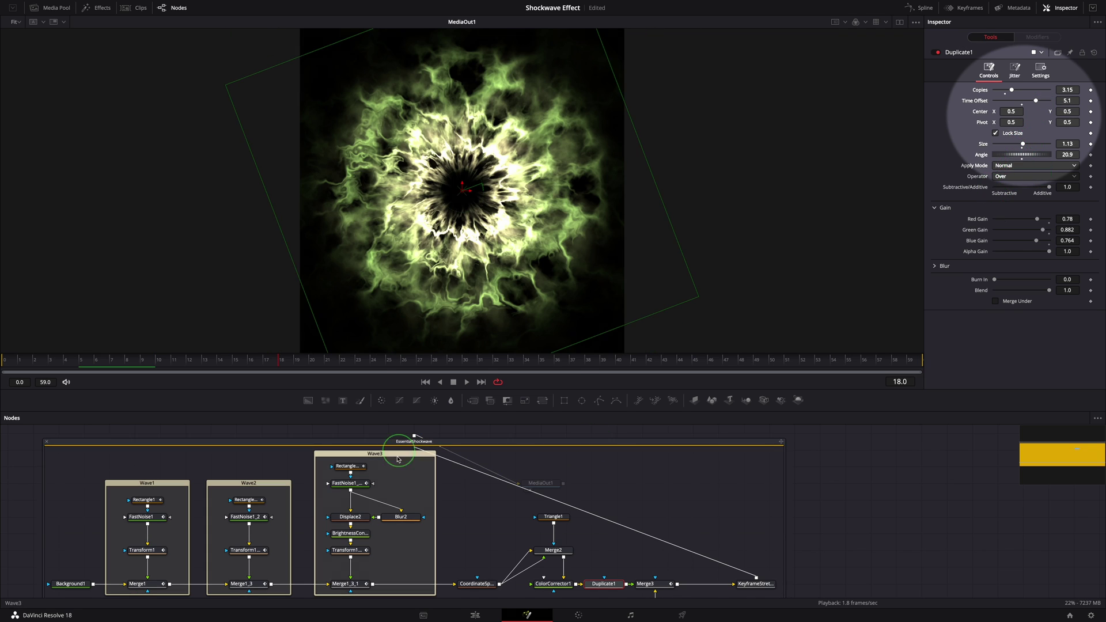
left_click(348, 483)
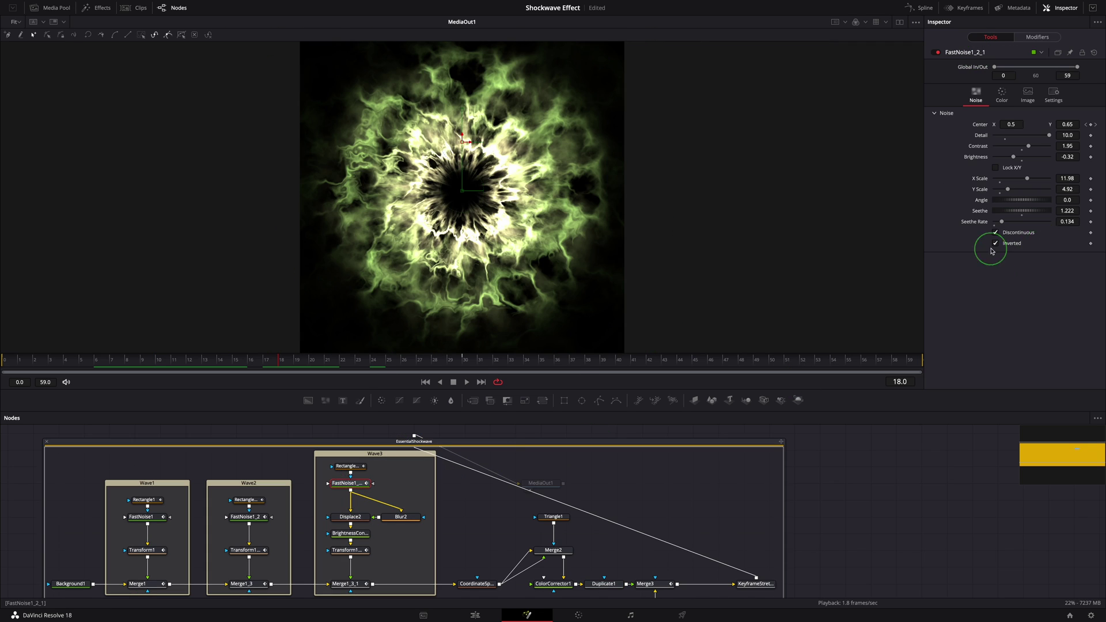
mouse_move(1000, 210)
left_mouse_down()
mouse_move(1046, 240)
mouse_move(997, 222)
left_mouse_up()
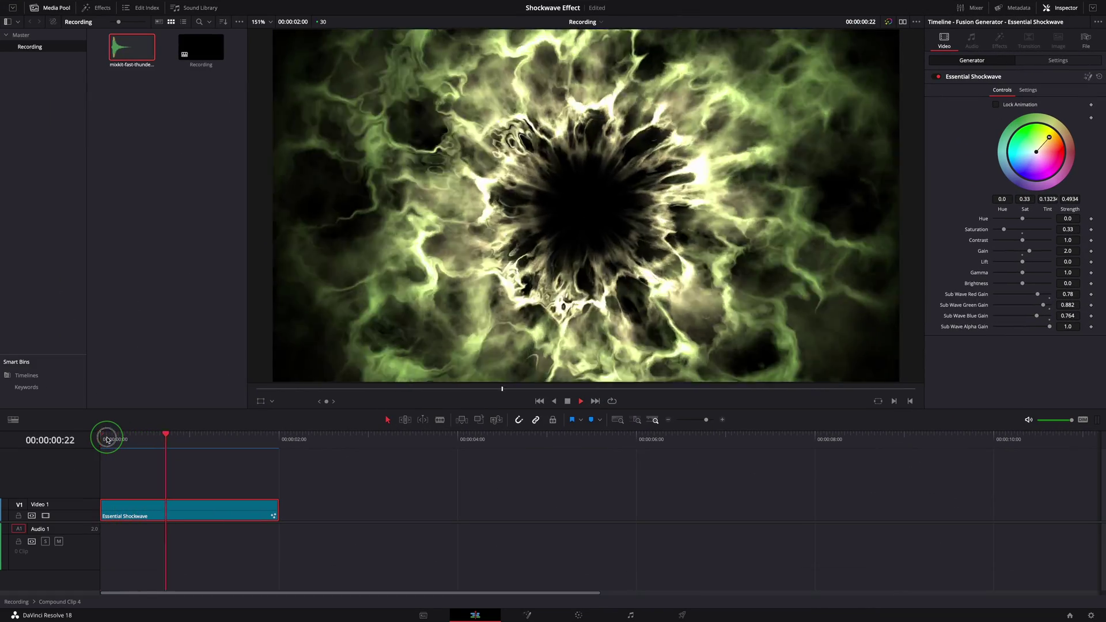
- Return the playhead to the start of Compound Clip 4 and select the Essential Shockwave clip
left_click(106, 440)
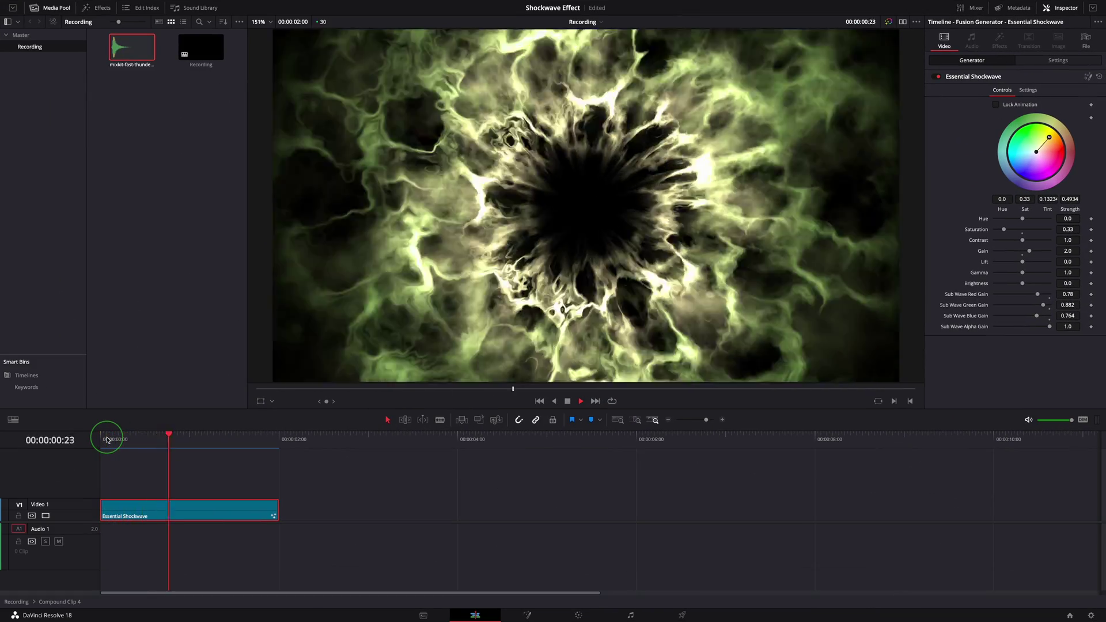
left_click(191, 502)
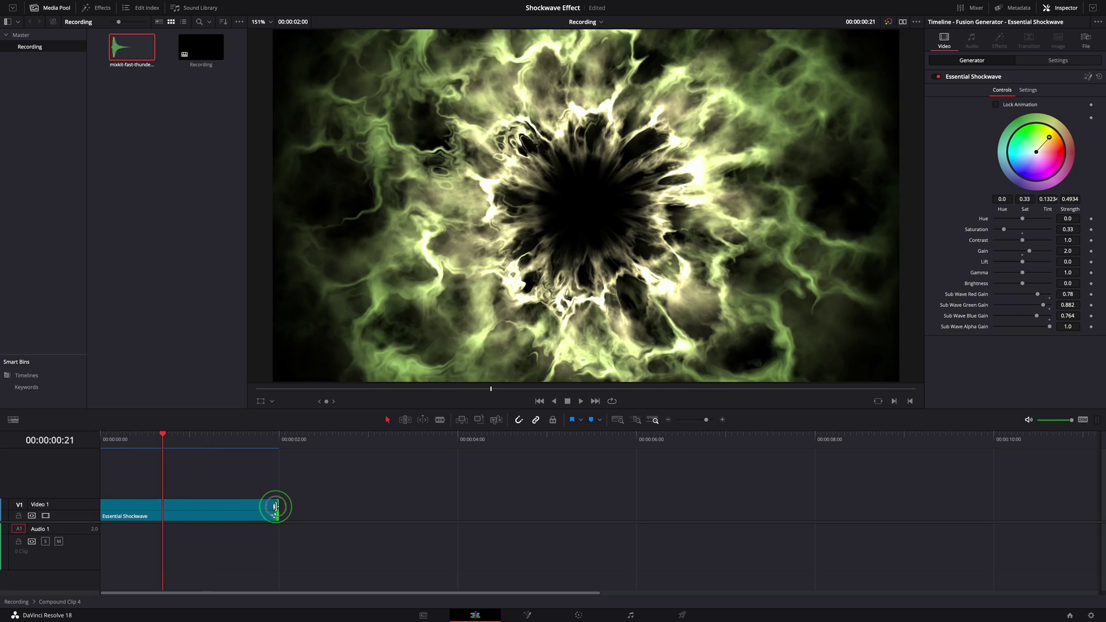